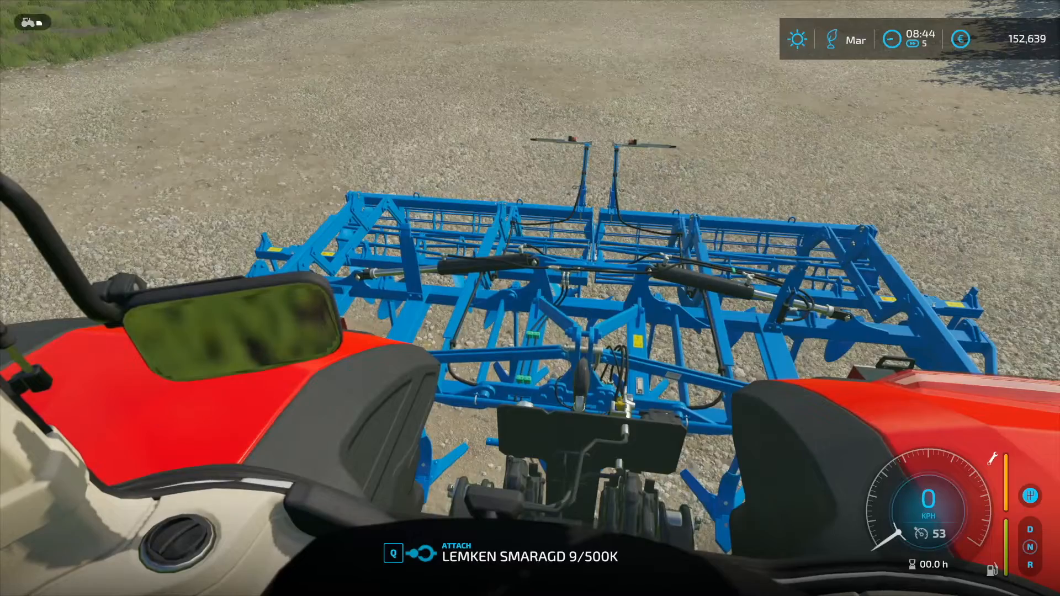
key(q)
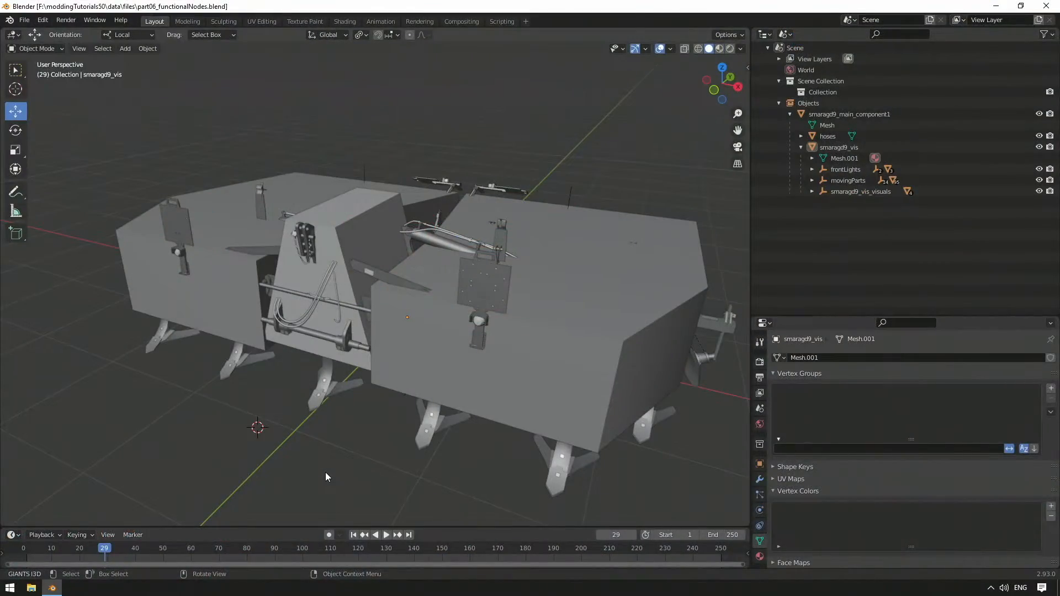
scroll(360, 347, up, 3)
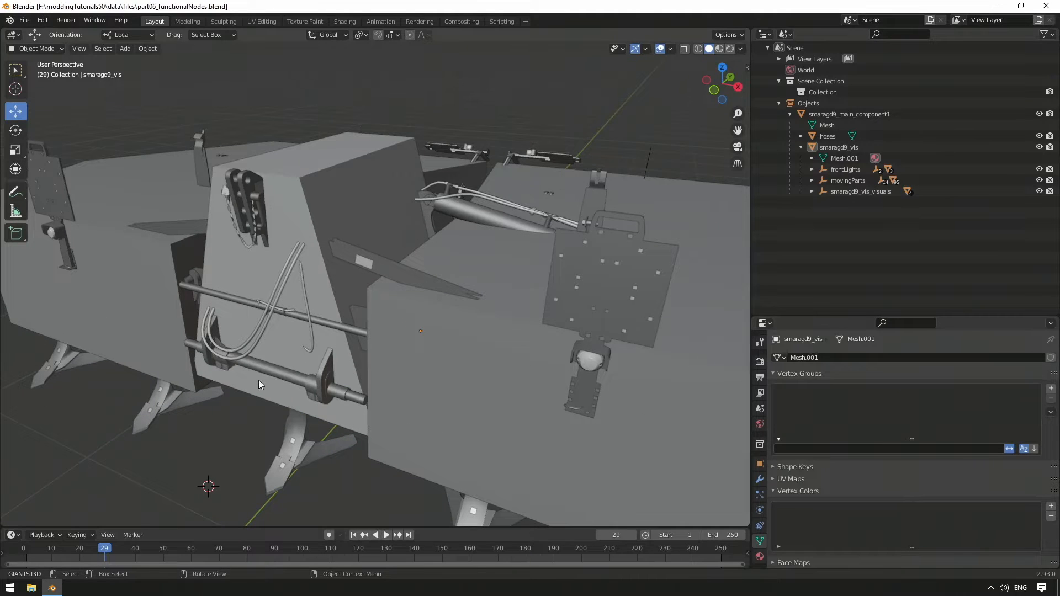
scroll(285, 341, down, 4)
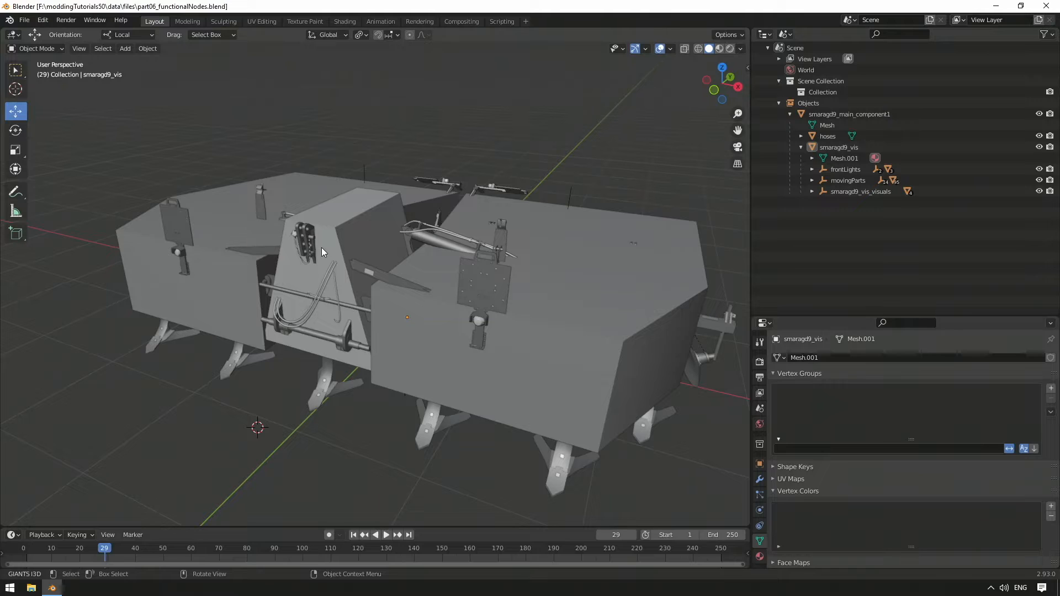
Step: Hide the main component, supportLeft and supportRight collision boxes so the cultivator's detailed meshes are exposed
click(336, 236)
shift+click(381, 346)
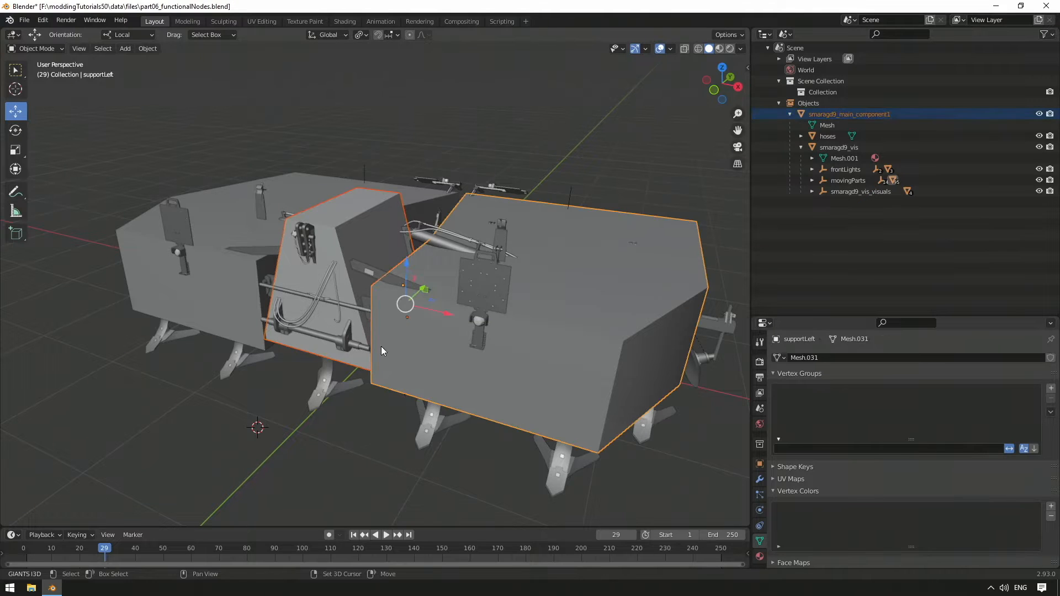
shift+click(217, 299)
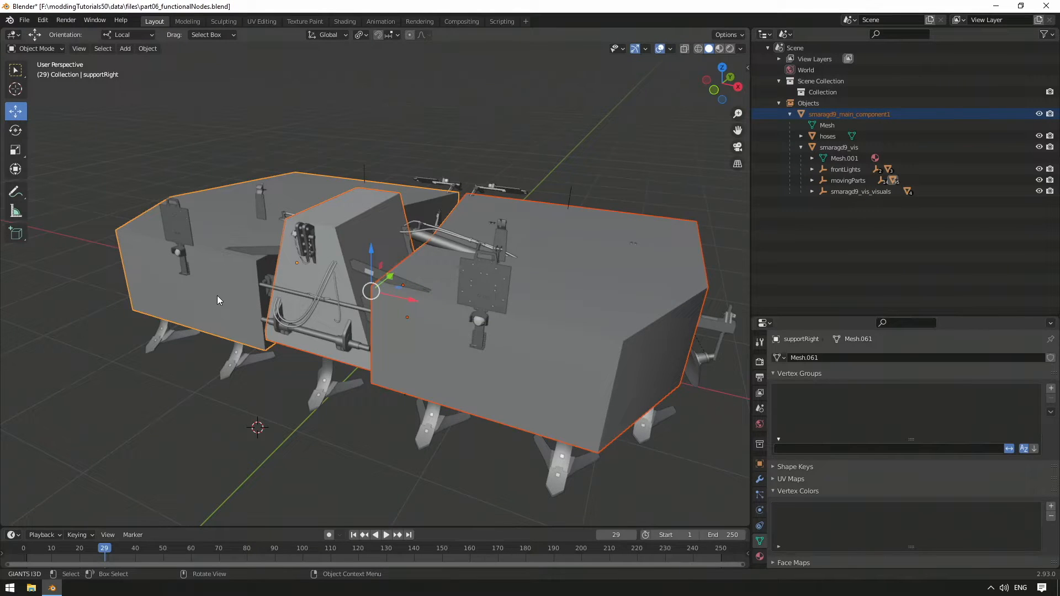
key(h)
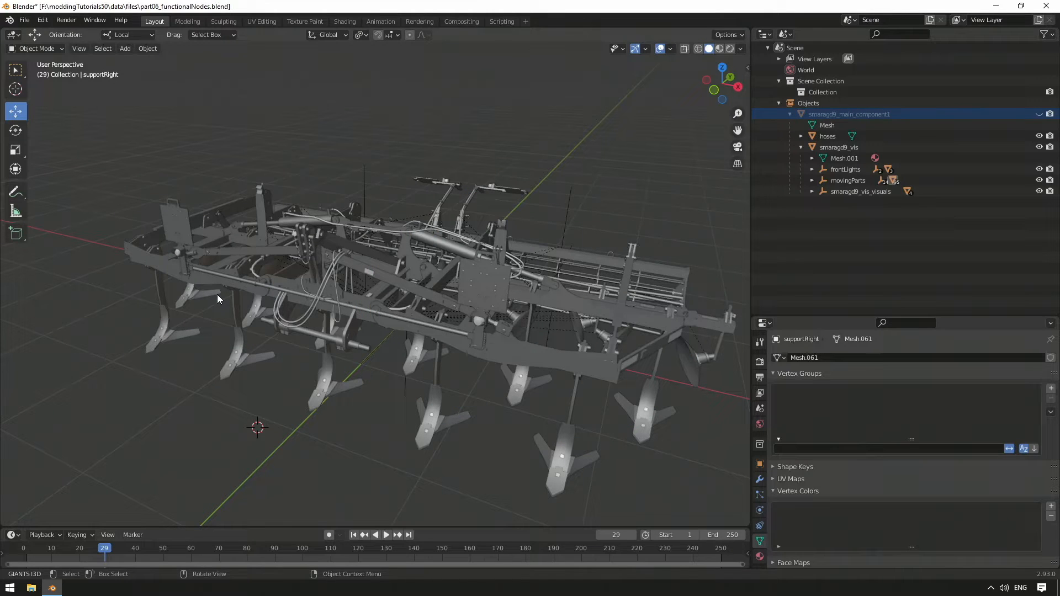
Step: Add a plain-axes empty to the scene and name it attachable
scroll(218, 299, down, 5)
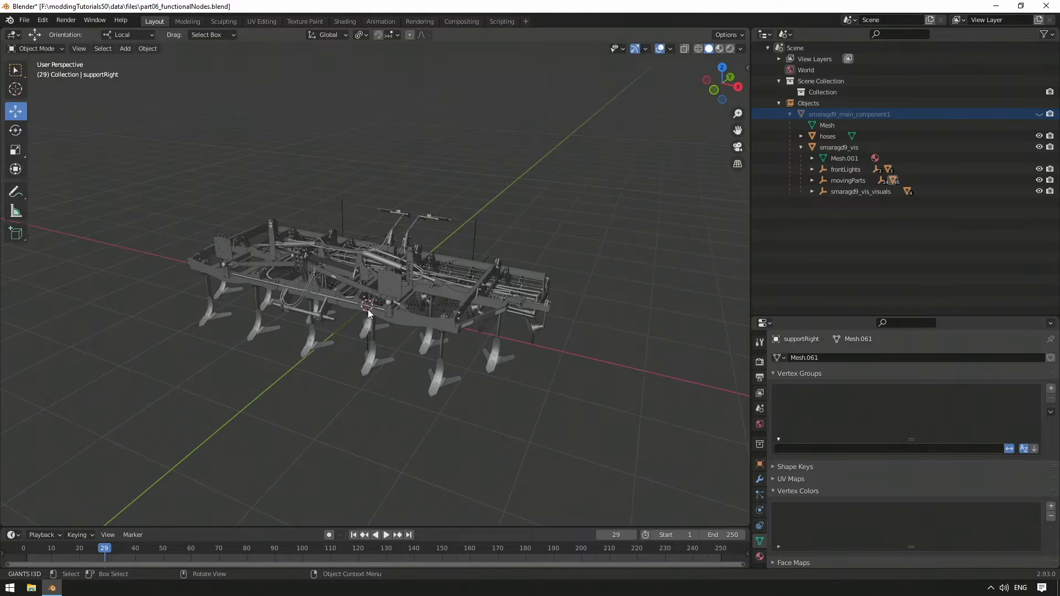
middle_drag(368, 310, 426, 312)
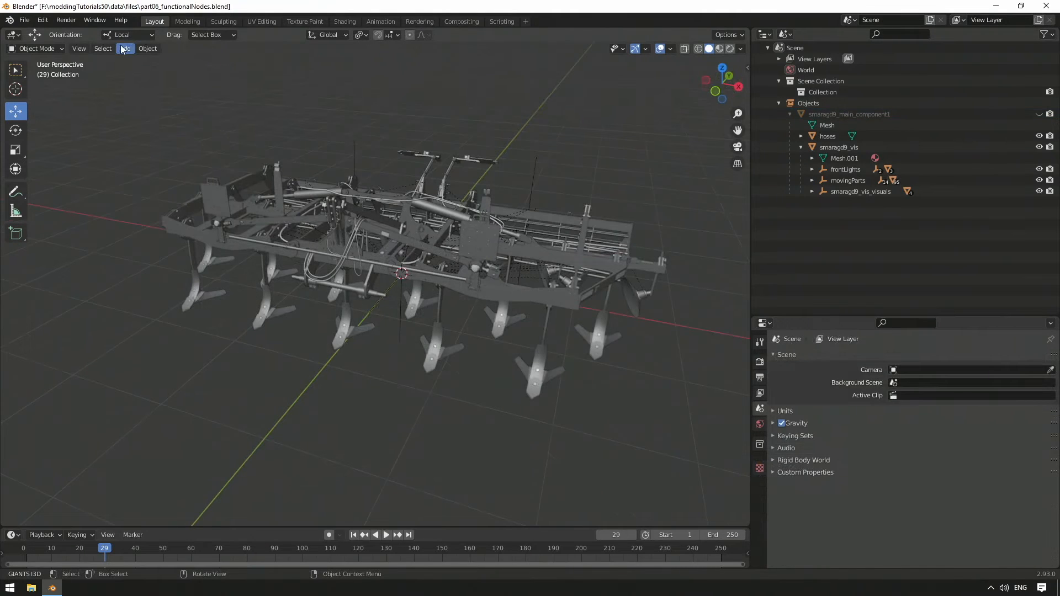
click(122, 49)
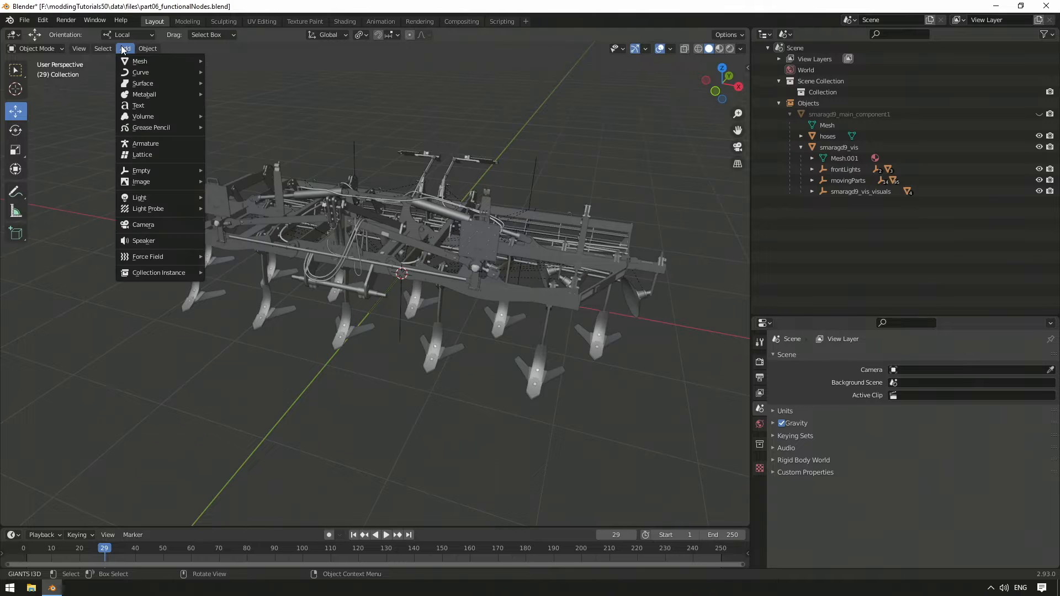
mouse_move(180, 171)
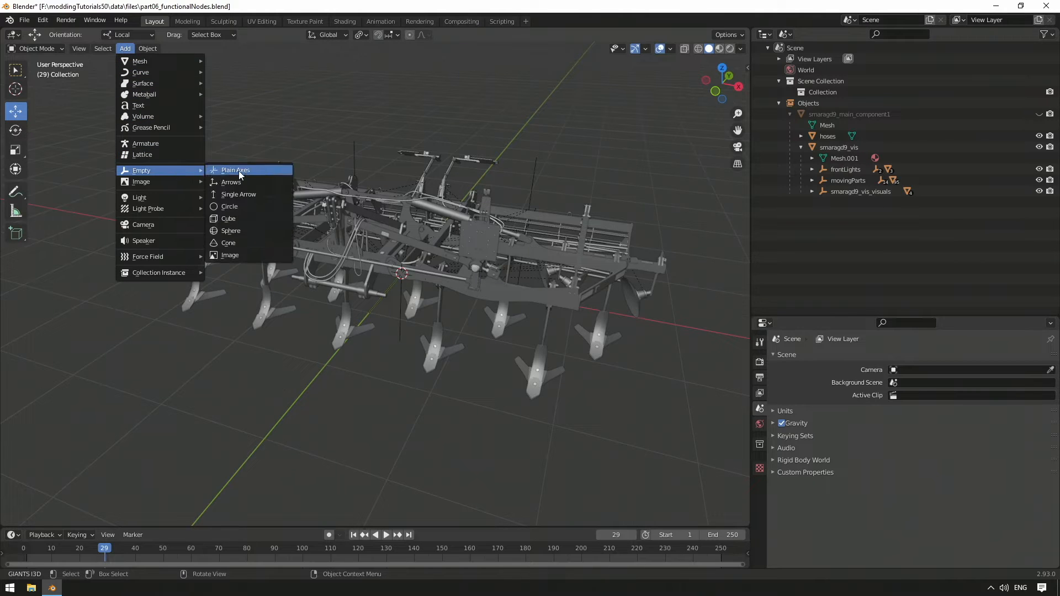
click(239, 171)
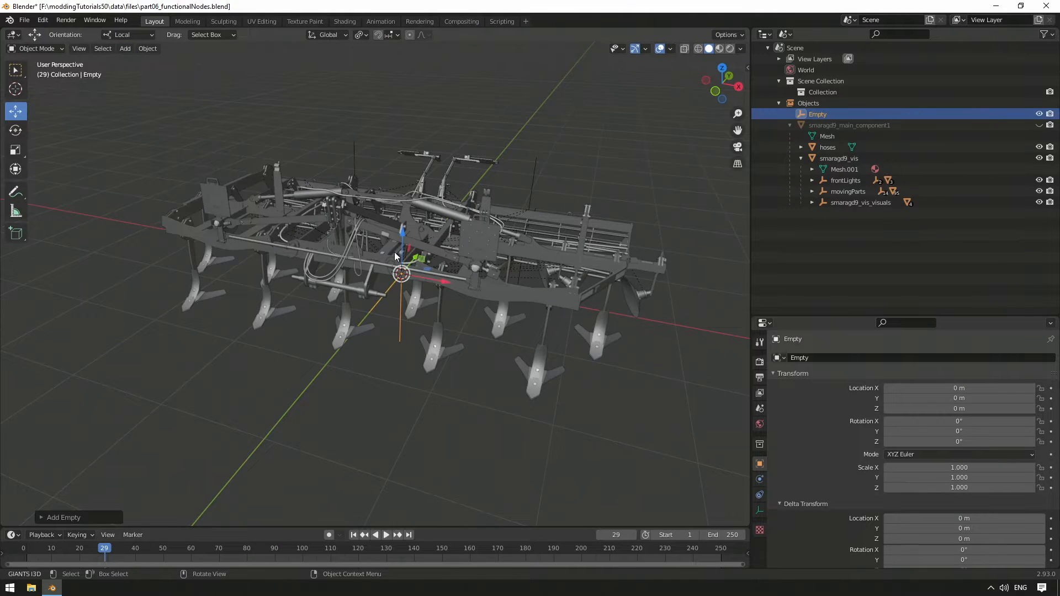
middle_drag(390, 246, 389, 242)
double_click(830, 114)
text(a)
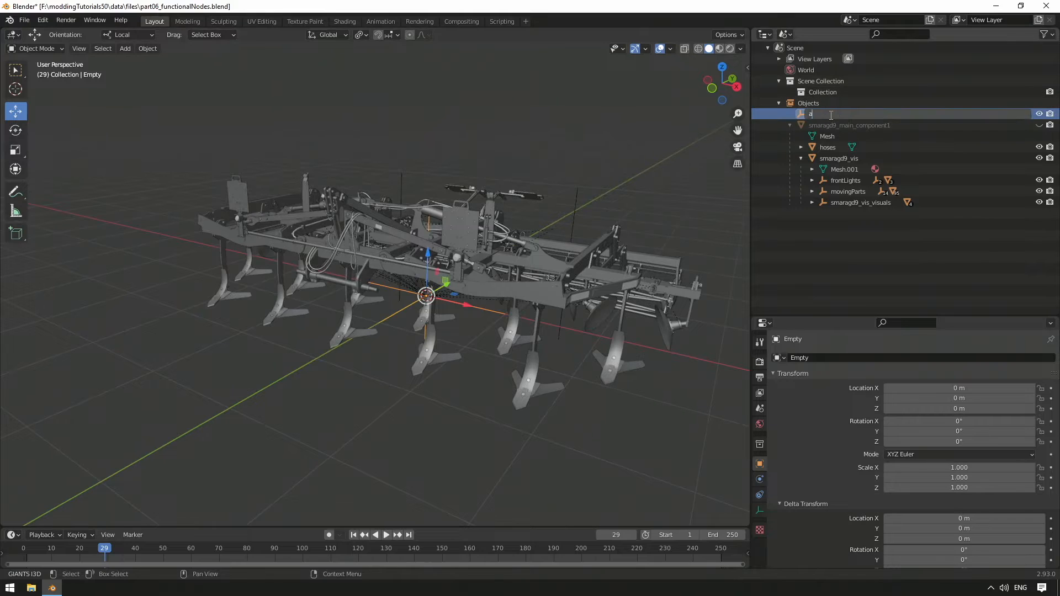
text(ttachable)
key(Return)
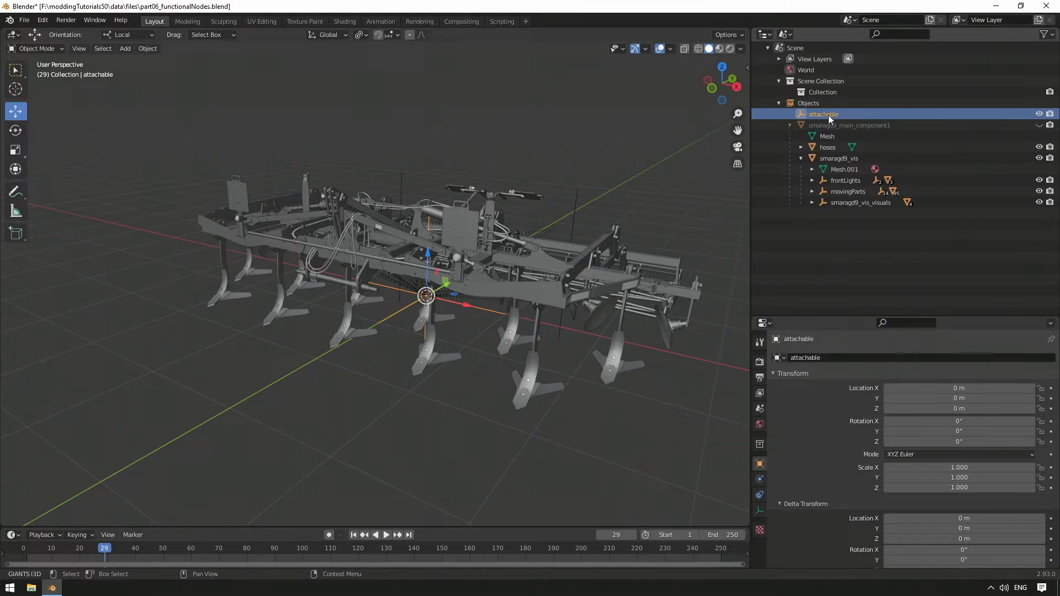
Step: Parent the attachable empty to smaragd9_vis
drag(835, 114, 852, 158)
click(843, 148)
middle_drag(526, 247, 638, 213)
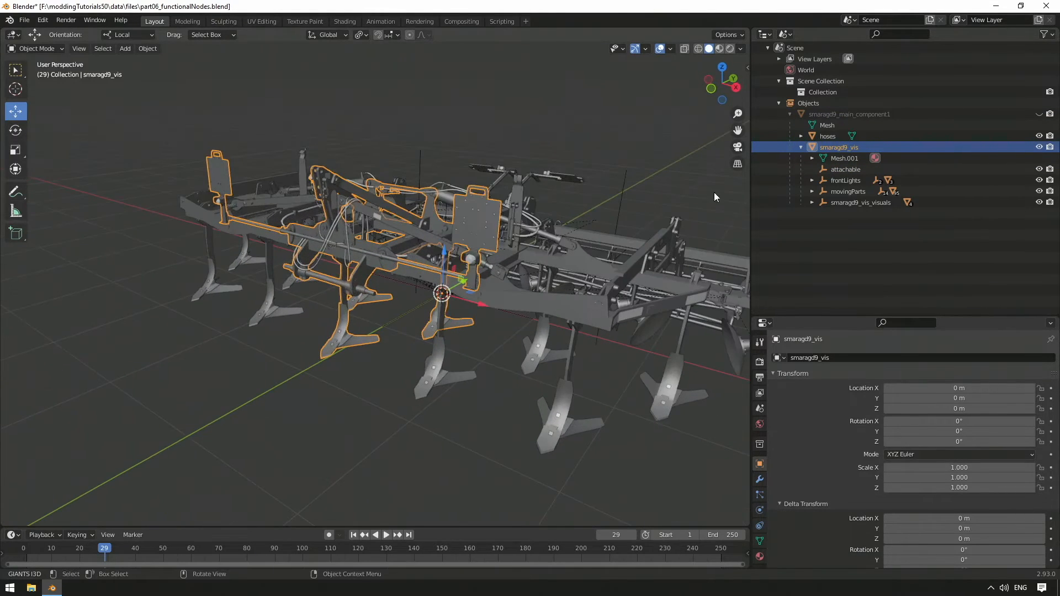
Step: Copy the attachable empty and paste two duplicates of it
click(846, 169)
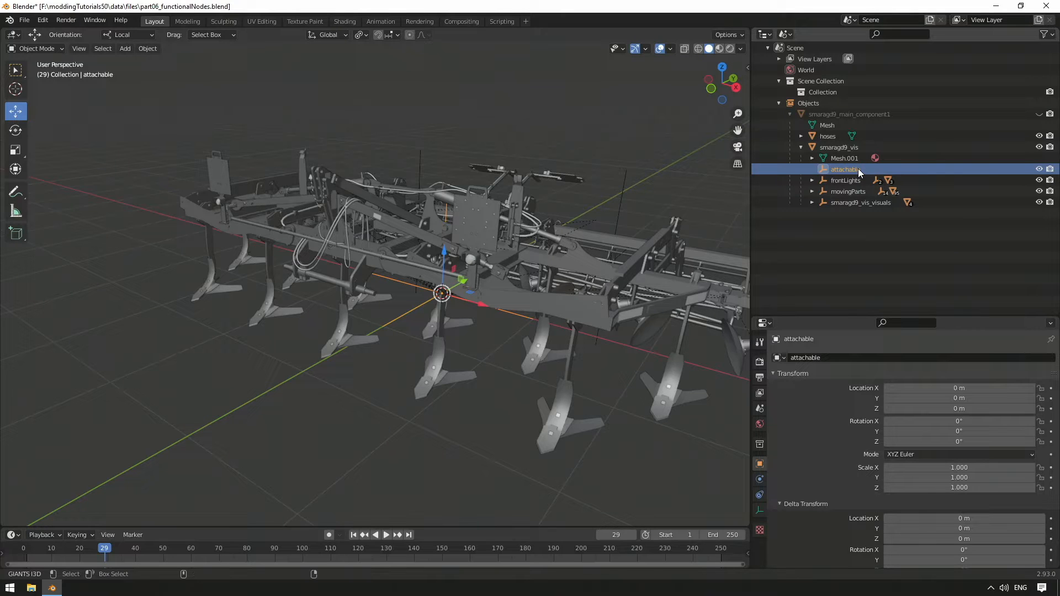
key(ctrl+c)
key(ctrl+v)
key(ctrl+v)
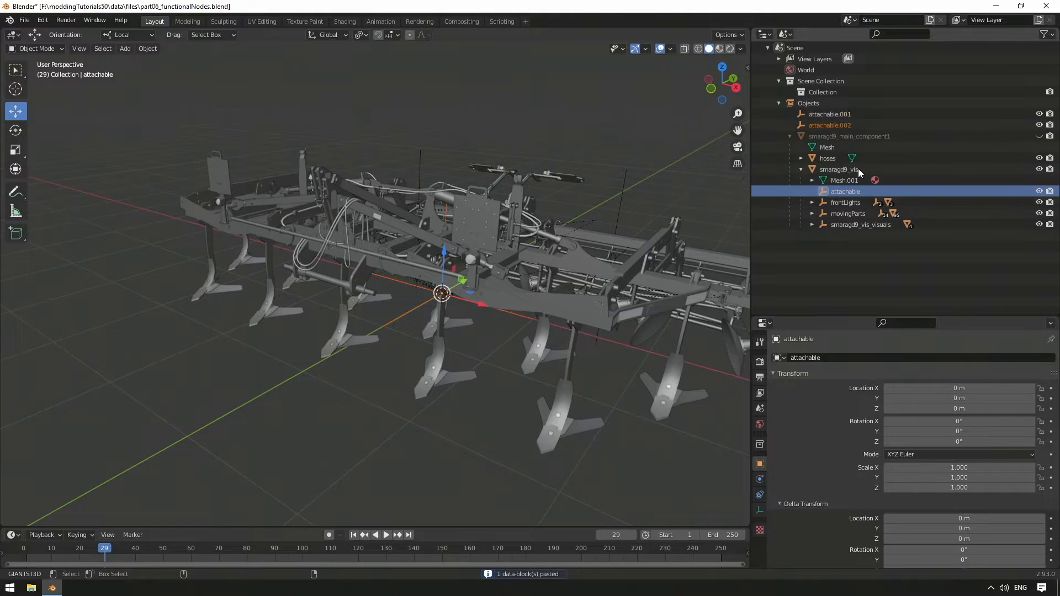
Step: Rename the two pasted empties attacherJoint and topReferenceNode
double_click(849, 115)
text(attacherJoint)
key(Return)
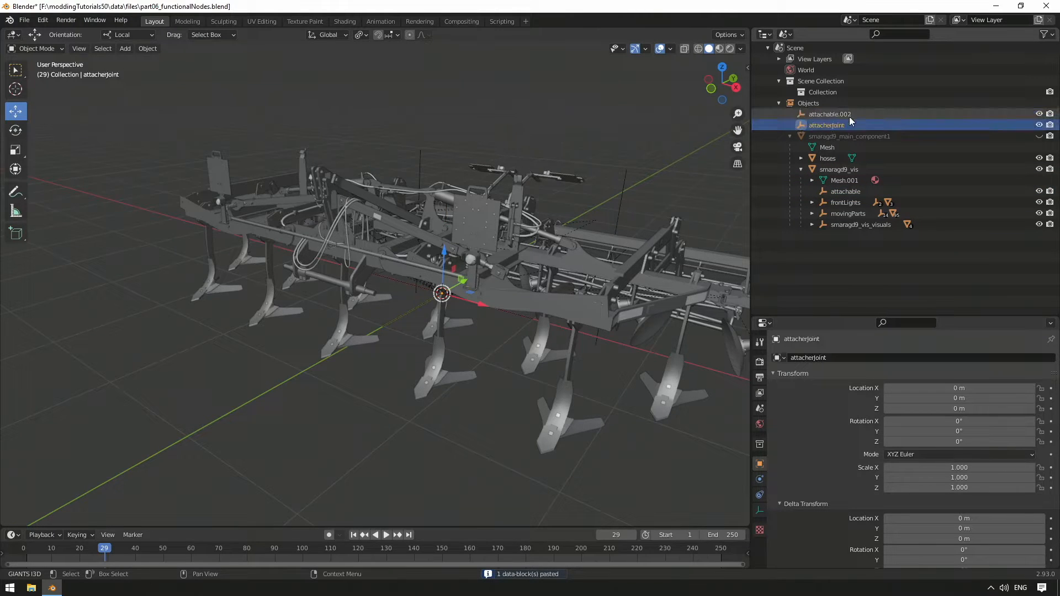
double_click(845, 113)
text(topReferenceNode)
key(Return)
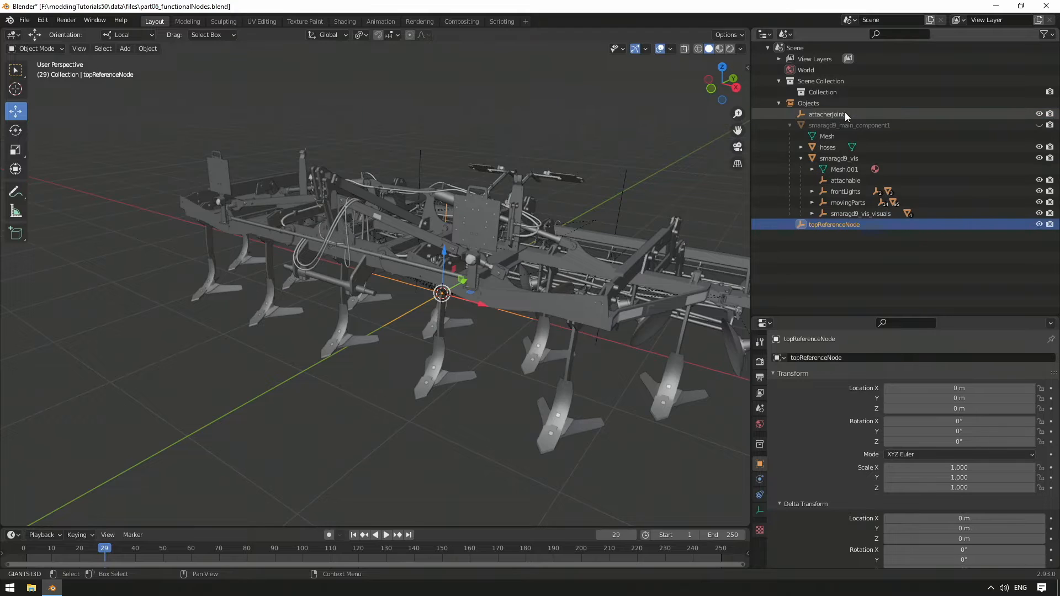
Step: Parent attacherJoint and topReferenceNode to the attachable empty and show its children
ctrl+click(844, 115)
drag(837, 113, 855, 180)
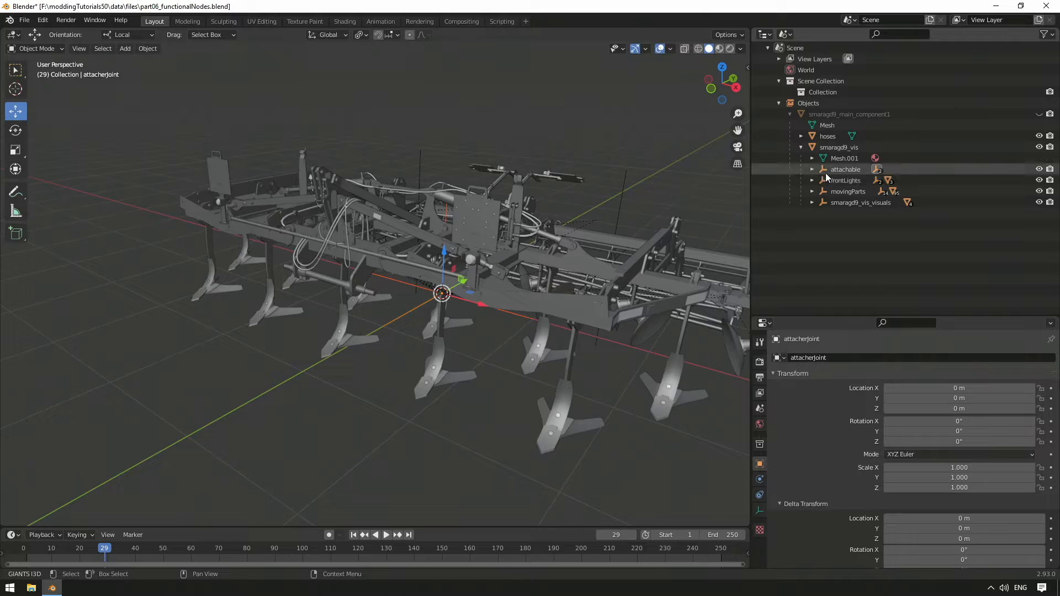
click(811, 169)
Step: Move attacherJoint forward and up to the lower hitch bar, at Y about -1.58 m and Z about 0.67 m
click(875, 180)
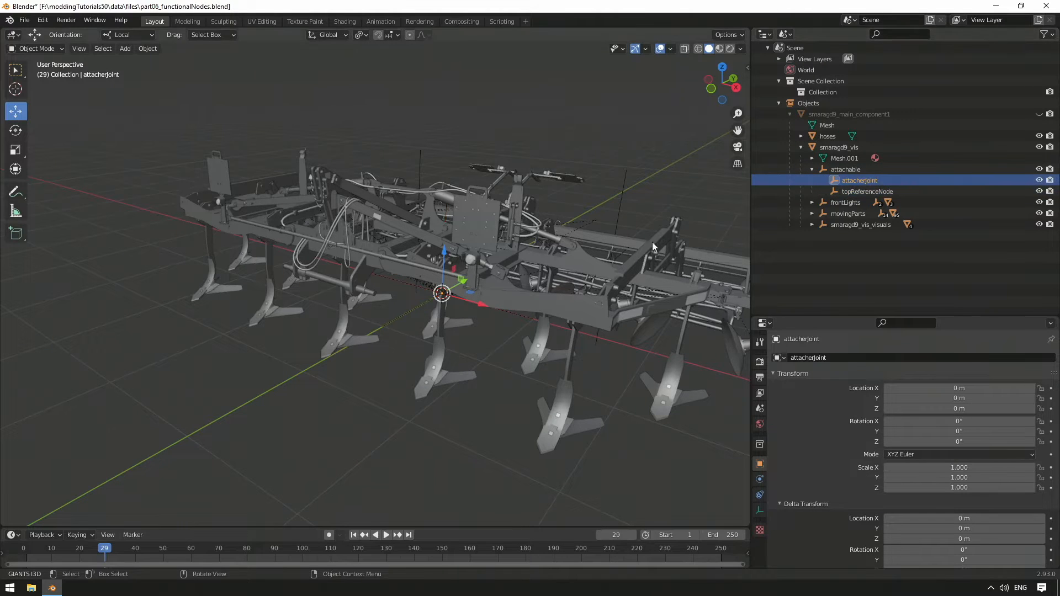
drag(461, 286, 386, 330)
middle_drag(386, 329, 350, 321)
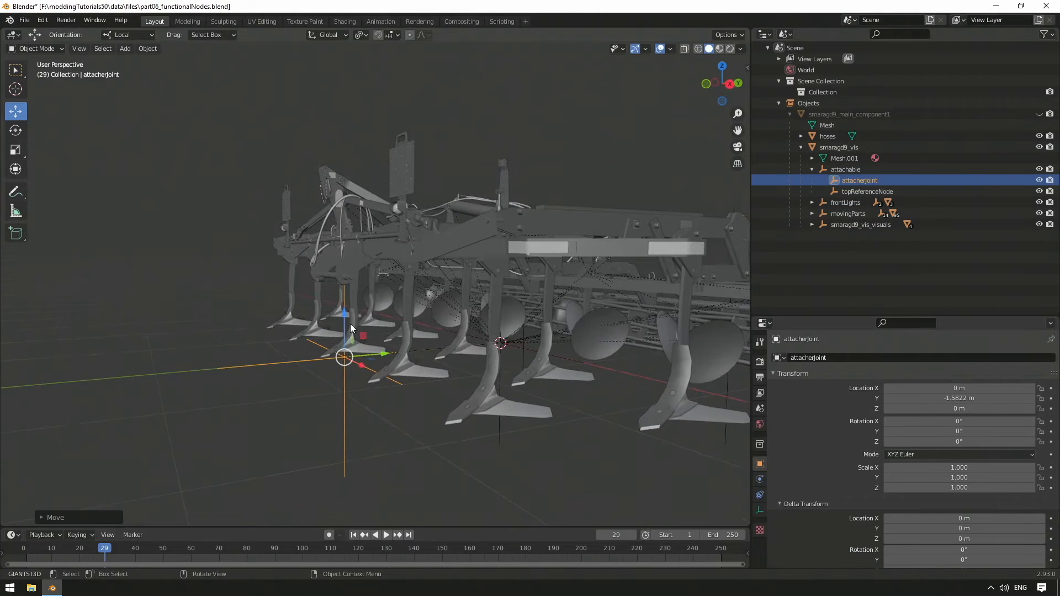
drag(346, 331, 369, 258)
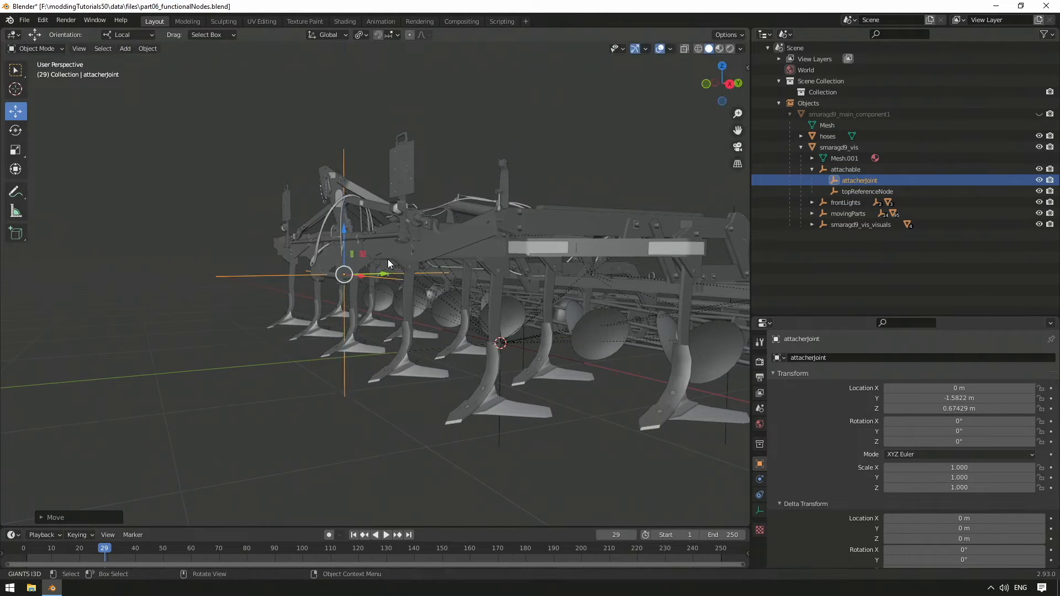
Step: Place topReferenceNode at X 0 m, Y about -1.74 m, Z about 1.43 m, and shift attacherJoint to Y about -1.71 m
click(856, 194)
drag(338, 333, 339, 166)
middle_drag(339, 177, 393, 243)
scroll(464, 309, up, 4)
middle_drag(464, 309, 601, 331)
double_click(959, 388)
text(0)
key(Return)
drag(300, 309, 287, 295)
middle_drag(298, 309, 475, 331)
shift+middle_drag(585, 442, 591, 177)
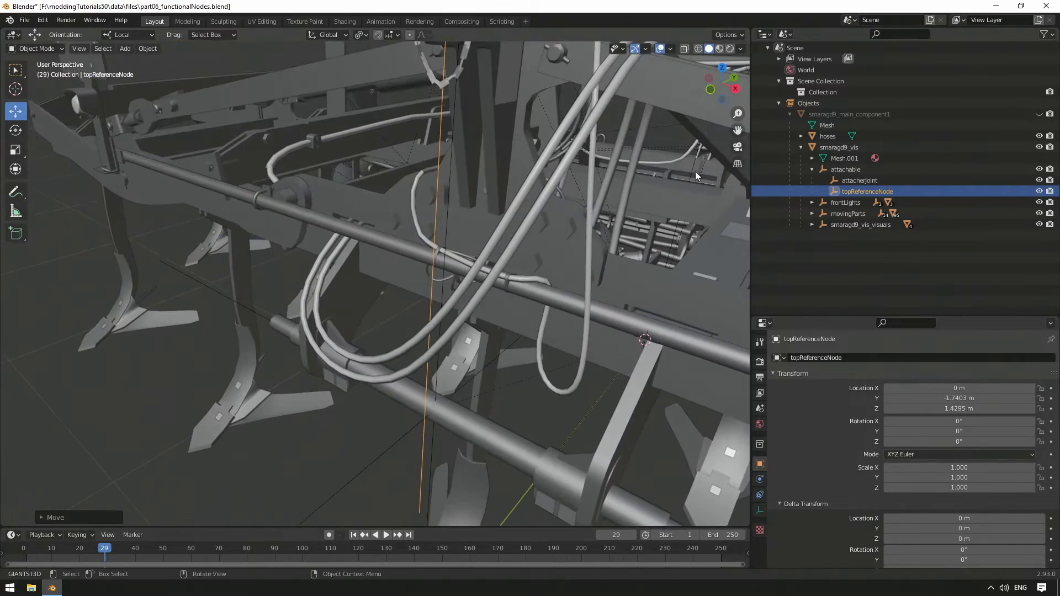
Step: Set the Z rotation of attacherJoint to 90°
click(899, 181)
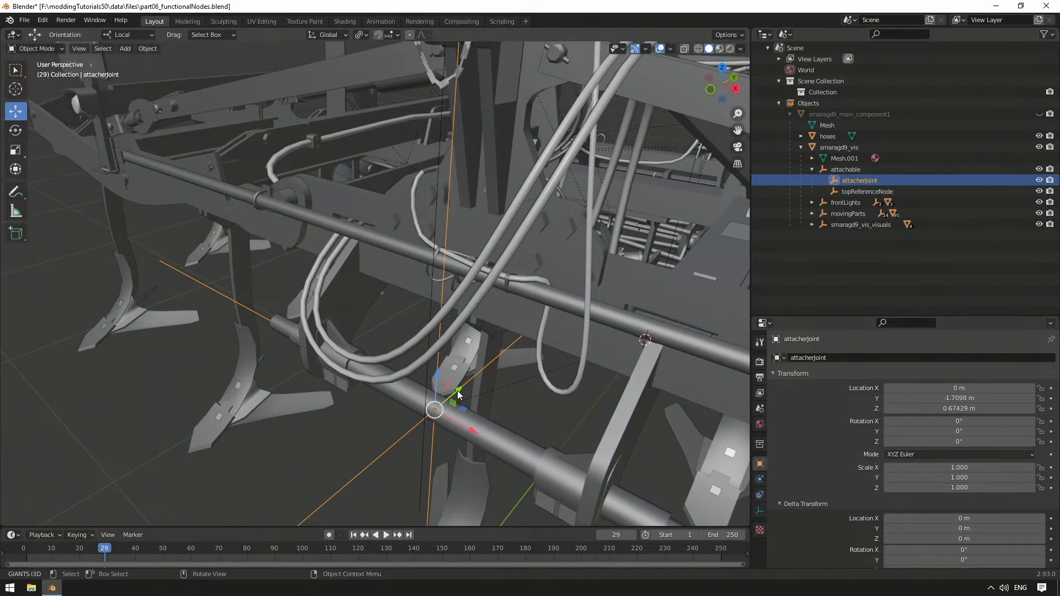
middle_drag(502, 393, 468, 404)
double_click(973, 442)
text(0d)
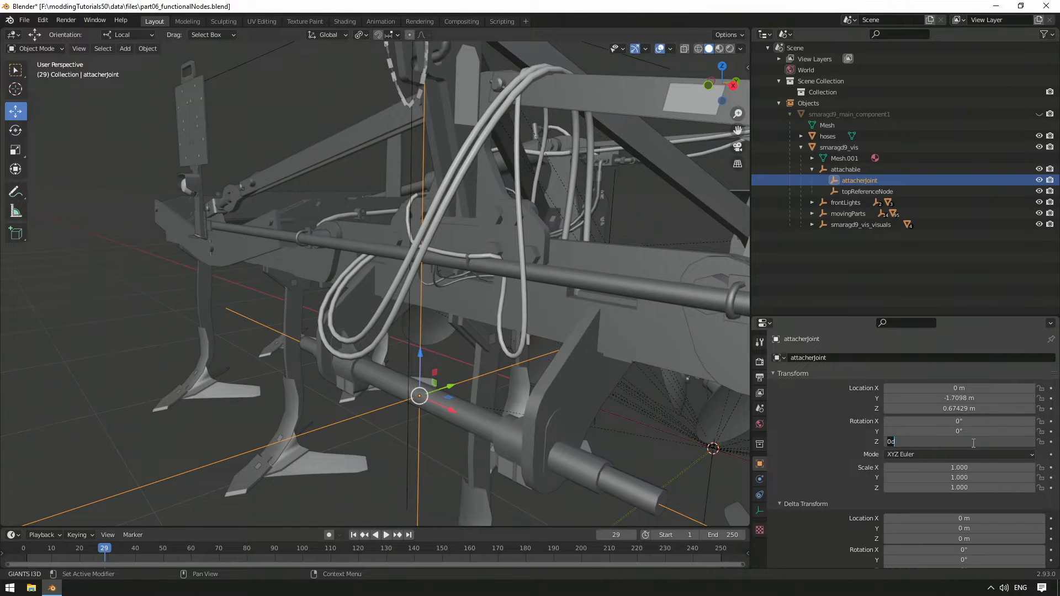
key(Return)
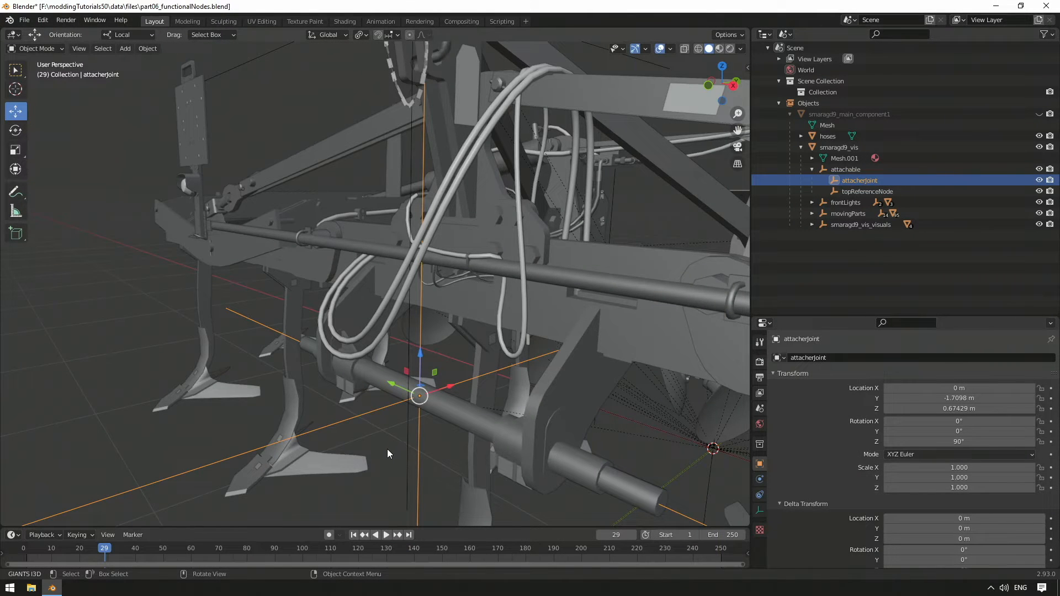
Step: Try raising attacherJoint along the Z axis by about 0.045 m, and undo the move
click(736, 84)
middle_drag(600, 166, 449, 268)
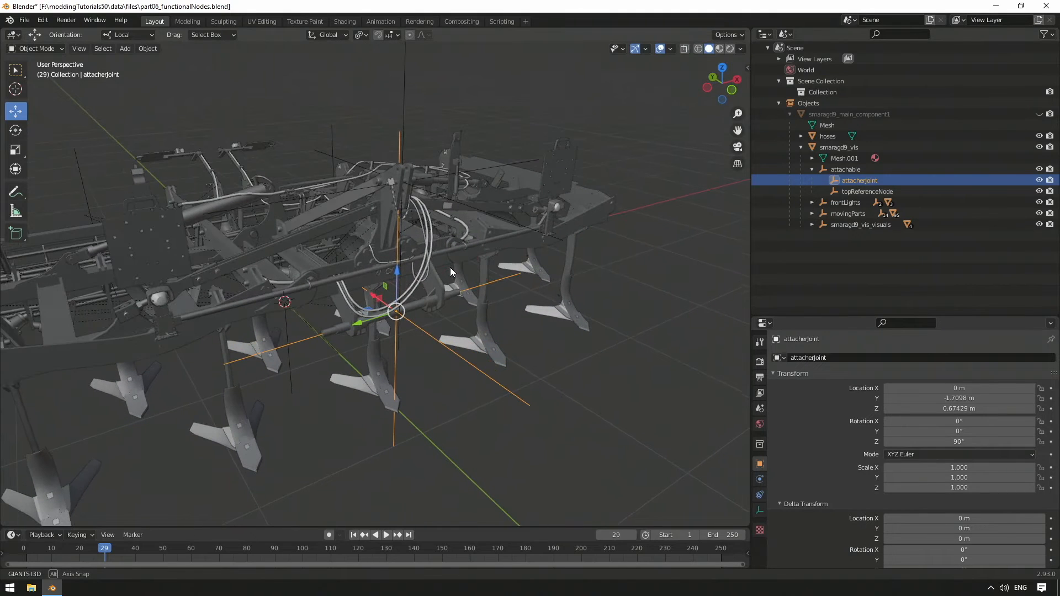
key(g)
key(z)
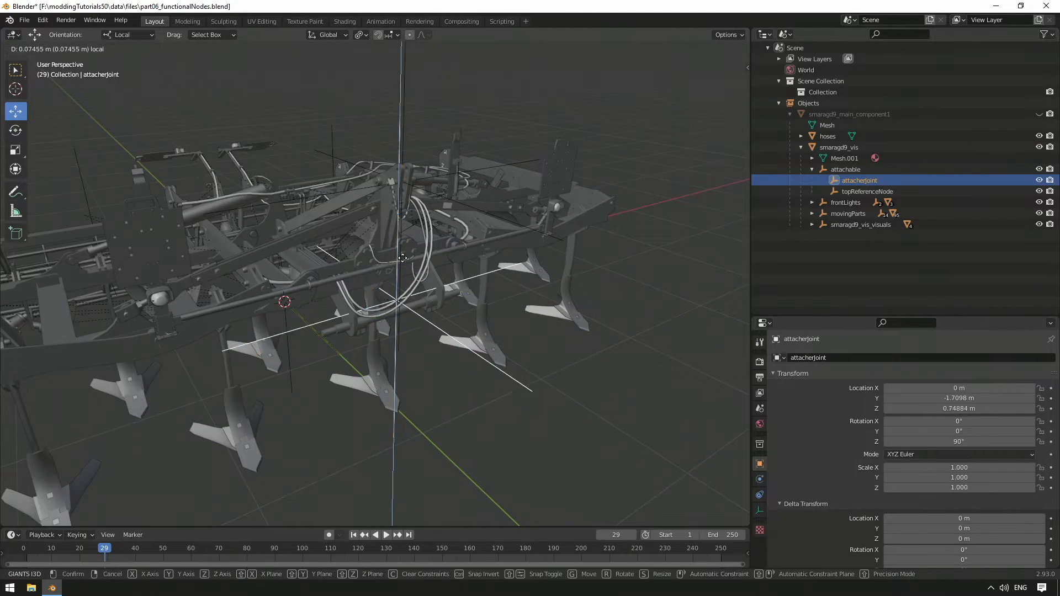
click(413, 279)
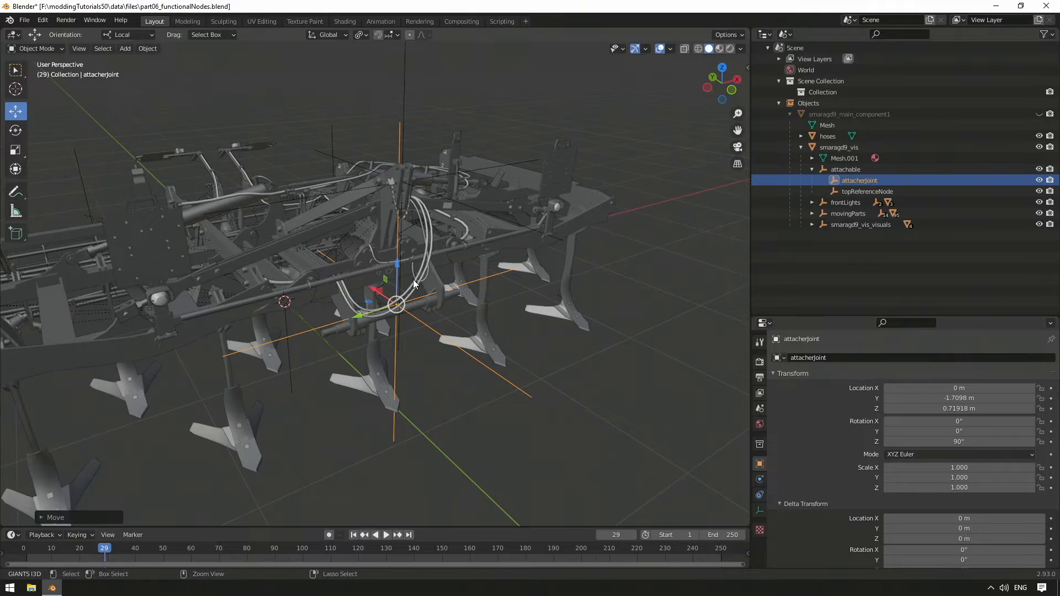
key(ctrl+z)
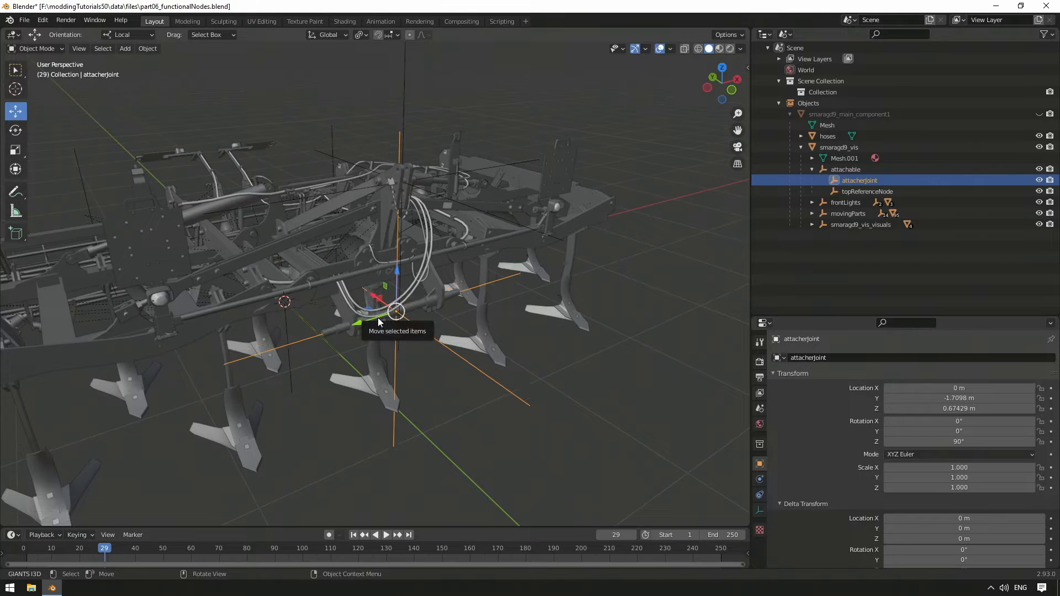
Step: Try shifting attacherJoint along the X axis by about 0.02 m, and undo the move
key(g)
key(x)
click(373, 323)
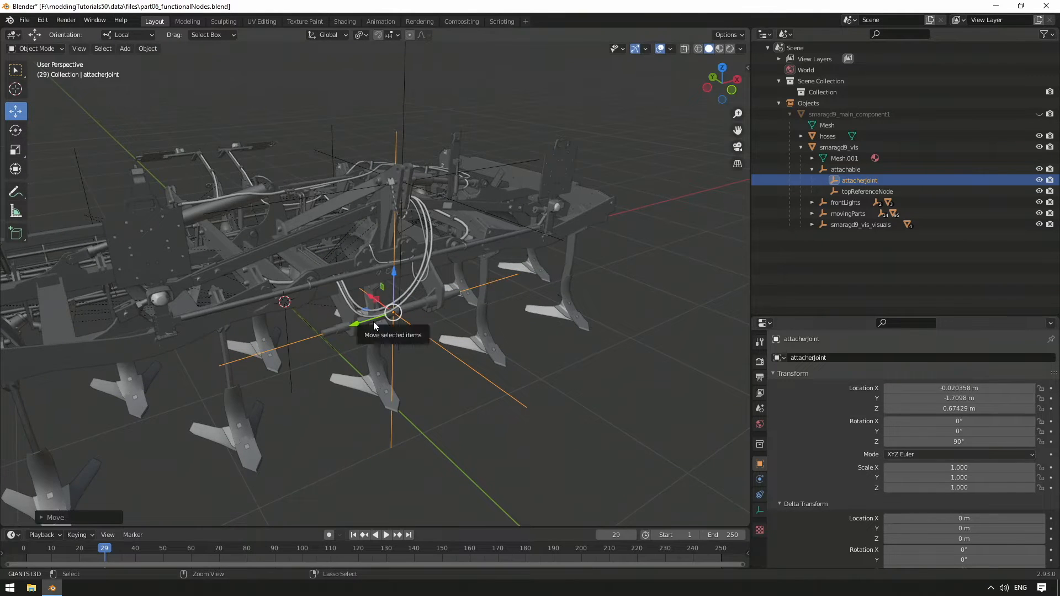
key(ctrl+z)
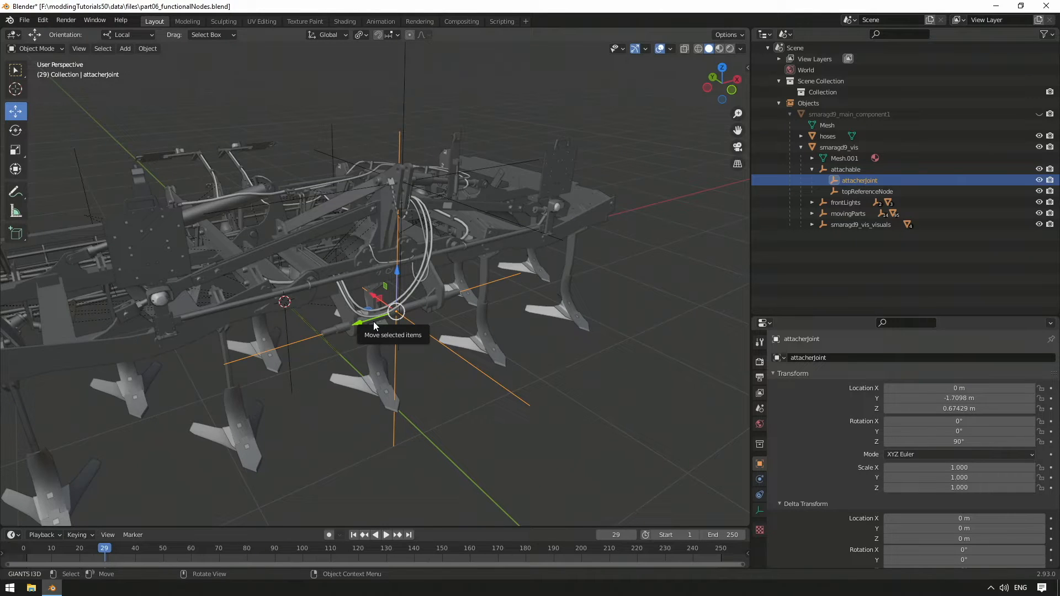
Step: Separate the faces of the three looping connection hoses at the drawbar from the hoses mesh into their own object
click(373, 321)
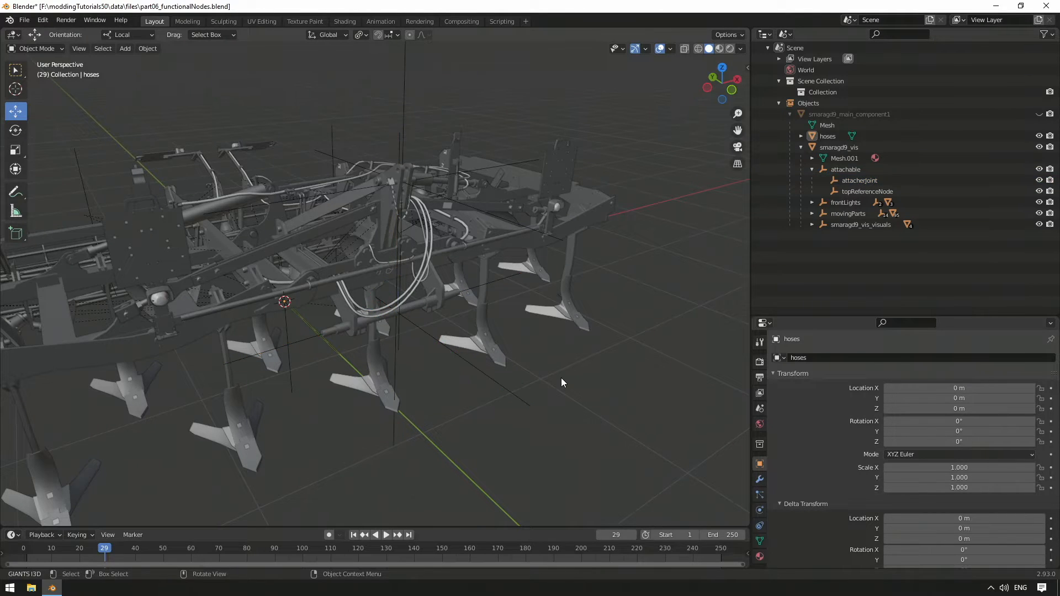
middle_drag(455, 325, 466, 279)
click(456, 283)
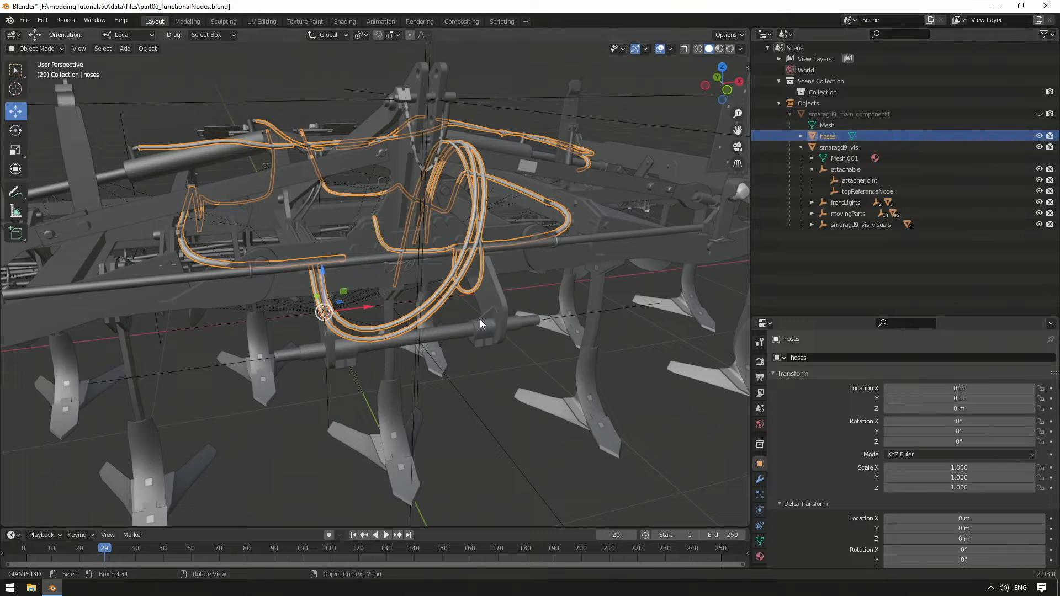
key(Tab)
click(448, 294)
shift+click(448, 281)
key(ctrl+KP_Add)
key(ctrl+KP_Add)
key(ctrl+KP_Add)
key(ctrl+KP_Add)
key(ctrl+KP_Add)
key(ctrl+KP_Add)
key(ctrl+KP_Add)
key(ctrl+KP_Add)
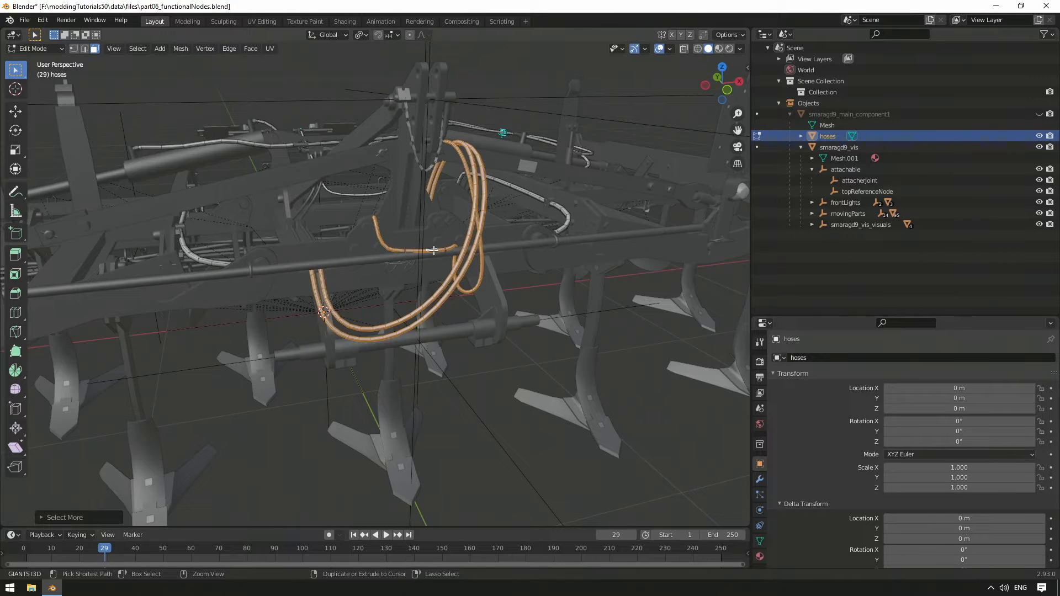
middle_drag(433, 250, 453, 368)
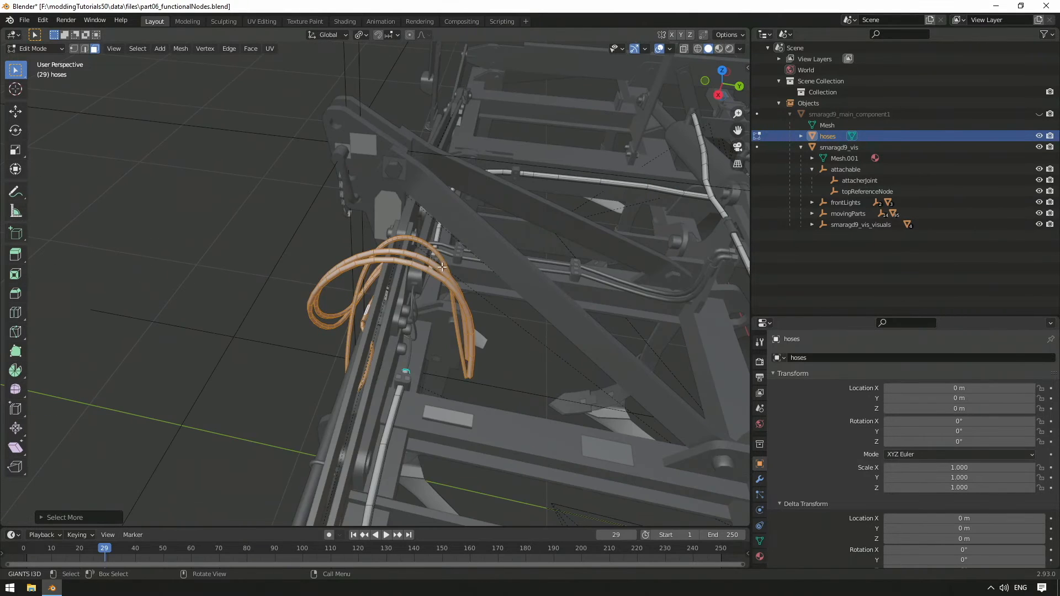
right_click(453, 369)
mouse_move(459, 447)
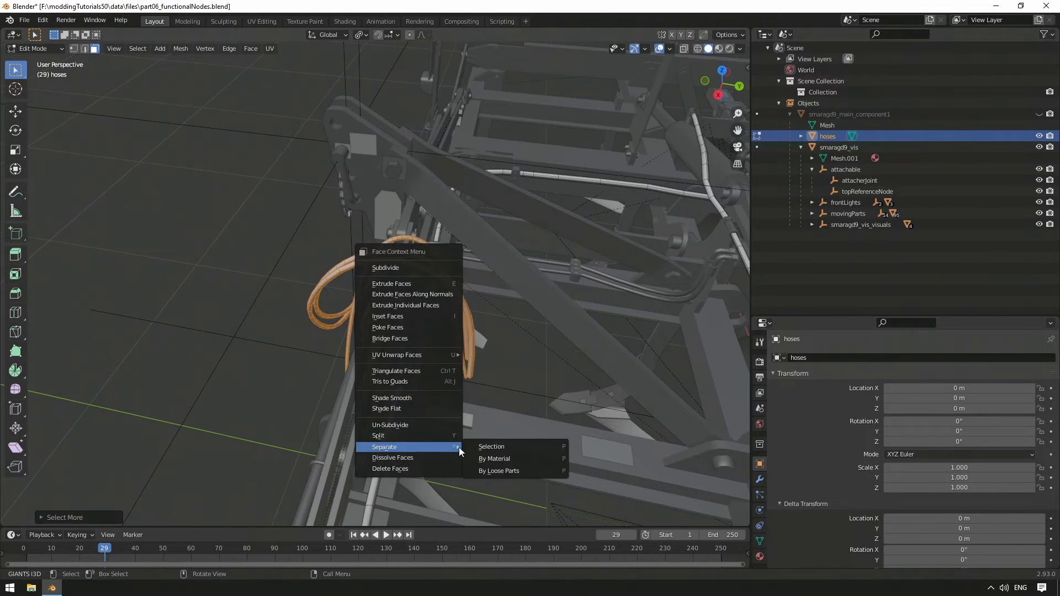
click(510, 445)
Step: Parent the separated hoses.001 object under attachable
click(835, 147)
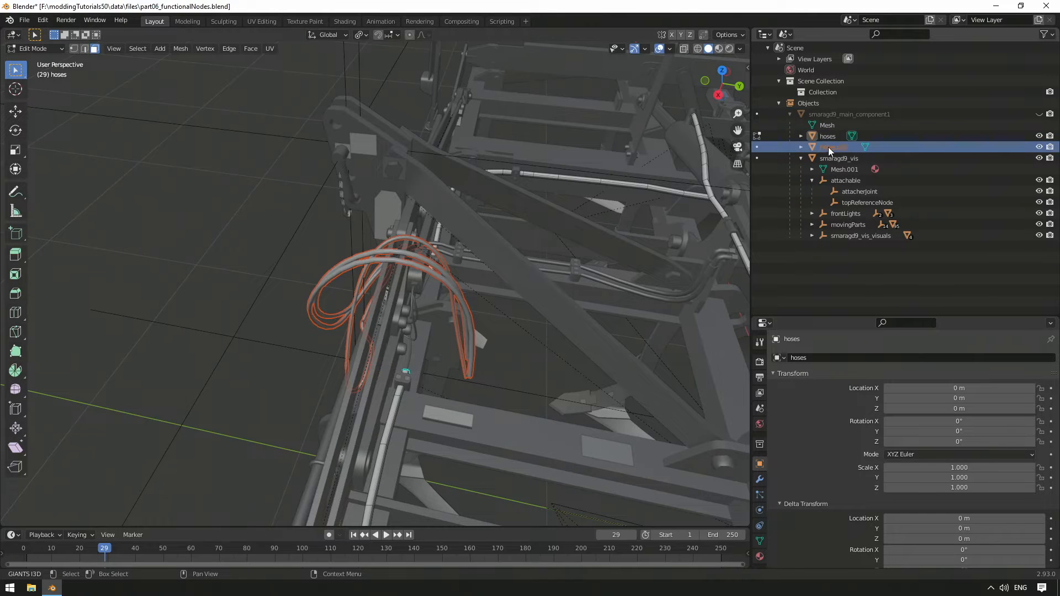
drag(829, 146, 852, 180)
click(851, 171)
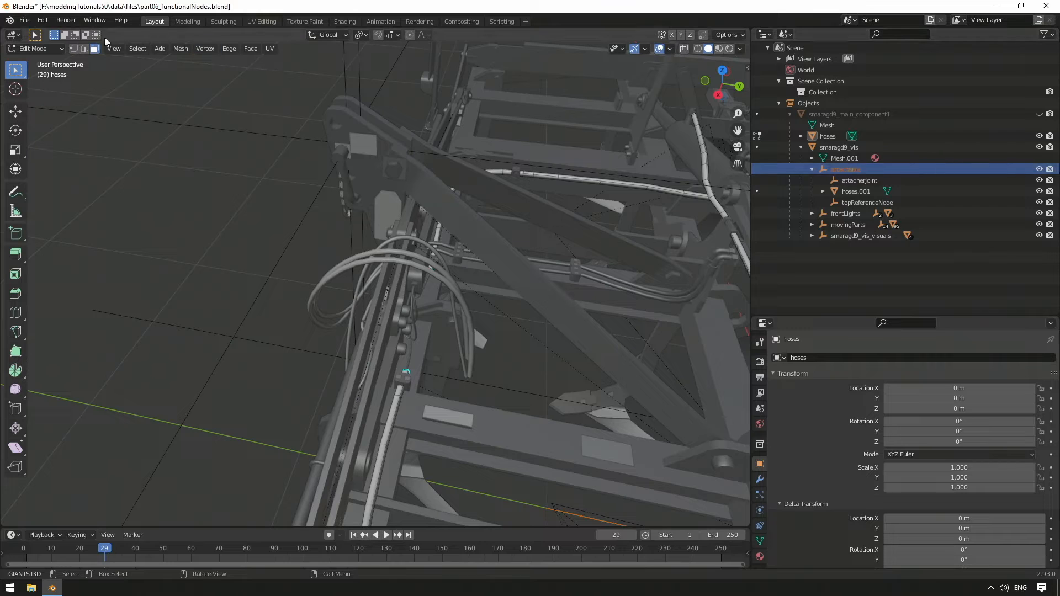
Step: Return to Object Mode and add a plain-axes empty named connectionHoses
click(166, 48)
key(Tab)
click(125, 48)
mouse_move(195, 173)
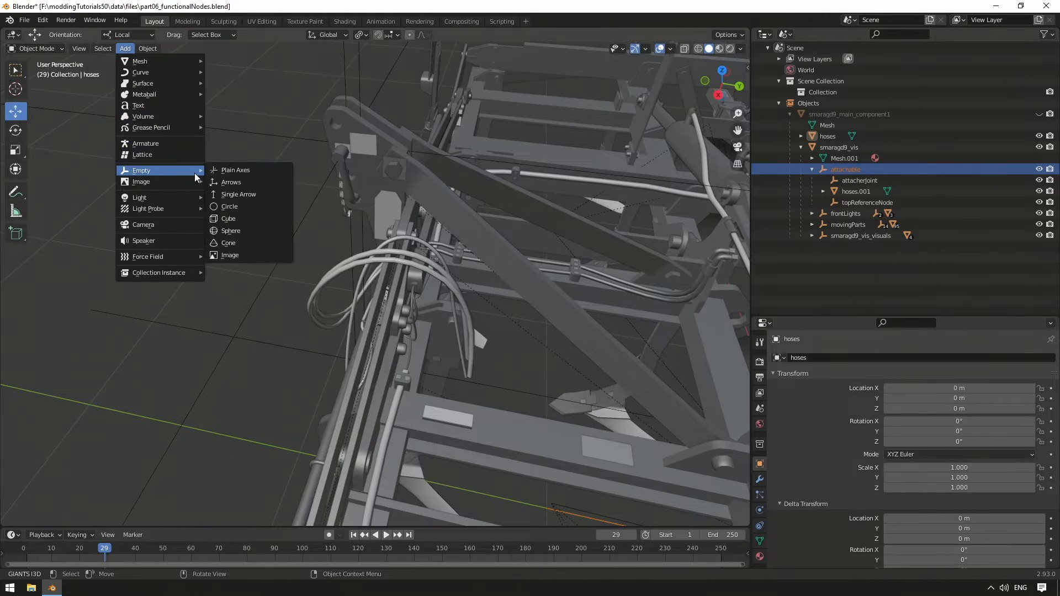
click(249, 171)
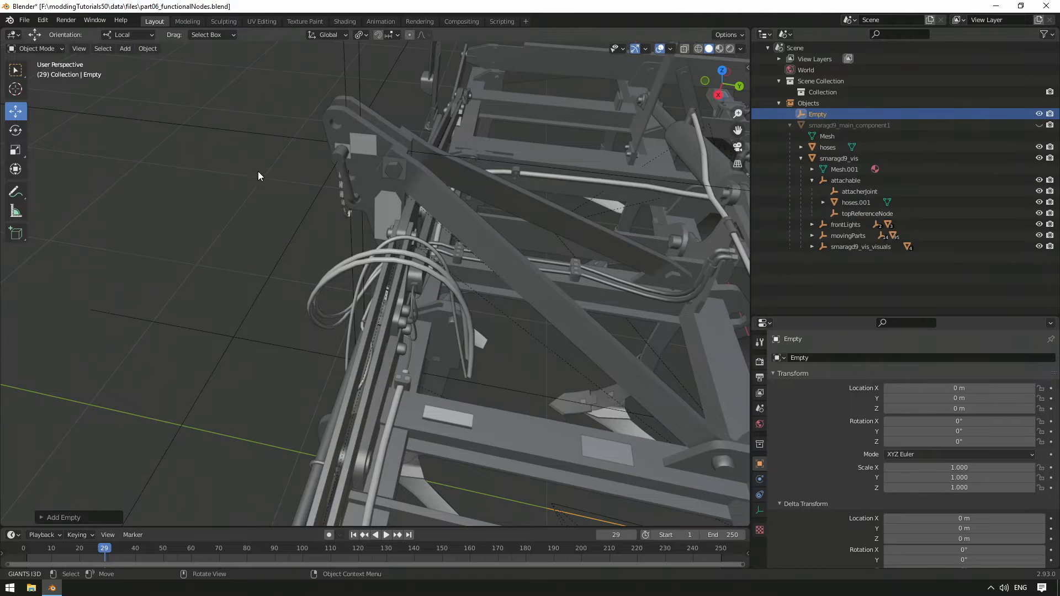
double_click(829, 115)
text(connectio)
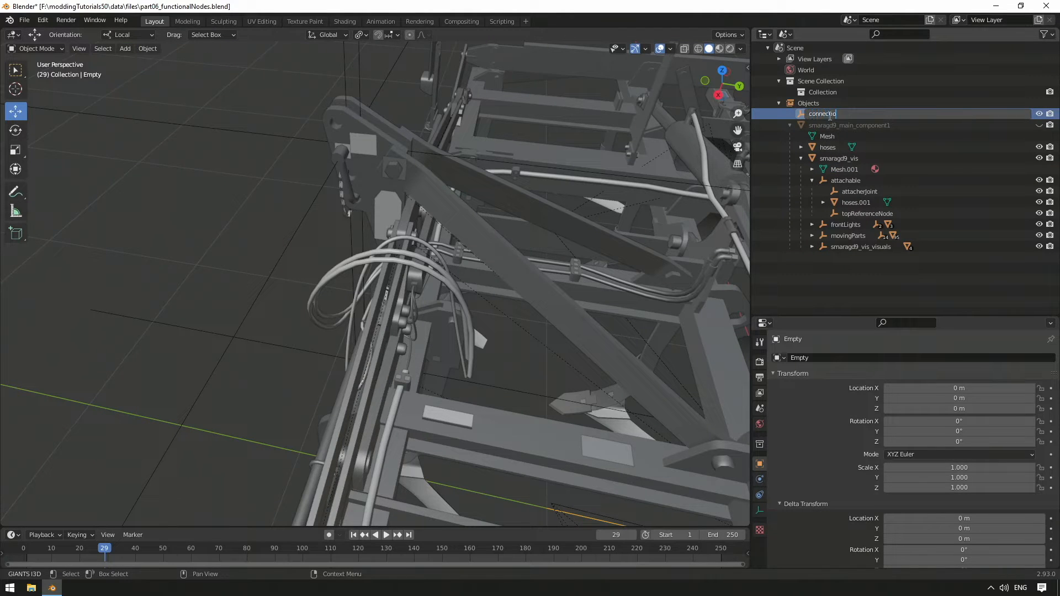
text(nHoses)
key(Return)
Step: Parent connectionHoses under attachable and place hoses.001 beneath connectionHoses
drag(829, 115, 856, 193)
click(859, 204)
click(857, 193)
click(822, 191)
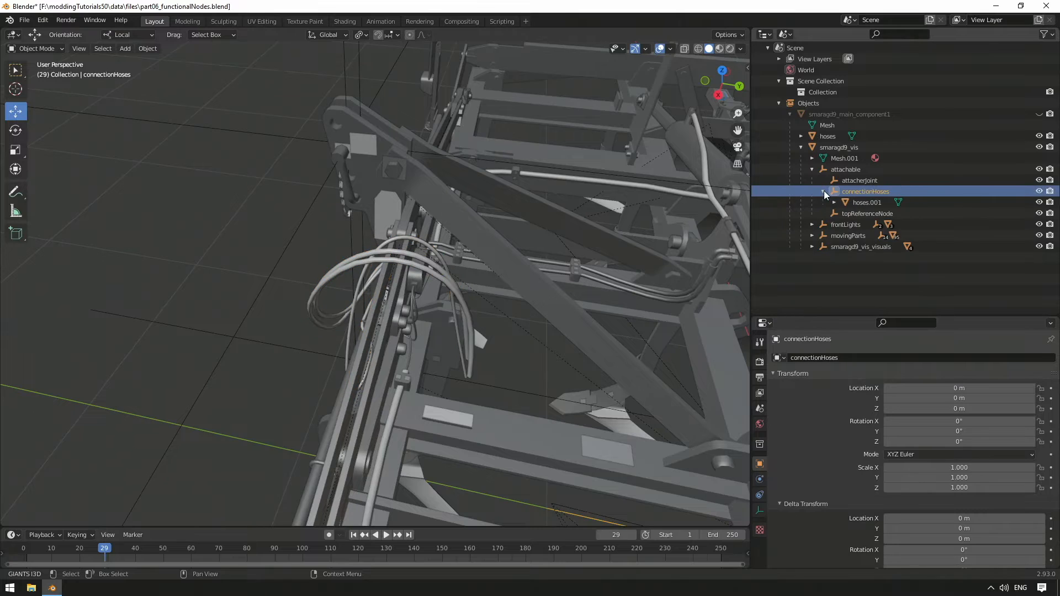
Step: Separate the first large looping hydraulic hose from hoses.001 into its own object
middle_drag(497, 276, 319, 311)
click(319, 312)
key(Tab)
click(321, 315)
key(ctrl+l)
right_click(346, 333)
mouse_move(346, 333)
click(394, 333)
key(Tab)
key(Tab)
click(393, 323)
key(Tab)
click(391, 326)
click(347, 325)
Step: Separate the second large hydraulic hose from hoses.001 into its own object
key(Tab)
scroll(347, 324, up, 1)
key(ctrl+KP_Add)
key(ctrl+KP_Add)
key(ctrl+KP_Add)
key(ctrl+KP_Add)
key(ctrl+KP_Add)
key(ctrl+KP_Add)
key(ctrl+KP_Add)
key(ctrl+KP_Add)
key(ctrl+KP_Add)
key(ctrl+KP_Add)
key(ctrl+KP_Add)
key(ctrl+KP_Add)
key(ctrl+KP_Add)
key(ctrl+KP_Add)
key(ctrl+KP_Add)
key(ctrl+KP_Add)
key(ctrl+KP_Add)
key(ctrl+KP_Add)
key(ctrl+KP_Add)
key(ctrl+KP_Add)
right_click(346, 335)
click(454, 339)
key(Tab)
Step: Grow a face selection along the remaining thin hose in hoses.001 to check its extent, and return to Object Mode
click(487, 311)
click(475, 238)
key(Tab)
click(474, 237)
key(ctrl+KP_Add)
key(ctrl+KP_Add)
key(ctrl+KP_Add)
key(ctrl+KP_Add)
key(ctrl+KP_Add)
key(ctrl+KP_Add)
key(ctrl+KP_Add)
key(ctrl+KP_Add)
key(ctrl+KP_Add)
key(ctrl+KP_Add)
key(ctrl+KP_Add)
key(ctrl+KP_Add)
key(ctrl+KP_Add)
key(ctrl+KP_Add)
key(ctrl+KP_Add)
key(ctrl+KP_Add)
key(ctrl+KP_Add)
key(ctrl+KP_Add)
key(ctrl+KP_Add)
key(ctrl+KP_Add)
key(ctrl+KP_Add)
key(ctrl+KP_Add)
middle_drag(519, 240, 480, 228)
key(Tab)
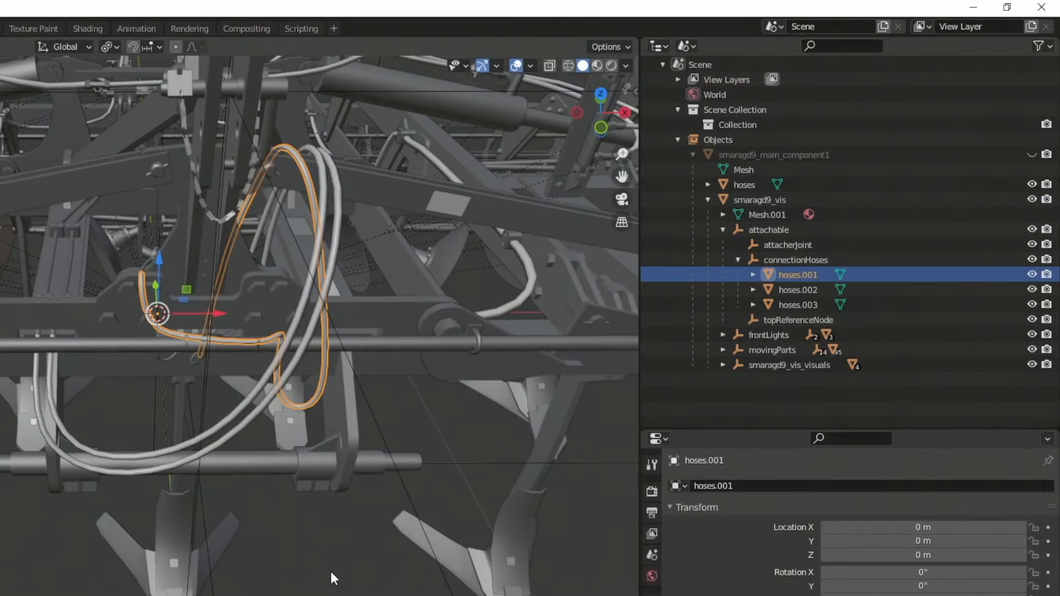
Step: Rename the thin electric hose hoses.001 to electric01_detached
double_click(803, 276)
text(electric01)
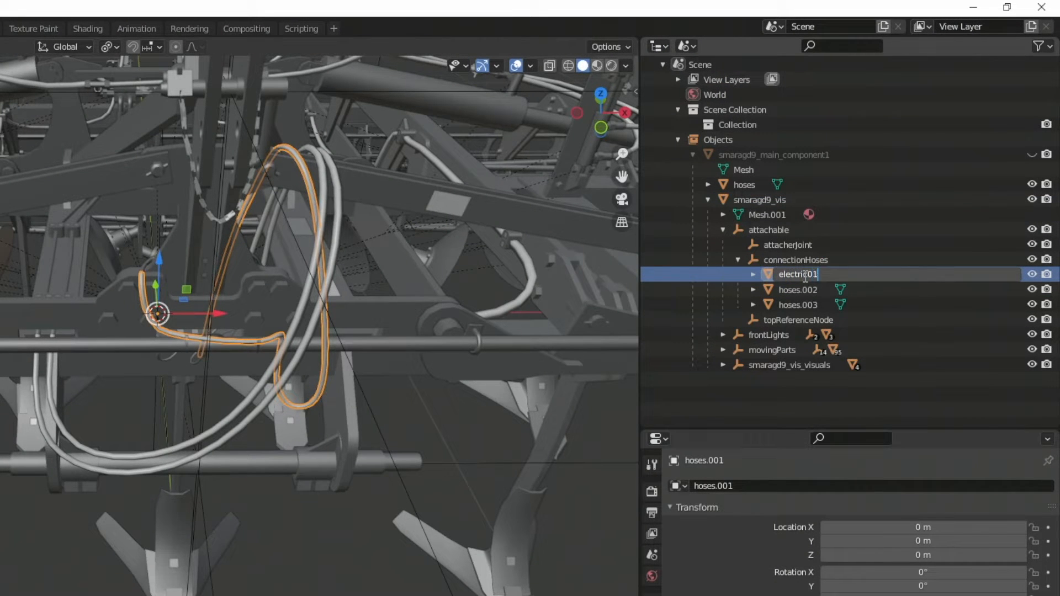
text(_detached)
key(Return)
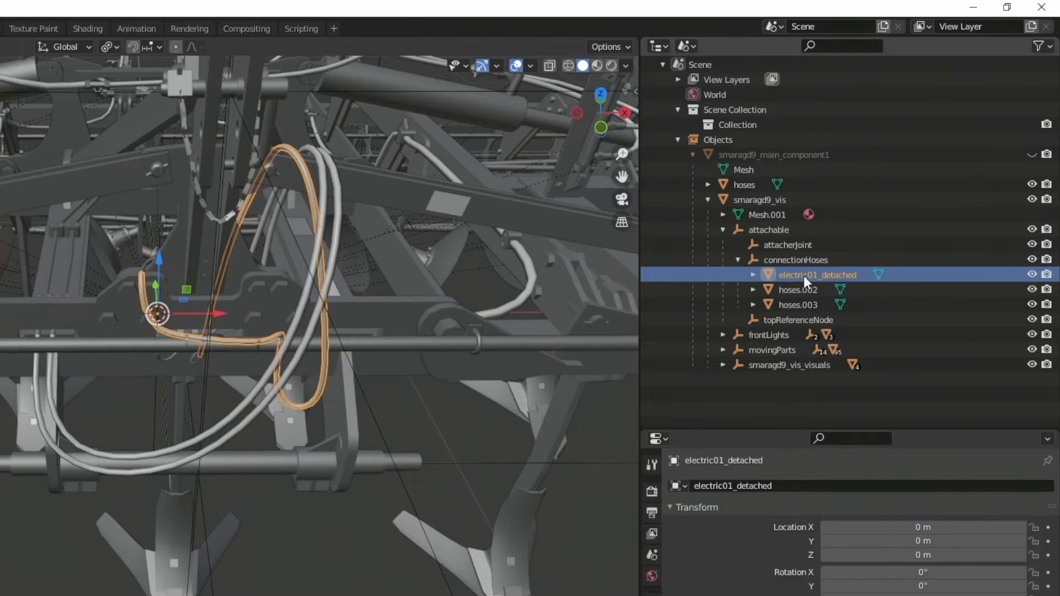
Step: Rename hoses.002 to hydraulicOut01_detached and hoses.003 to hydraulicIn01_detached
double_click(805, 288)
text(hy)
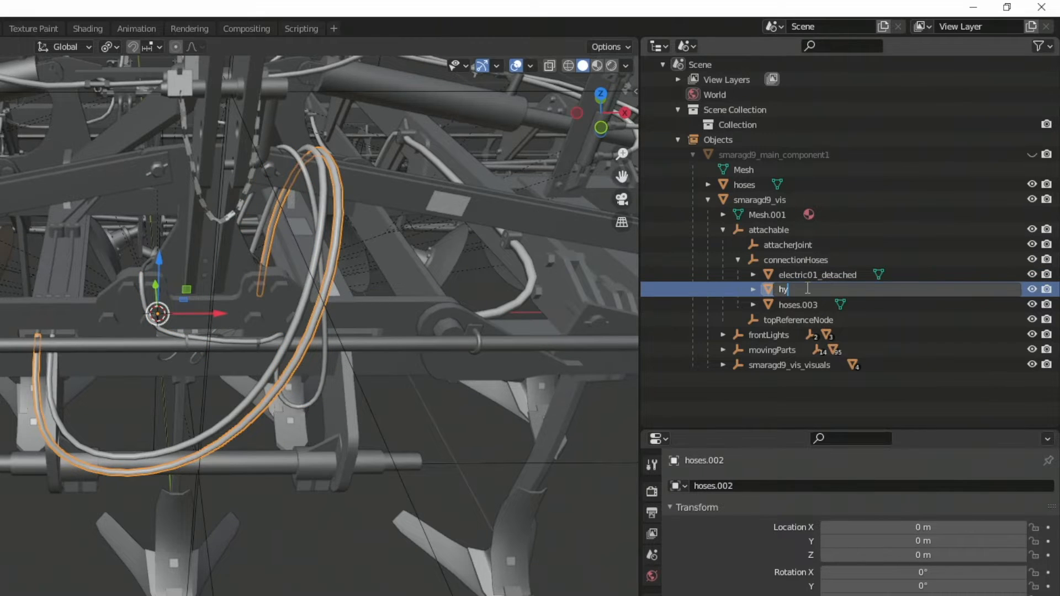
text(draulicOut01_detached)
key(Return)
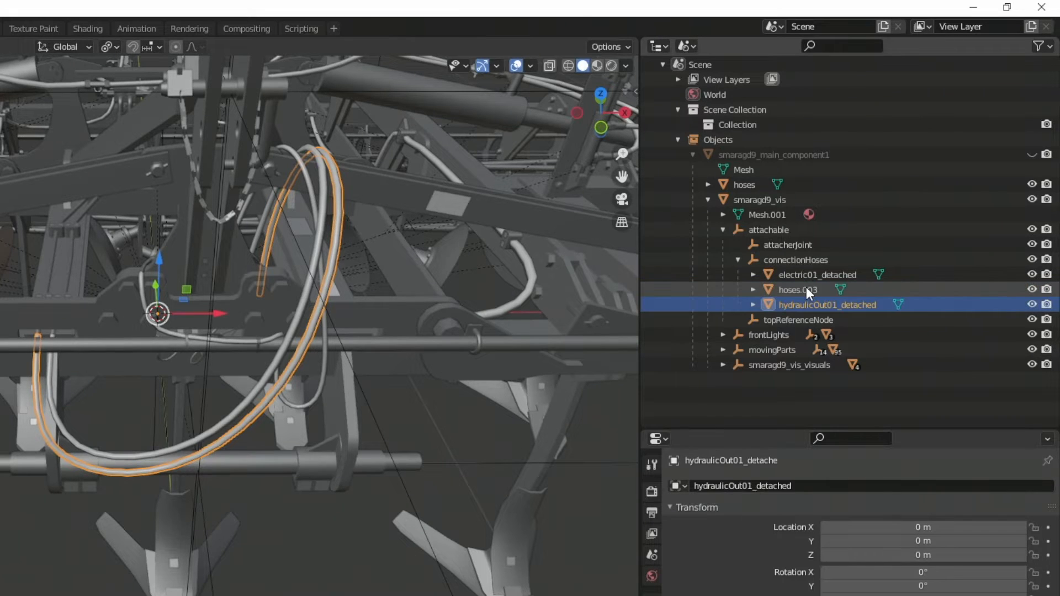
double_click(806, 287)
text(hydraulicIn01_detached)
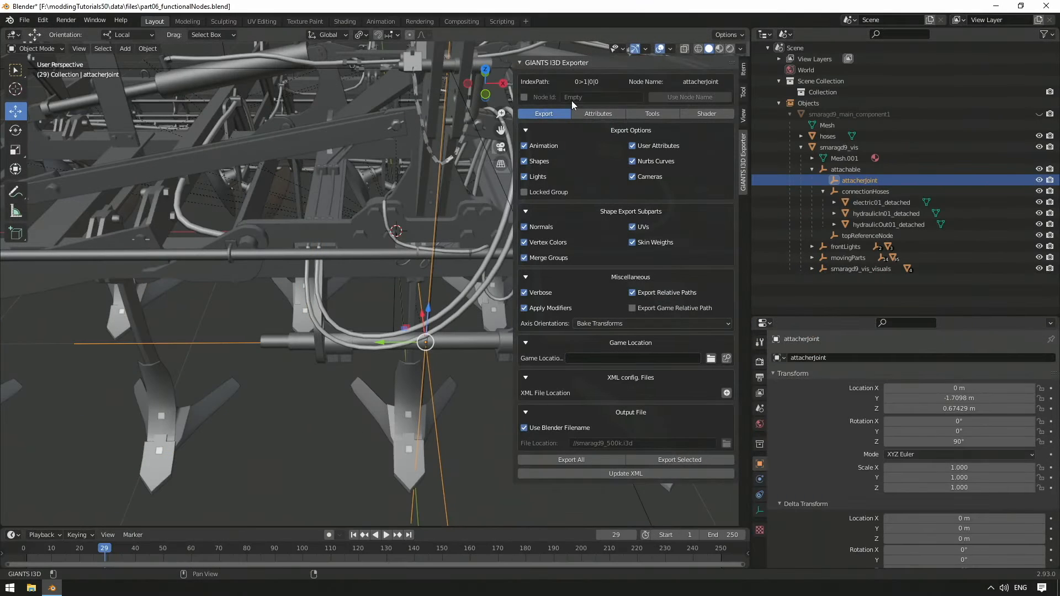
Step: Assign each node name as Node Id in the GIANTS I3D Exporter for electric01_detached, hydraulicIn01_detached and hydraulicOut01_detached
click(862, 202)
click(674, 98)
click(869, 214)
click(681, 98)
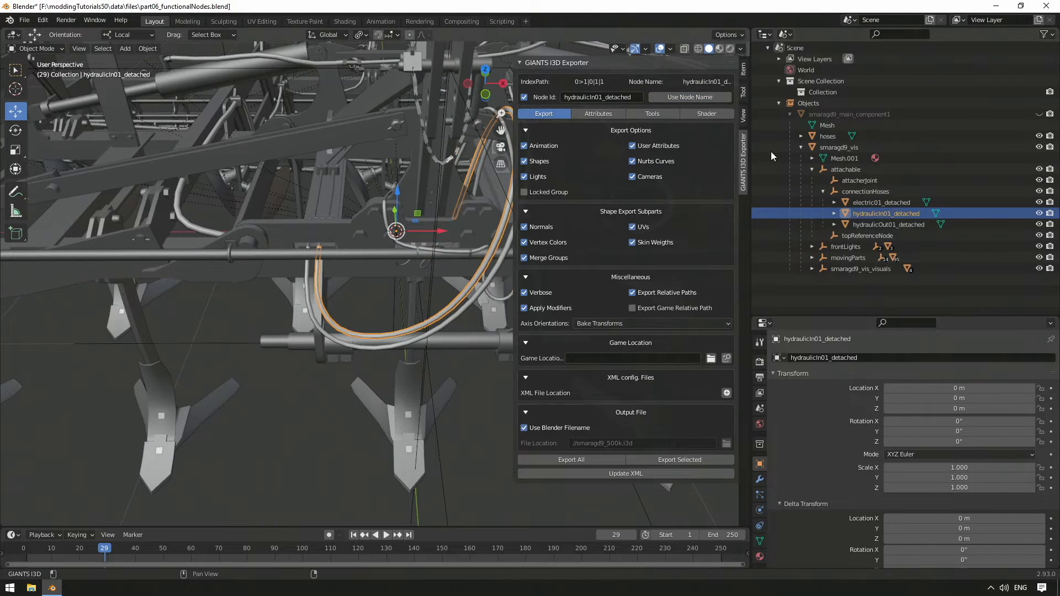
click(878, 224)
click(676, 98)
key(n)
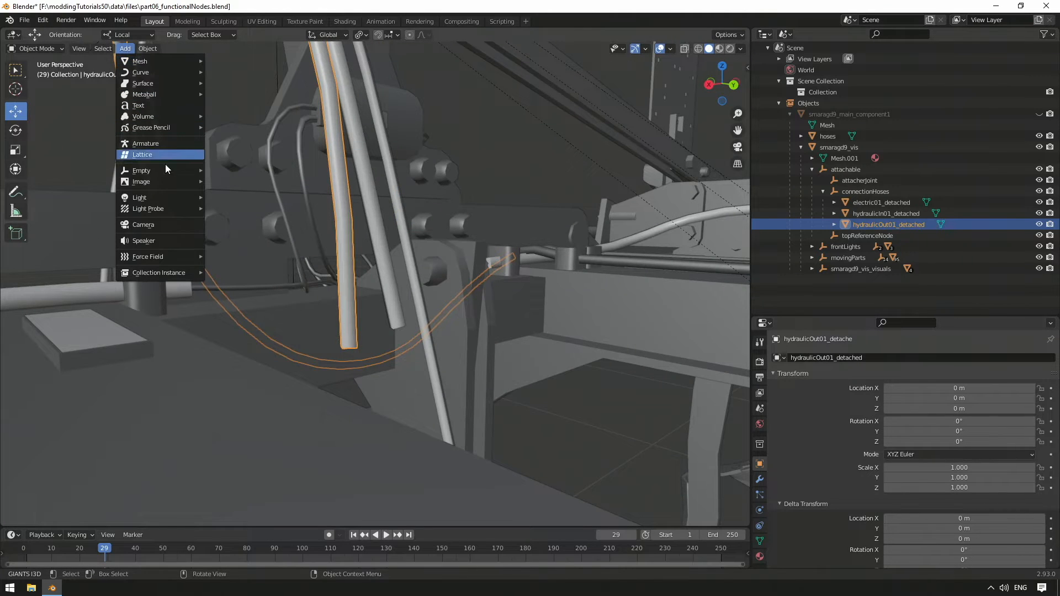
Step: Add a plain-axes empty and make two copies of it for the detached hose adapters
mouse_move(173, 171)
click(249, 171)
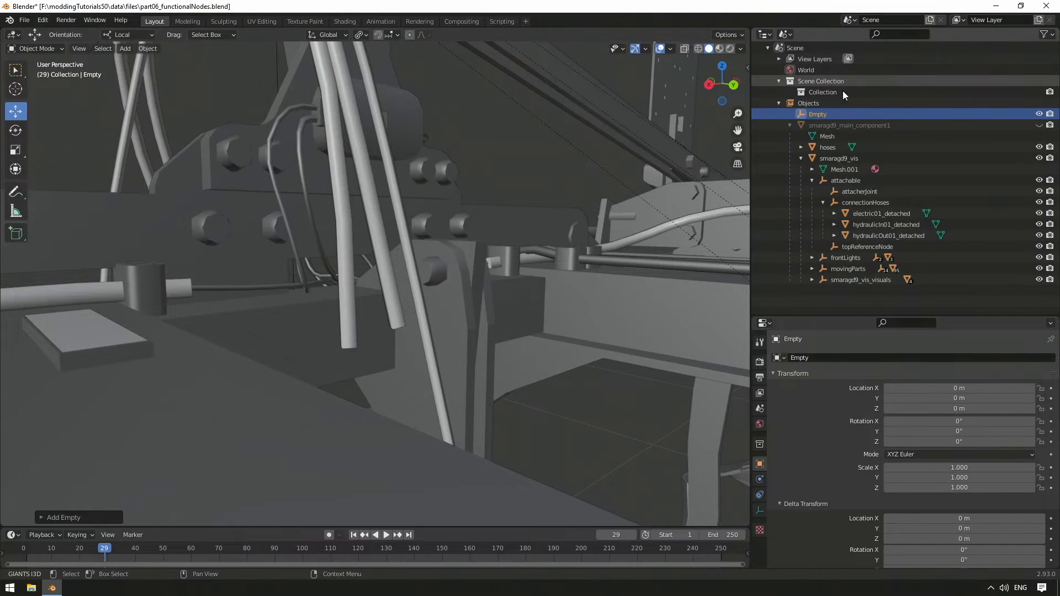
key(ctrl+c)
key(ctrl+v)
key(ctrl+v)
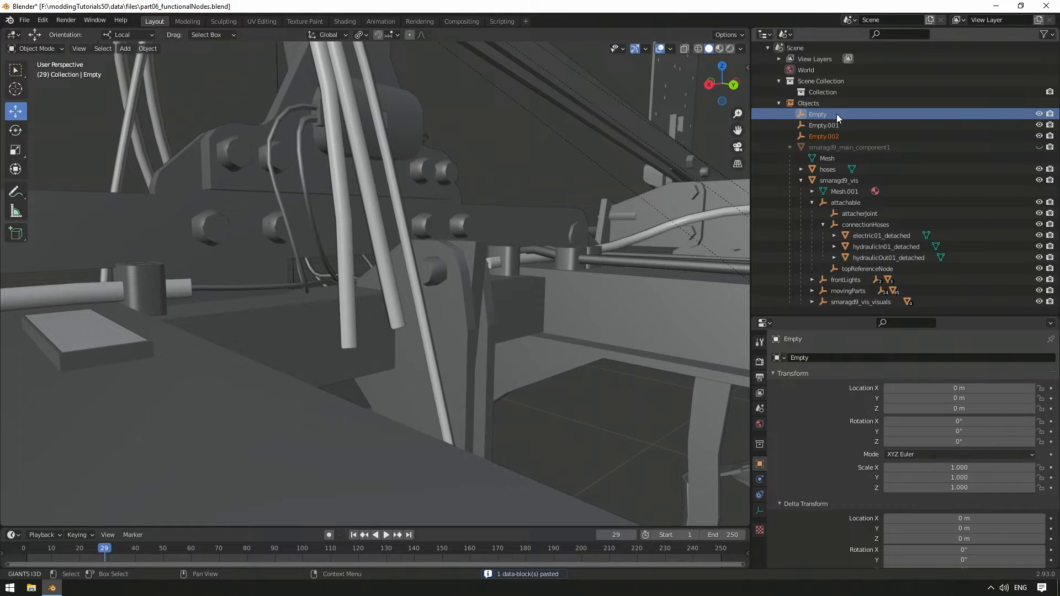
shift+click(831, 136)
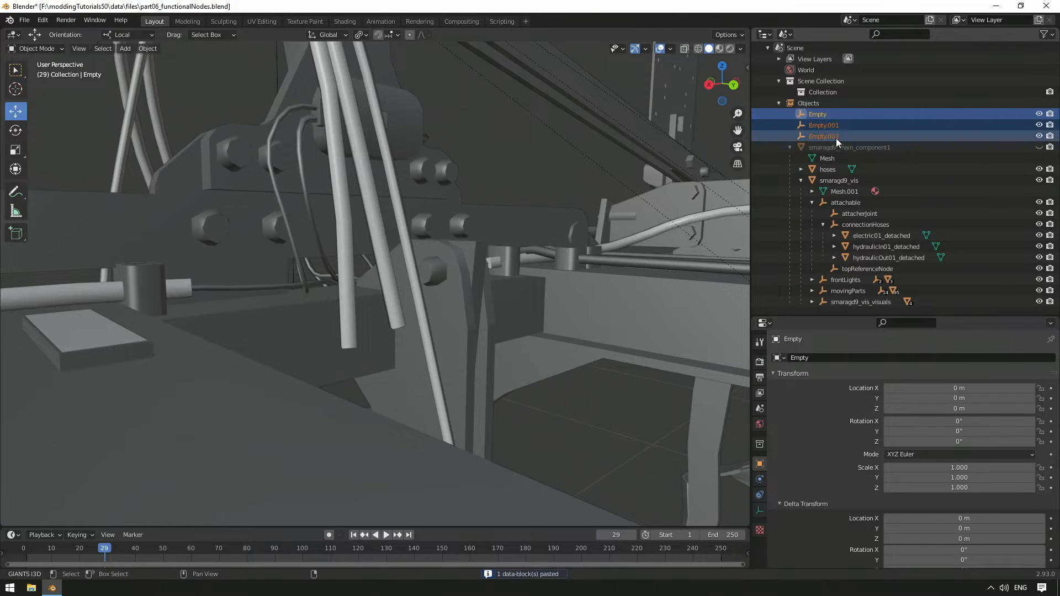
Step: Parent Empty under electric01_detached, Empty.001 under hydraulicIn01_detached and Empty.002 under hydraulicOut01_detached
click(822, 117)
drag(820, 114, 883, 235)
click(834, 224)
drag(823, 116, 877, 258)
click(834, 246)
click(821, 115)
drag(821, 116, 883, 279)
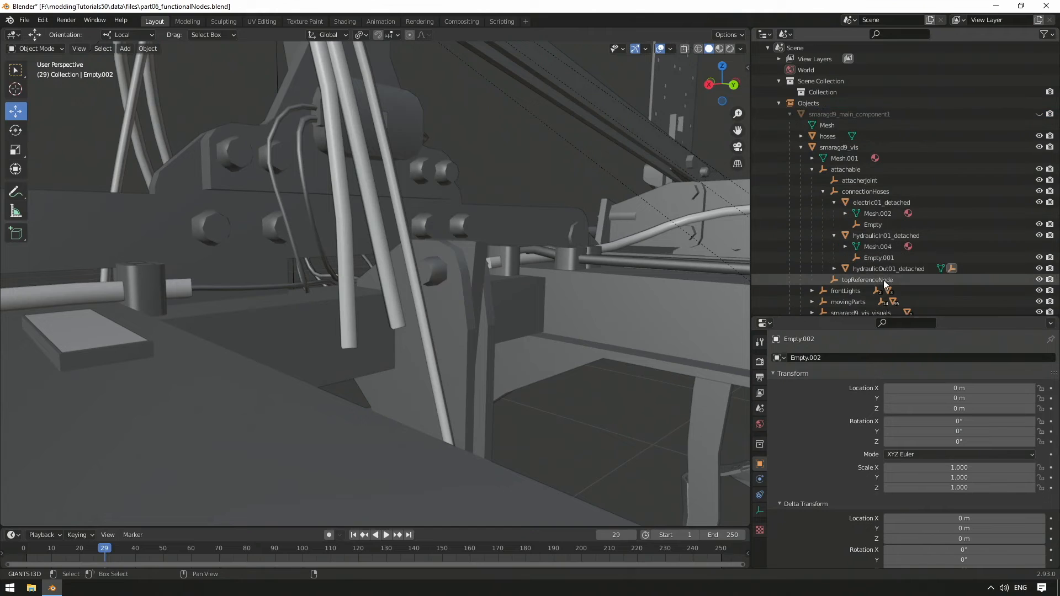
click(834, 268)
Step: Rename the empty under electric01_detached to eletric01_detachedAdapter
double_click(879, 224)
scroll(878, 224, down, 2)
text(ele)
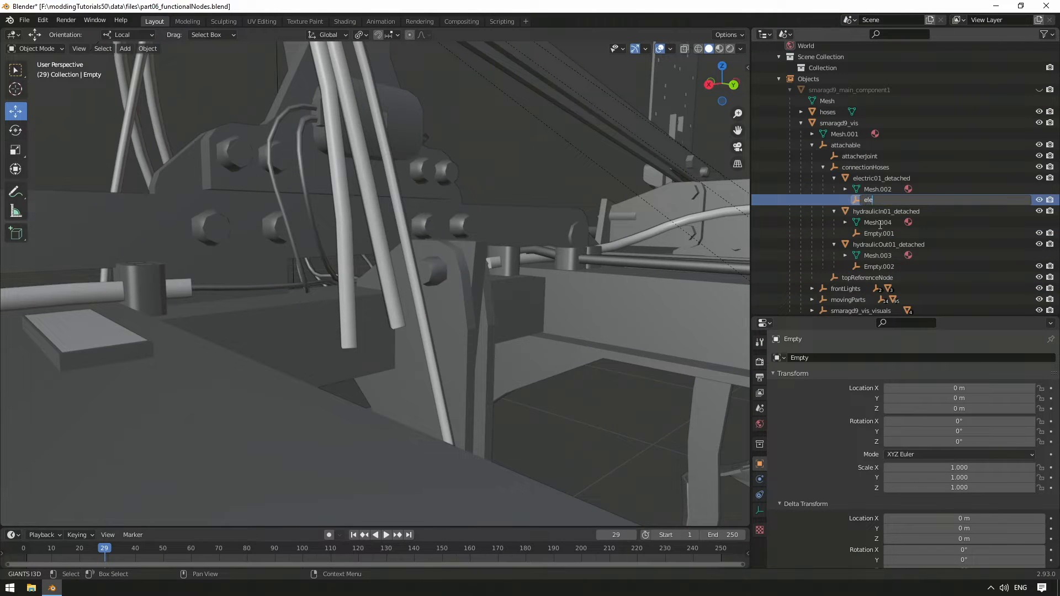
text(tric01_detachedAdapter)
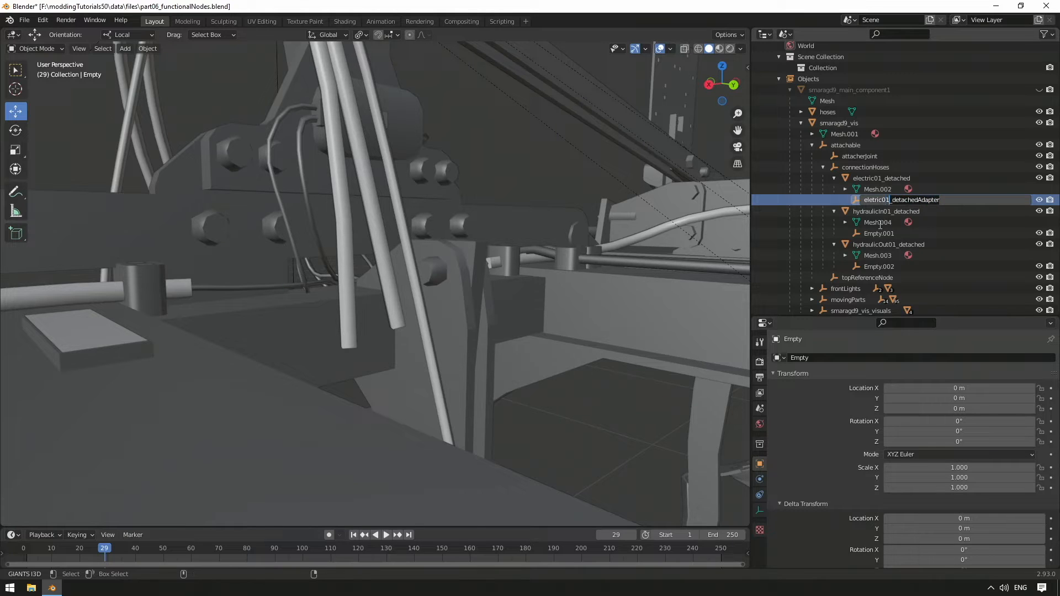
key(Return)
Step: Rename Empty.001 to hydraulicIn01_detachedAdapter and Empty.002 to hydraulicOut01_detachedAdapter
double_click(885, 229)
text(hy)
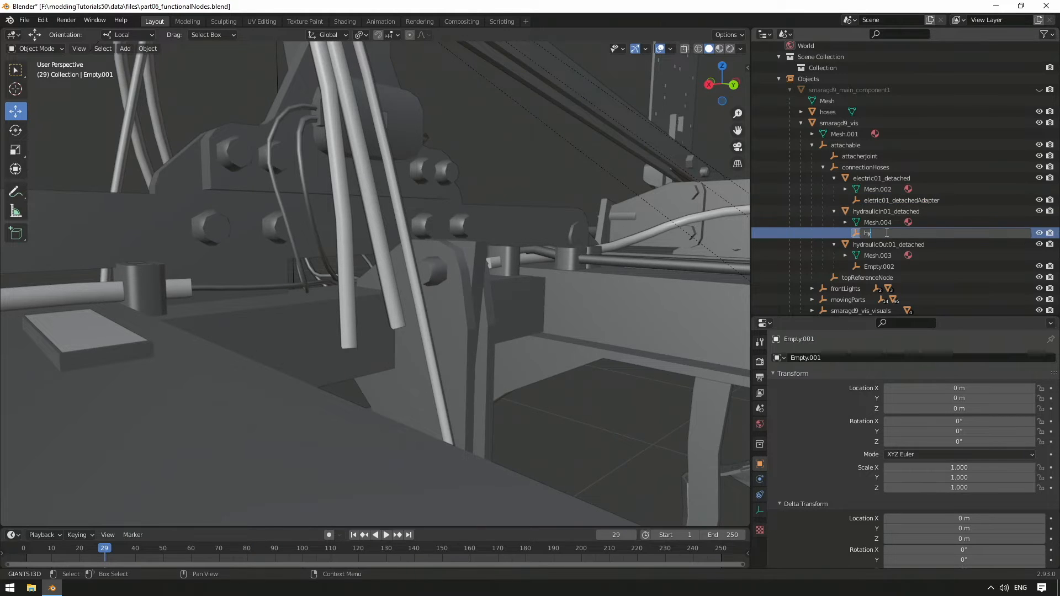
text(draulicIn01_detachedAdapter)
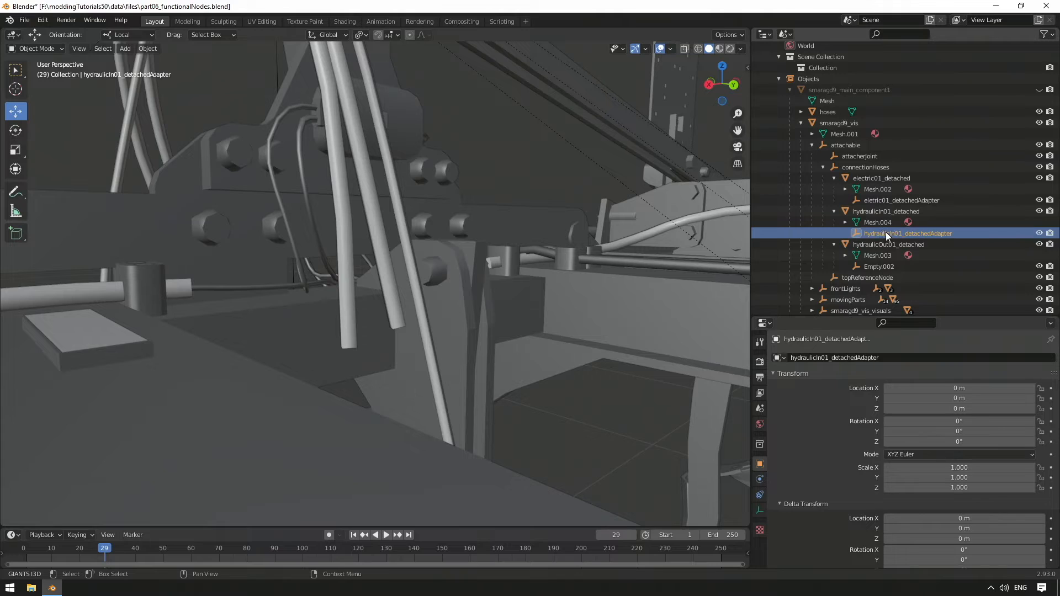
key(Return)
double_click(889, 264)
text(hyd)
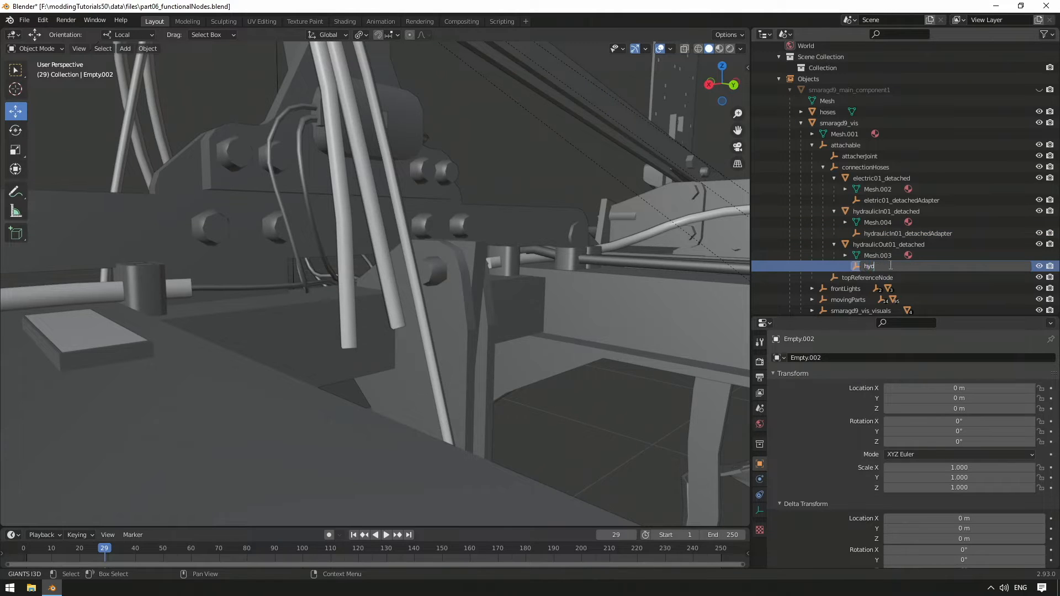
text(raulicOut01_detachedAdapter)
key(Return)
Step: Select the open end edge loop of the electric01_detached hose and snap the 3D cursor to it
click(875, 201)
middle_drag(717, 238, 387, 367)
click(386, 365)
scroll(387, 365, up, 5)
key(Tab)
key(alt+a)
shift+click(412, 360)
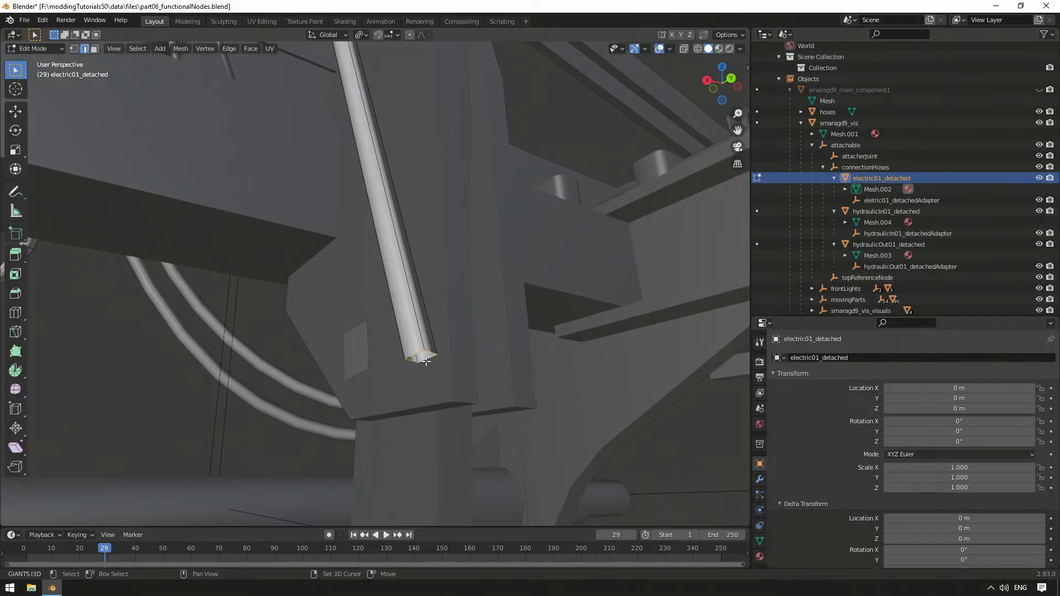
click(181, 49)
mouse_move(215, 83)
click(315, 132)
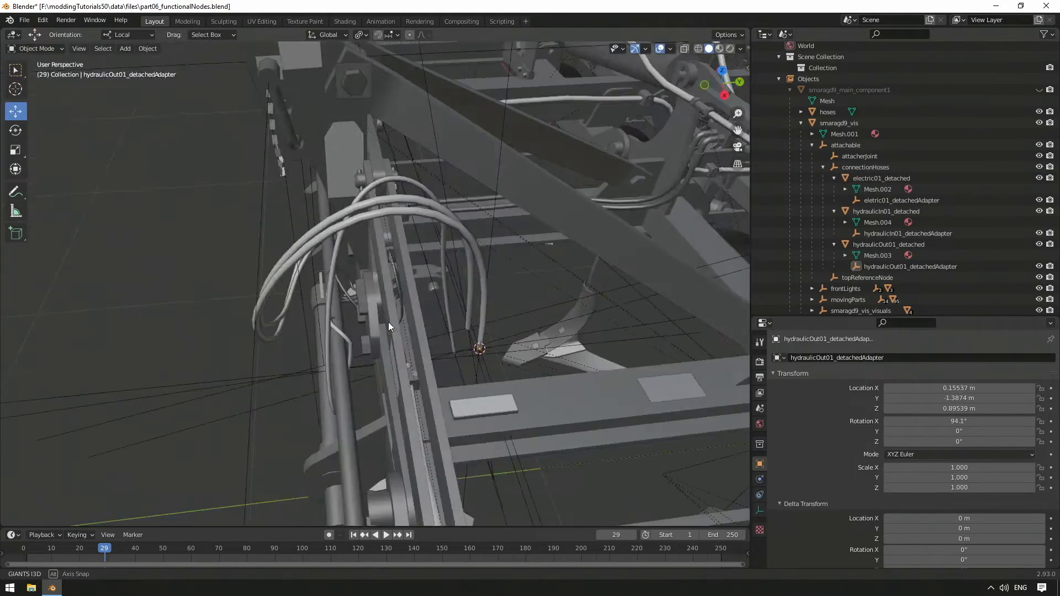
middle_drag(389, 322, 332, 352)
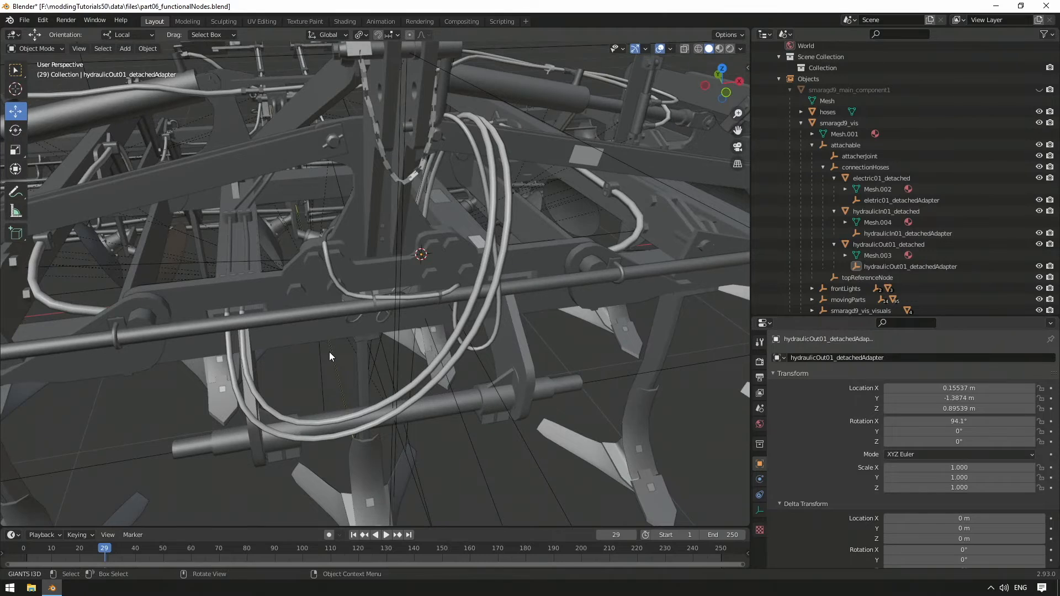
Step: Hide the three hoses hydraulicOut01_detached, hydraulicIn01_detached and electric01_detached
middle_drag(230, 345, 261, 342)
click(244, 368)
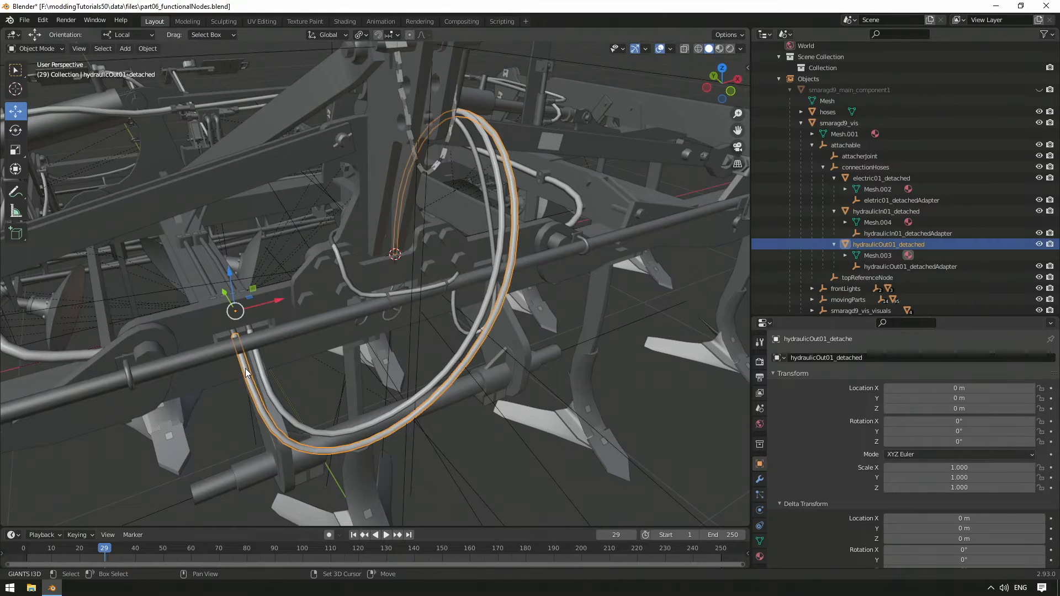
shift+click(260, 362)
shift+click(342, 266)
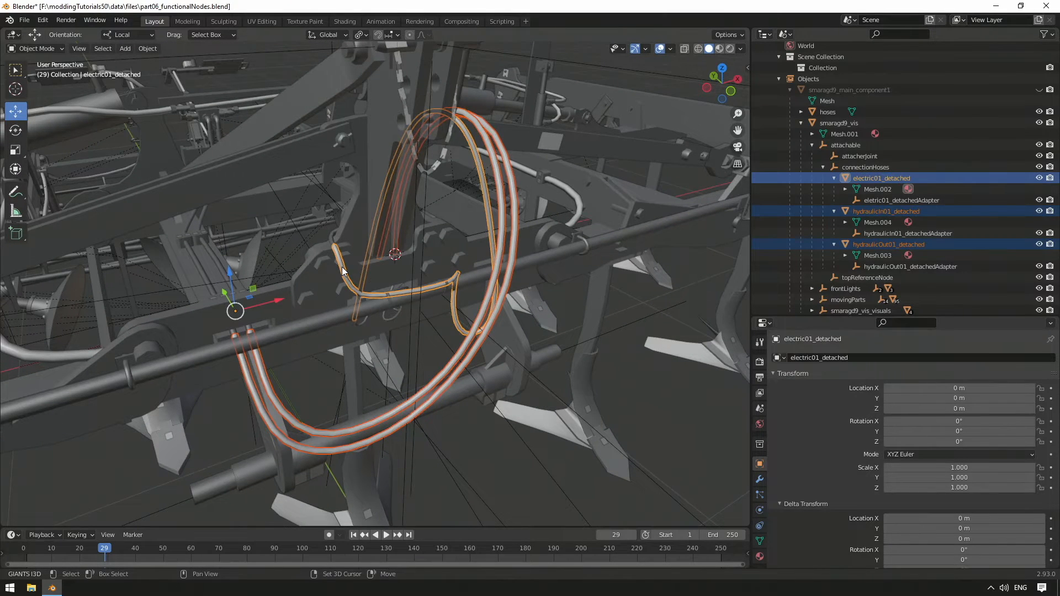
key(h)
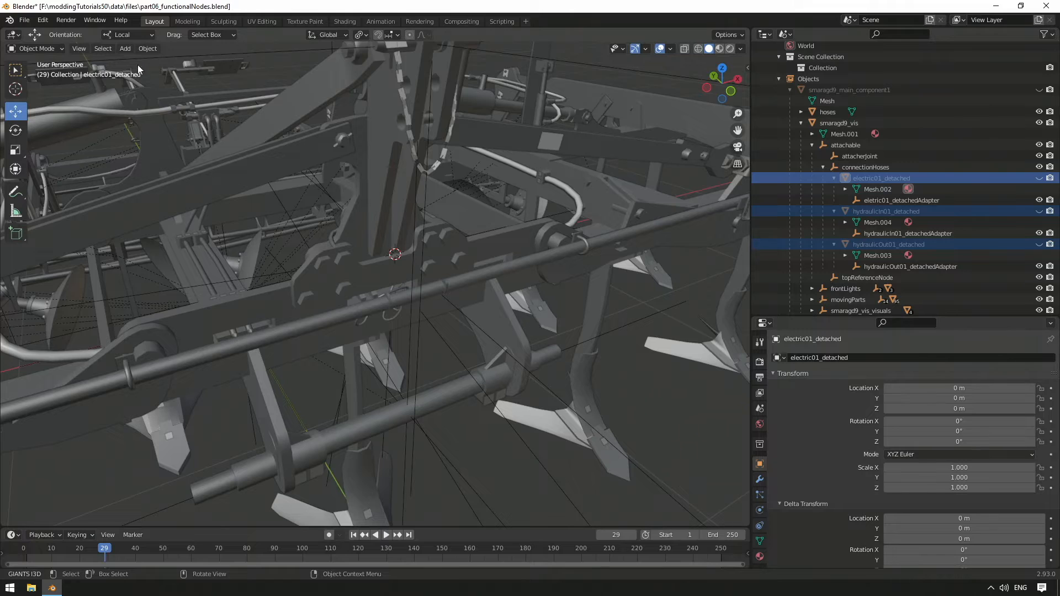
Step: Add another plain-axes empty at the 3D cursor, duplicate it twice and select all three empties
click(126, 49)
mouse_move(190, 170)
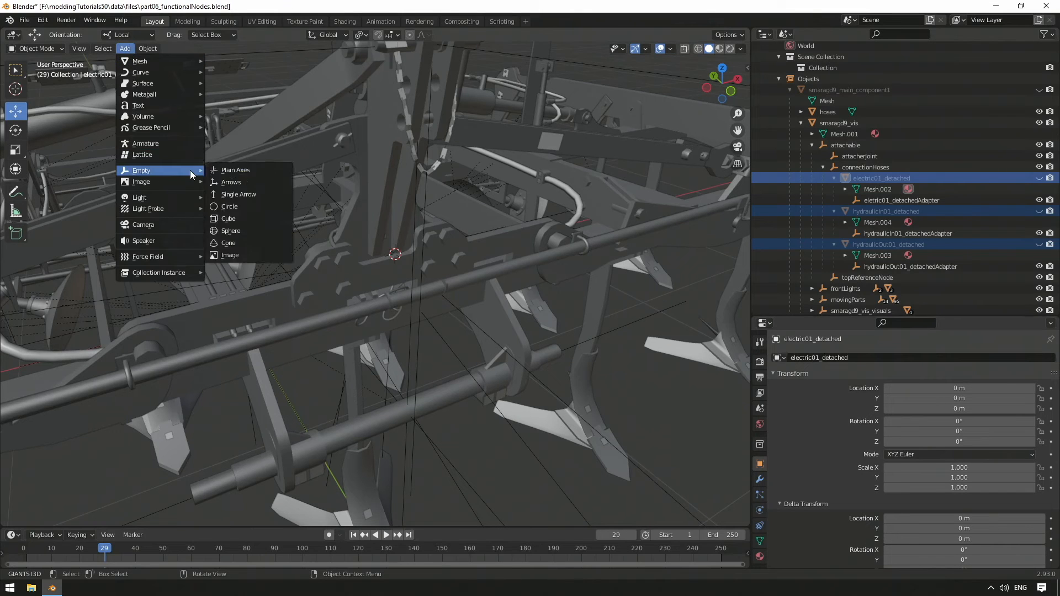
click(253, 168)
key(ctrl+c)
key(ctrl+v)
key(ctrl+v)
shift+click(831, 111)
scroll(831, 99, down, 1)
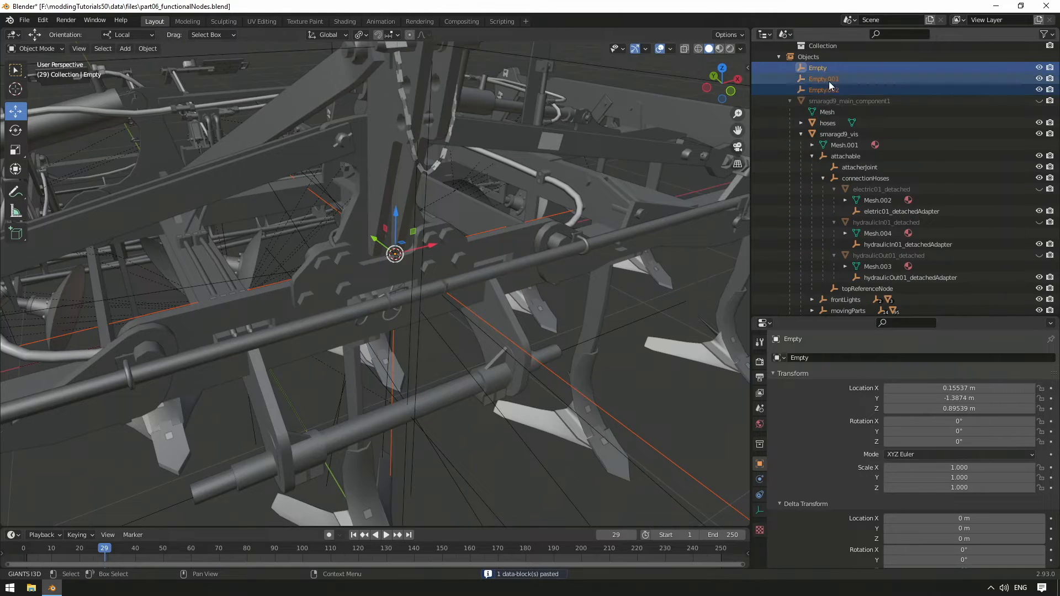
Step: Parent the three new empties to connectionHoses and rename the first one to eletric01
drag(829, 85, 870, 180)
double_click(874, 190)
text(eletric)
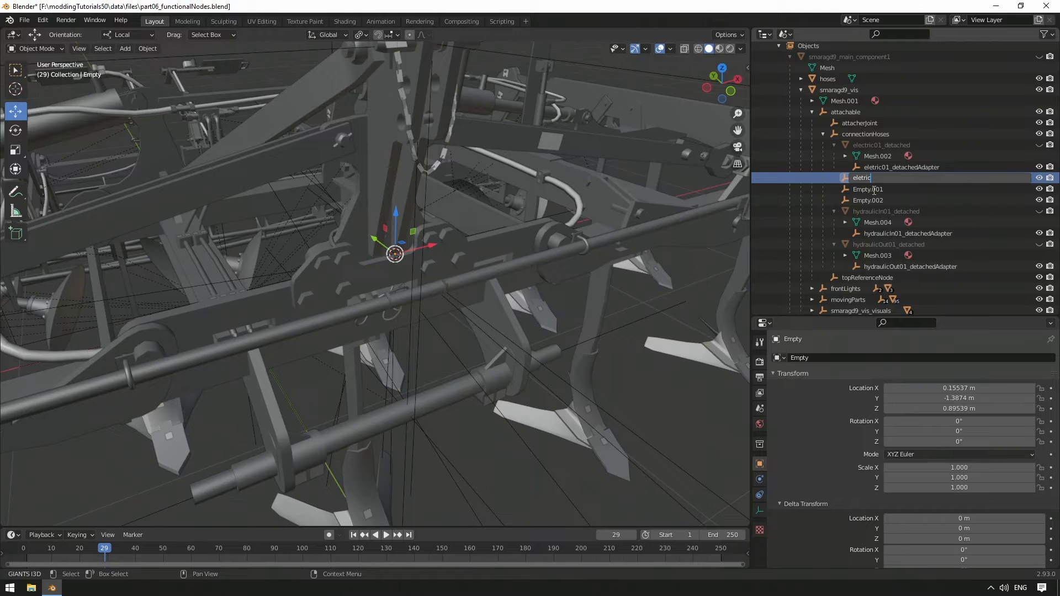
text(01)
key(Return)
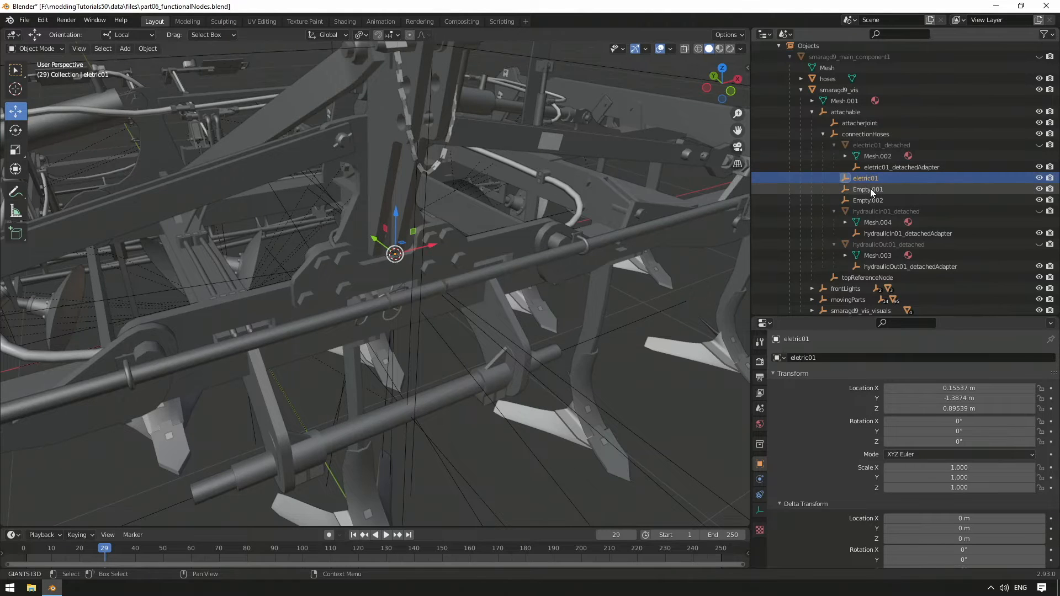
Step: Rename Empty.001 to hydraulicIn01 and Empty.002 to hydraulicOut01
double_click(871, 189)
text(hydraulicIn01)
key(Return)
double_click(869, 189)
text(hydraulicOut01)
key(Return)
Step: Snap the 3D cursor to the end of the first short pipe in the frame opening and snap hydraulicIn01 to it
scroll(342, 277, up, 6)
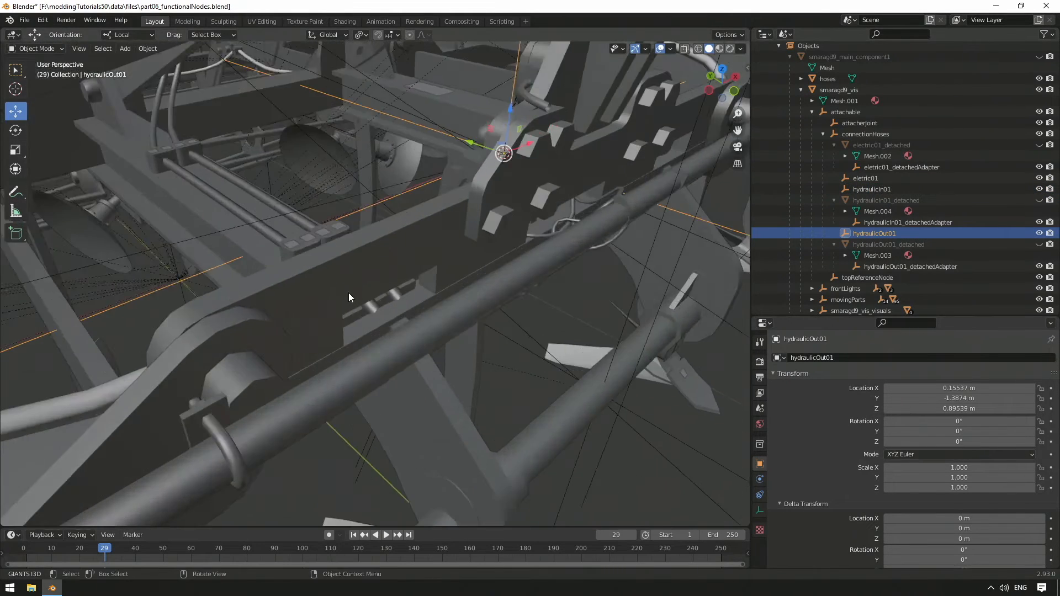
click(303, 292)
key(Tab)
click(180, 48)
mouse_move(192, 83)
click(298, 131)
key(Tab)
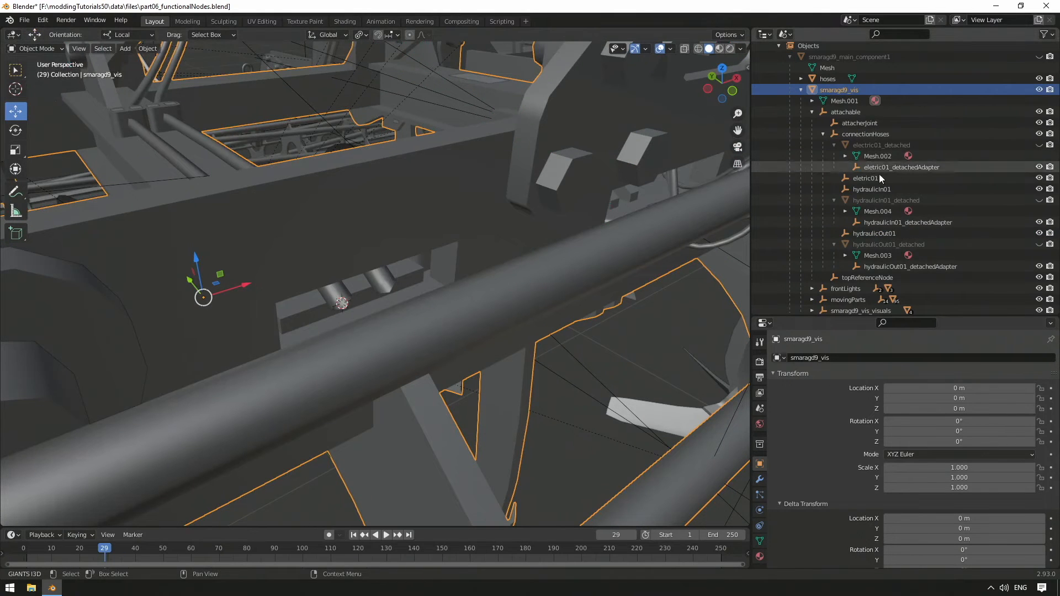
click(885, 190)
click(148, 48)
mouse_move(177, 114)
click(324, 132)
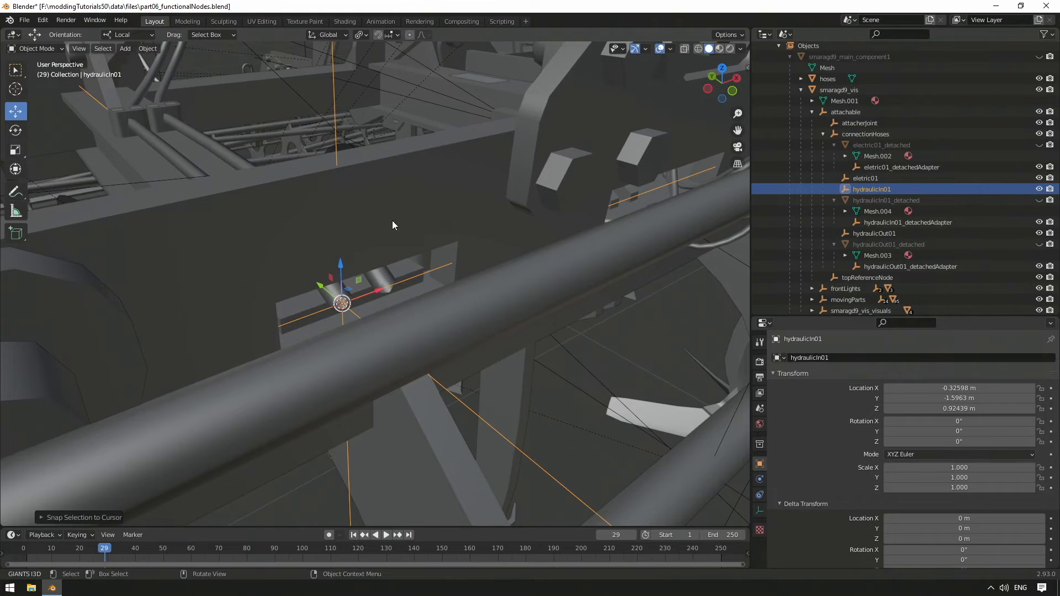
Step: Snap the 3D cursor to the end of the second pipe in the frame opening and snap hydraulicOut01 to it
click(385, 280)
key(Tab)
click(385, 280)
click(181, 48)
mouse_move(193, 82)
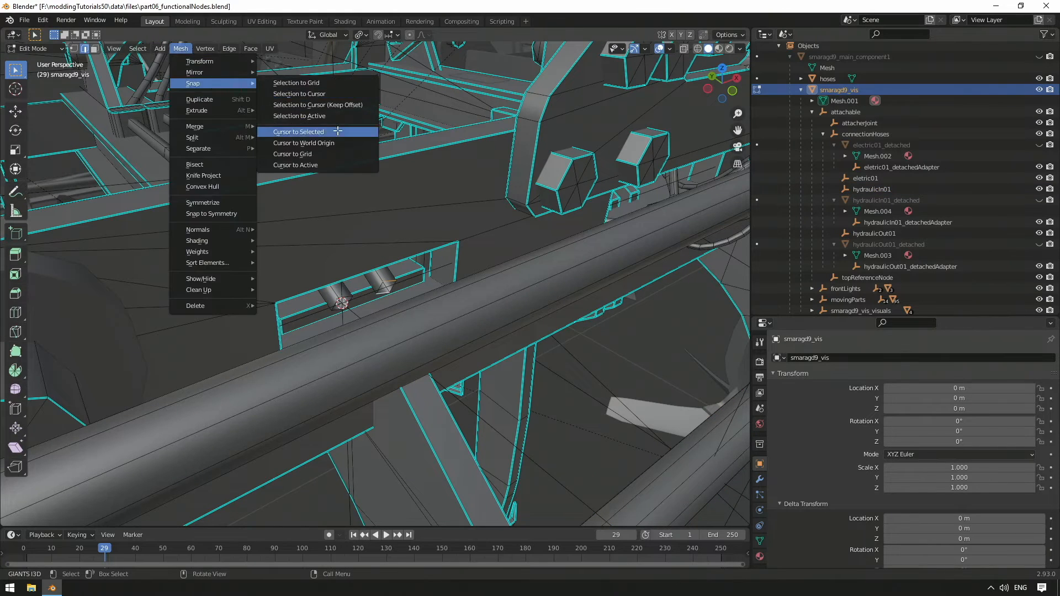
click(300, 132)
key(Tab)
click(874, 233)
click(147, 48)
mouse_move(204, 117)
click(316, 128)
Step: Snap the 3D cursor to the end of the cable above the bolted frame bracket and snap eletric01 to it
middle_drag(316, 128, 425, 277)
click(425, 277)
key(Tab)
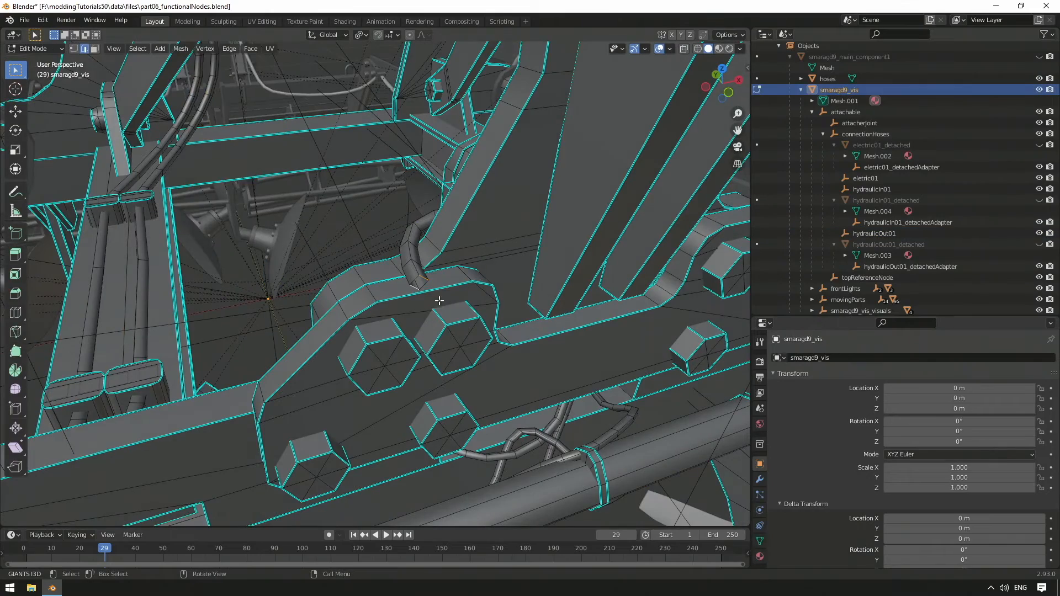
click(181, 48)
mouse_move(193, 83)
click(301, 133)
key(Tab)
click(865, 179)
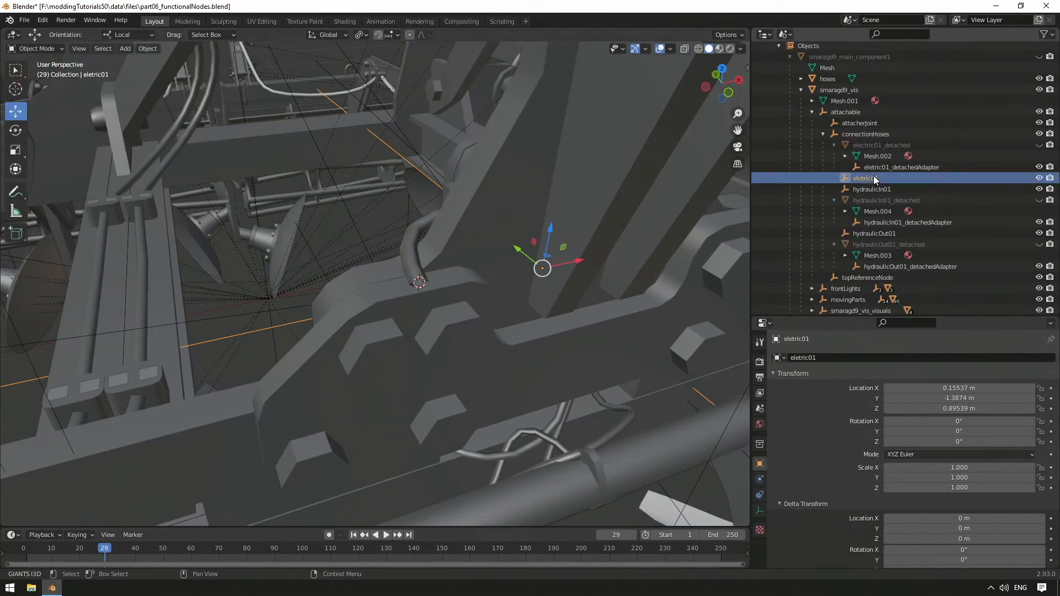
click(147, 48)
mouse_move(204, 118)
click(316, 128)
Step: Set the exporter Node Ids of the connection hose nodes, their adapters and topReferenceNode to the node names
middle_drag(316, 128, 466, 193)
key(n)
click(881, 145)
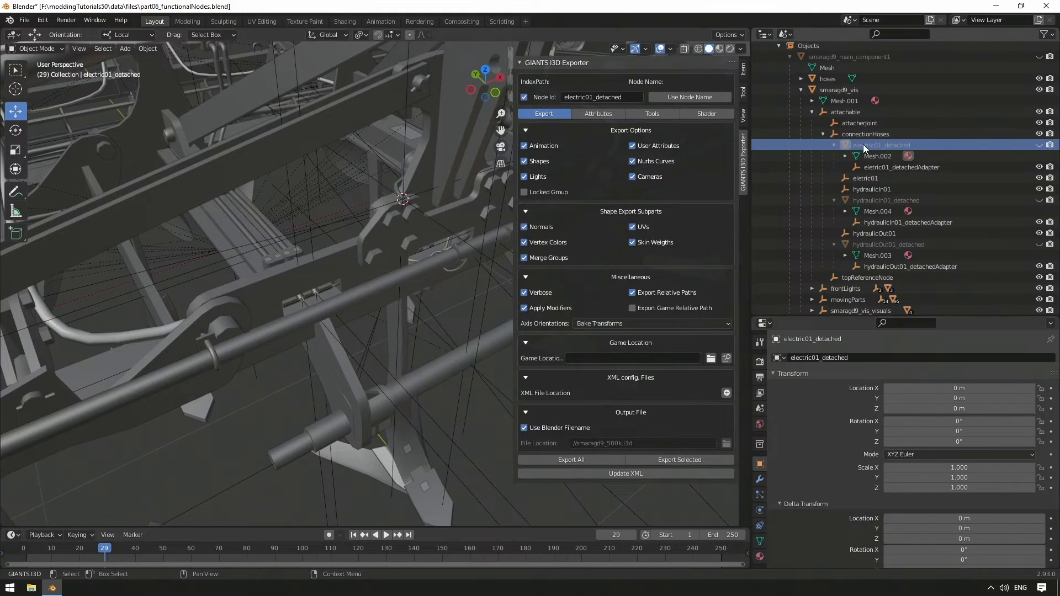
click(906, 168)
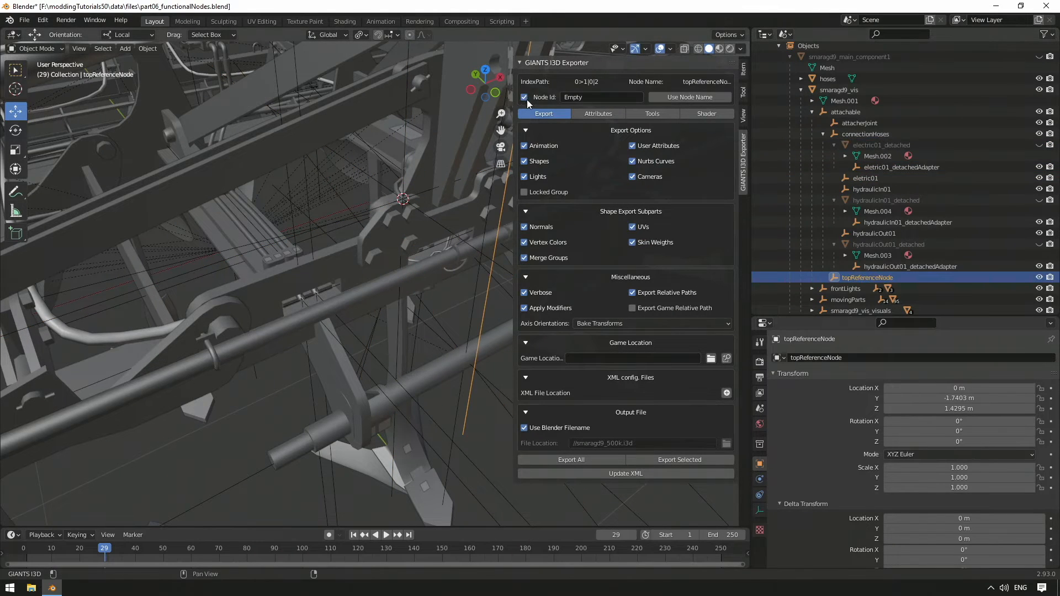
click(907, 222)
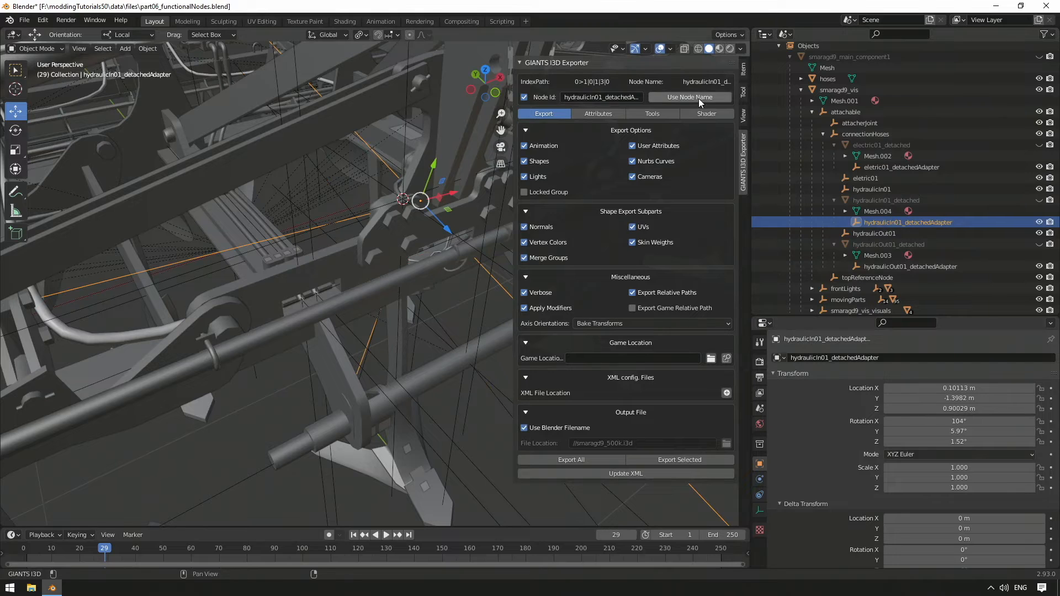
click(910, 266)
click(866, 277)
click(688, 98)
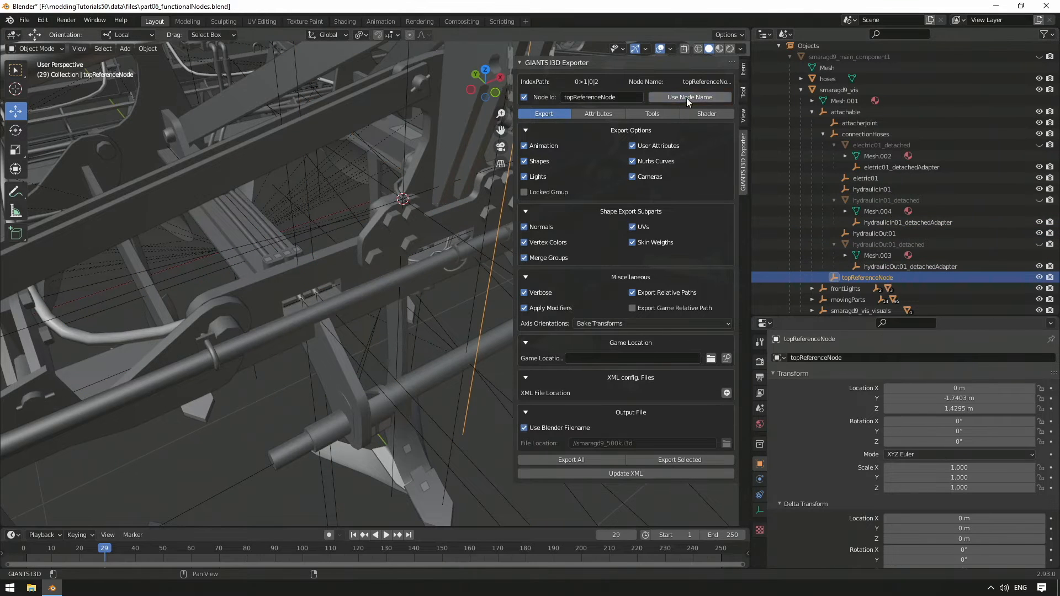
click(874, 233)
click(865, 177)
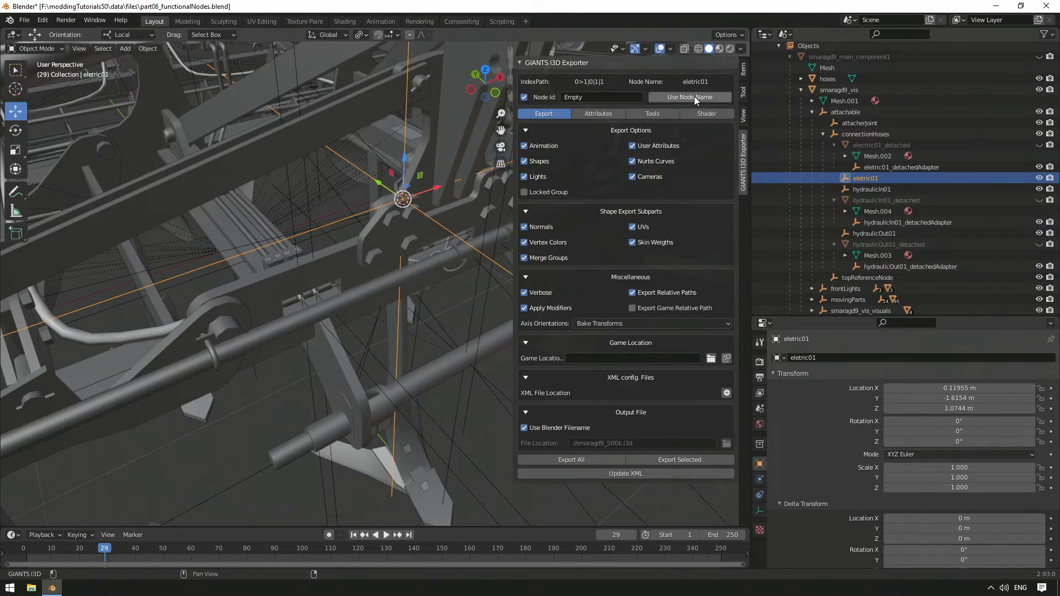
key(n)
Step: Add an empty named workAreas and parent it to smaragd9_vis
scroll(585, 236, down, 5)
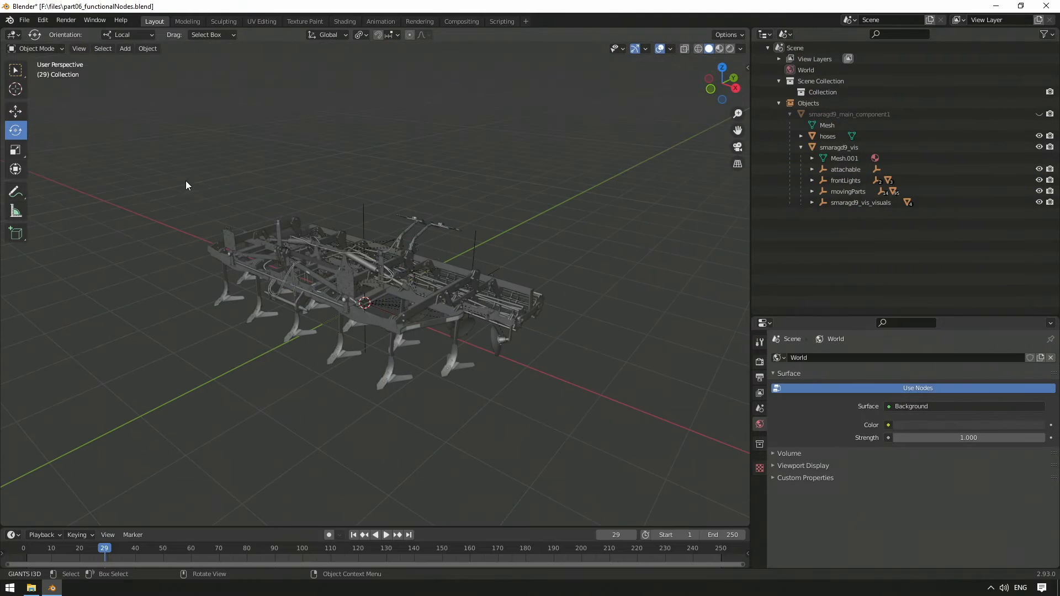
click(119, 48)
mouse_move(182, 170)
click(243, 168)
double_click(822, 113)
text(workAreas)
key(Return)
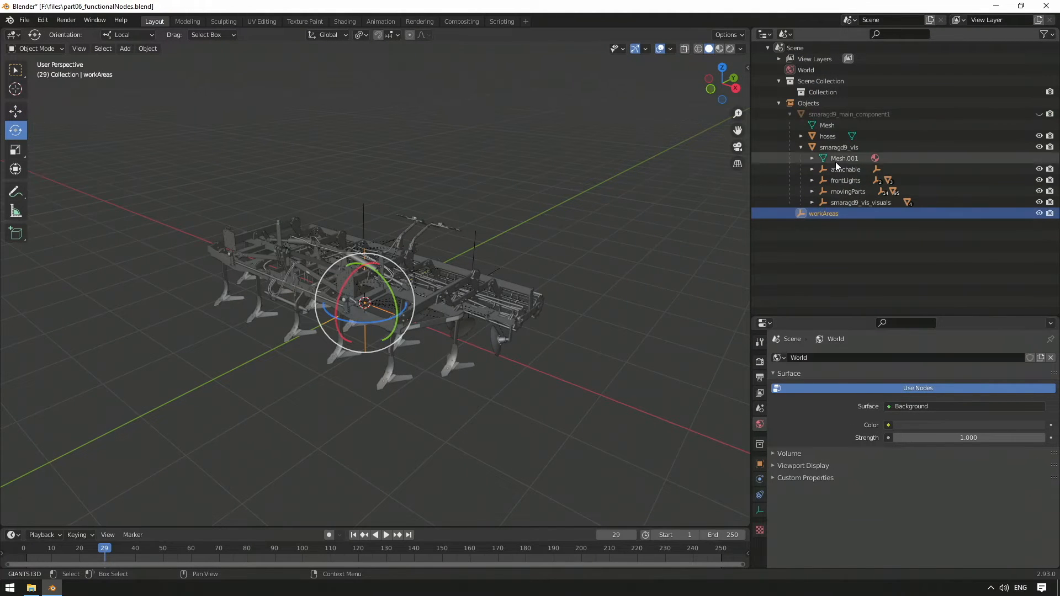
drag(836, 211, 846, 148)
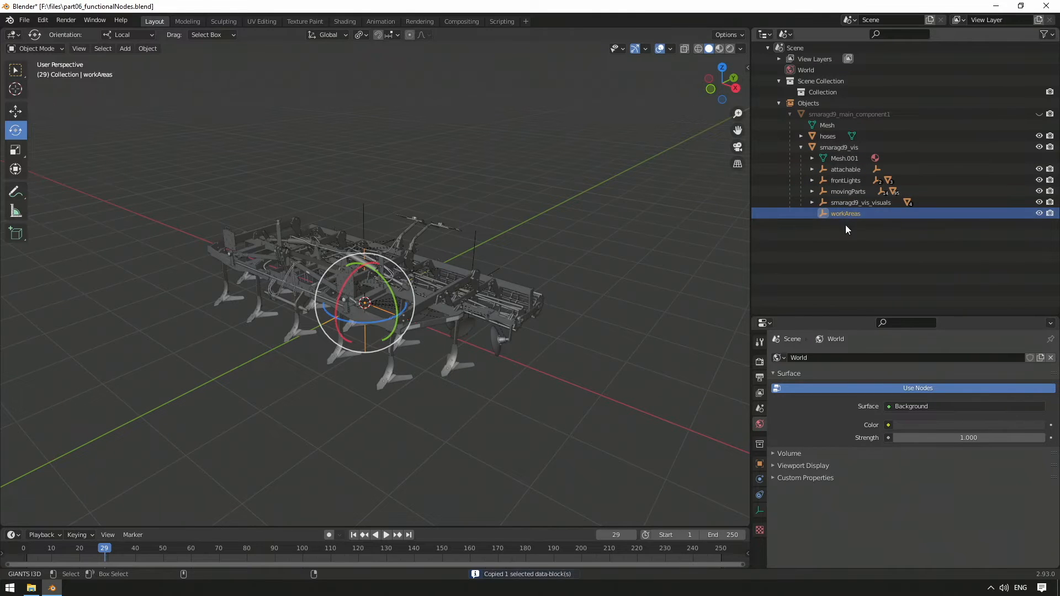
Step: Paste three copies of workAreas, parent them to the original workAreas empty and expand it
click(841, 226)
shift+click(836, 247)
drag(841, 226, 845, 214)
click(837, 216)
key(Right)
Step: Rename the three child empties to workAreaStart, workAreaWidth and workAreaHeight
double_click(847, 224)
text(workAreaStart)
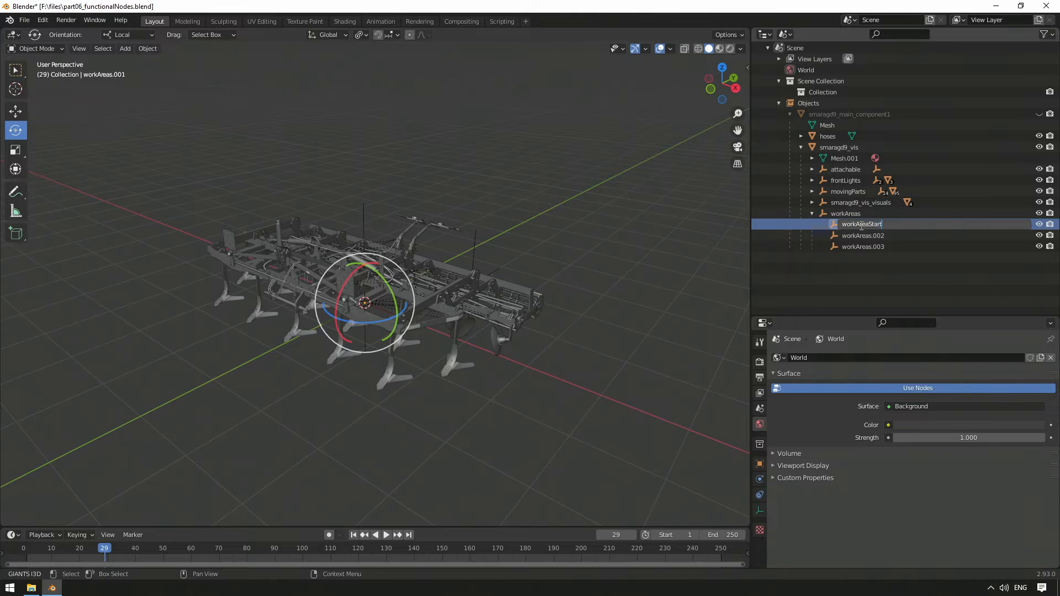
key(Return)
double_click(872, 235)
text(work)
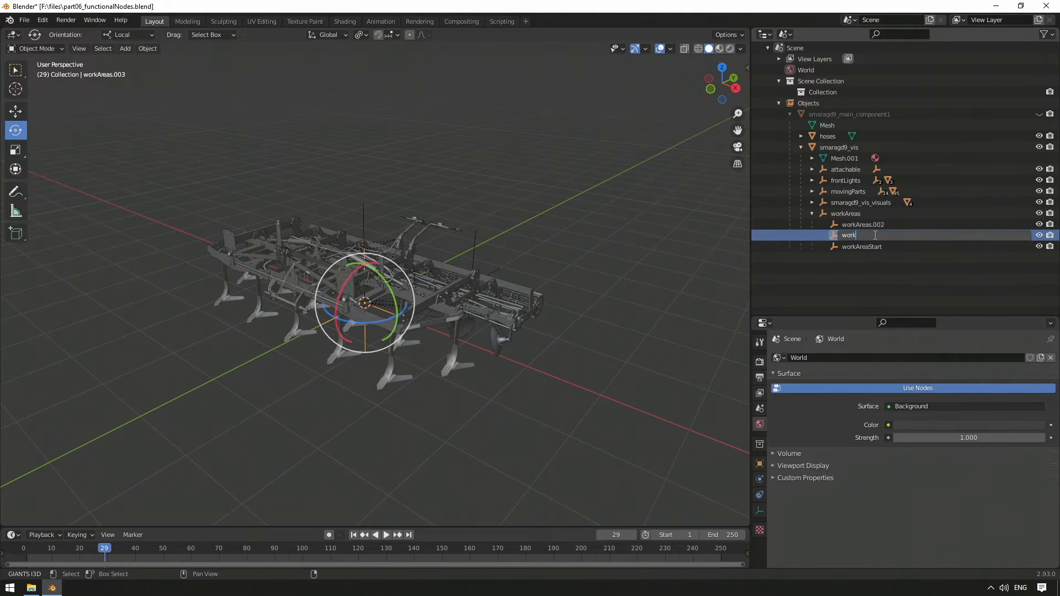
text(AreaWidth)
key(Return)
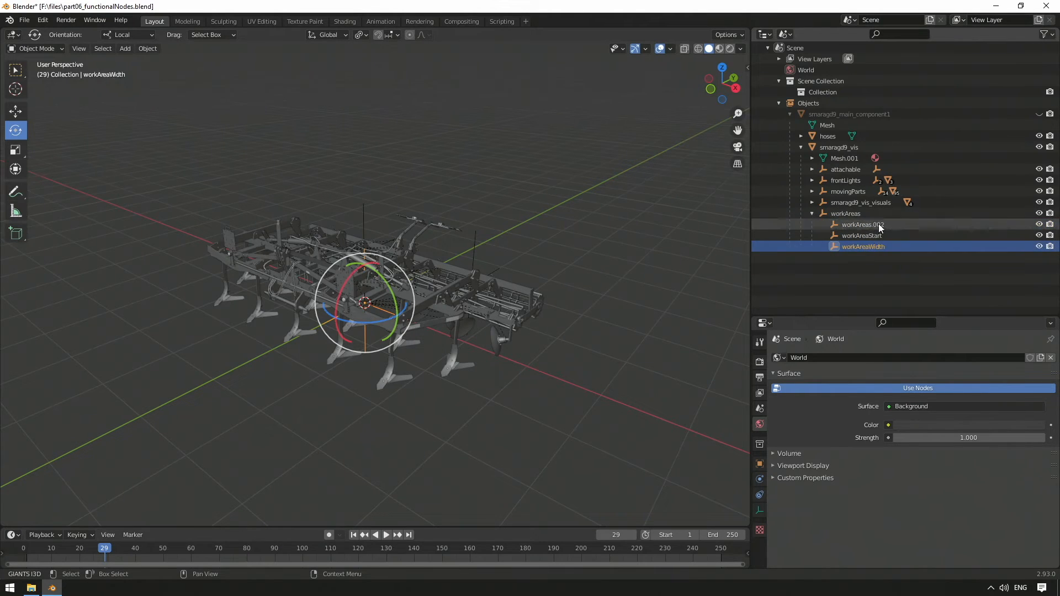
double_click(864, 224)
text(workAreaHeight)
key(Return)
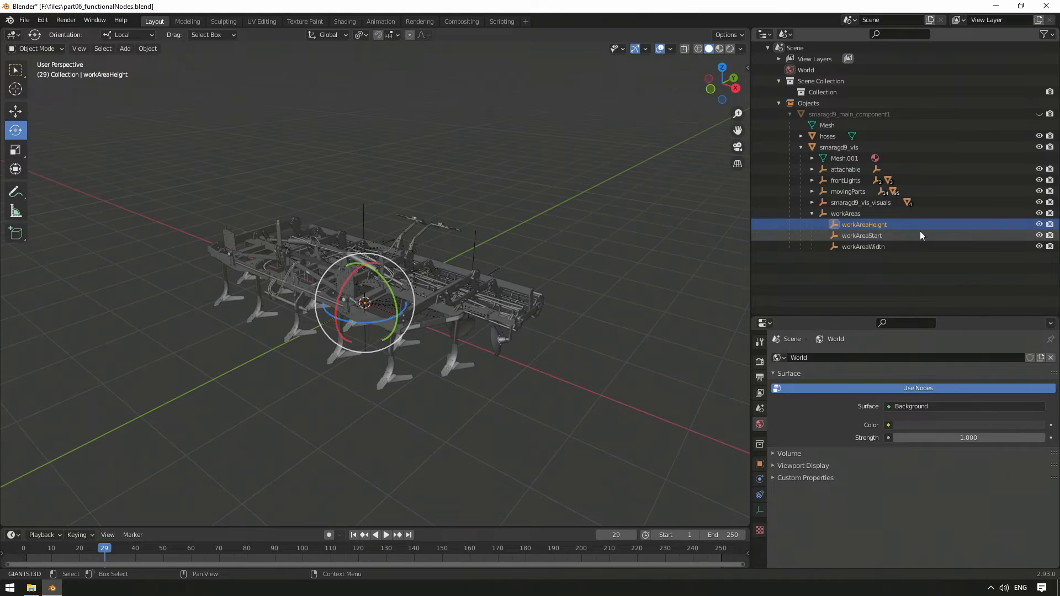
Step: Set the location of workAreaStart to X 2.5 m and Y -1.5 m
click(873, 236)
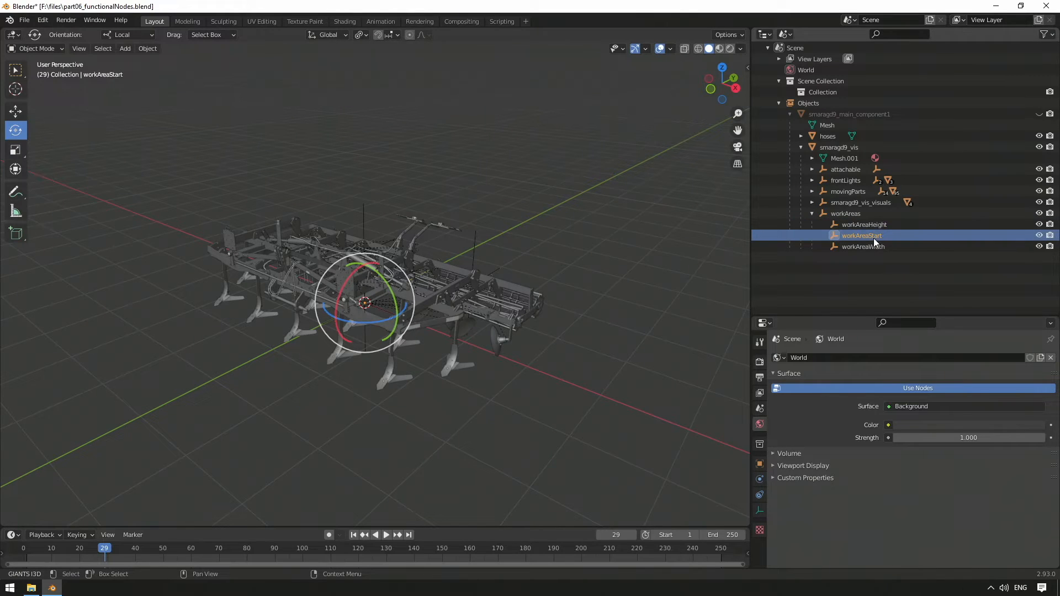
click(760, 464)
click(966, 388)
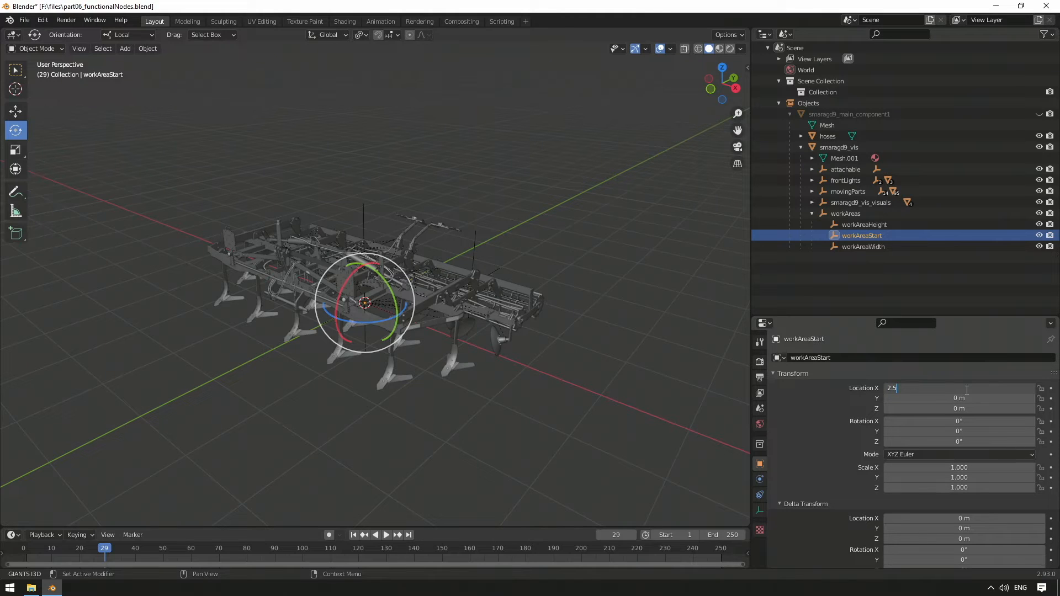
text(2.5)
key(Return)
click(968, 397)
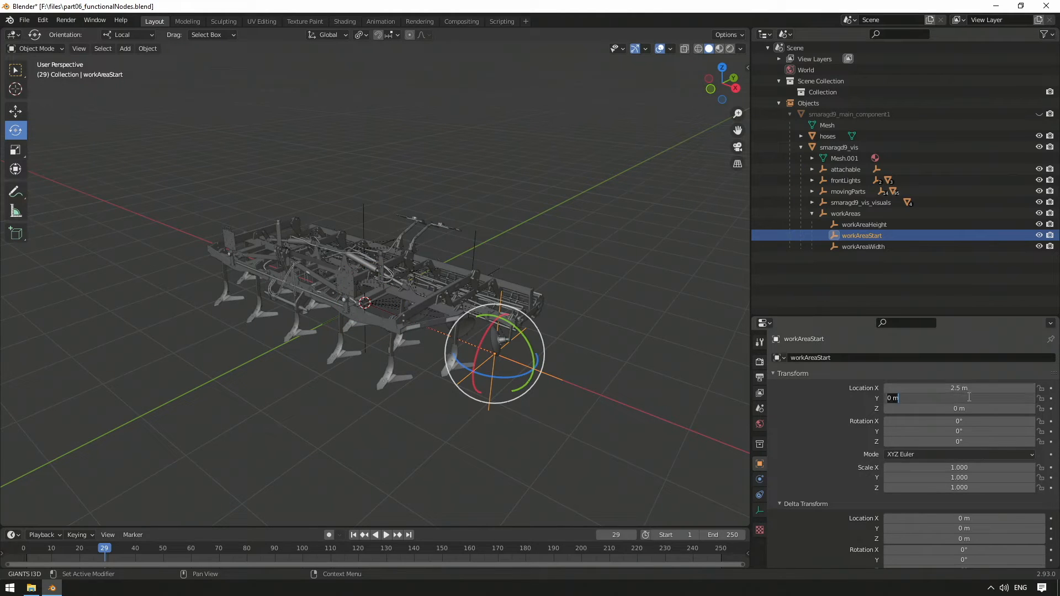
text(-1.5)
key(Return)
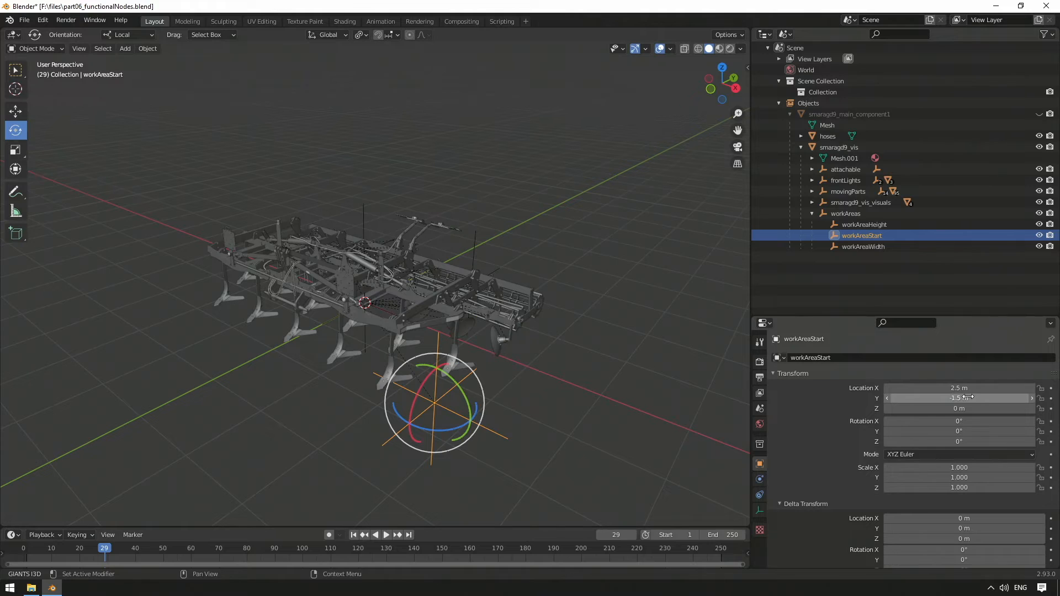
Step: Set the location of workAreaWidth to X -2.5 m and Y -1.5 m
click(881, 247)
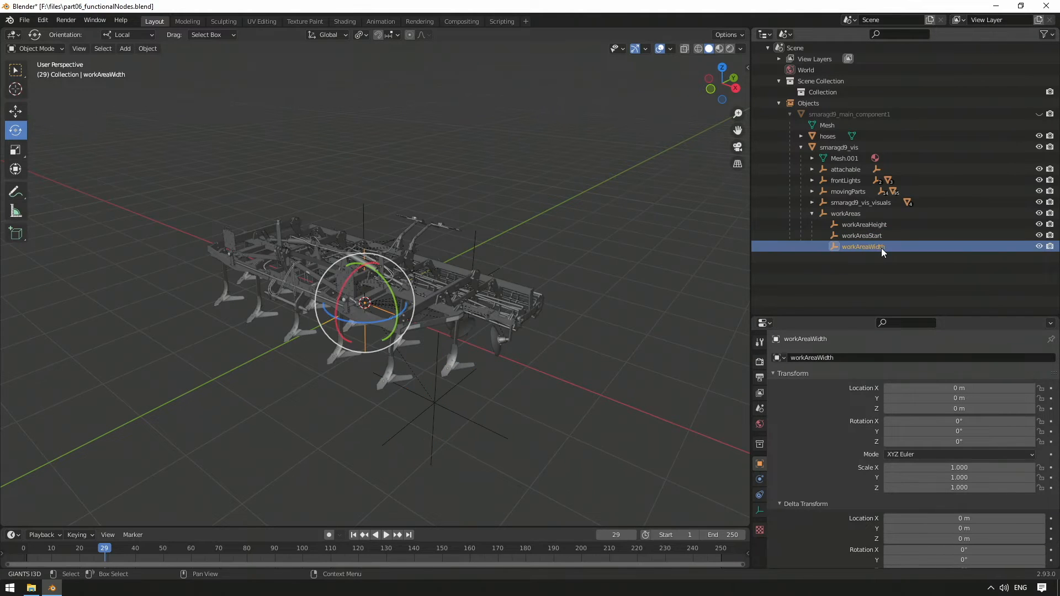
click(967, 387)
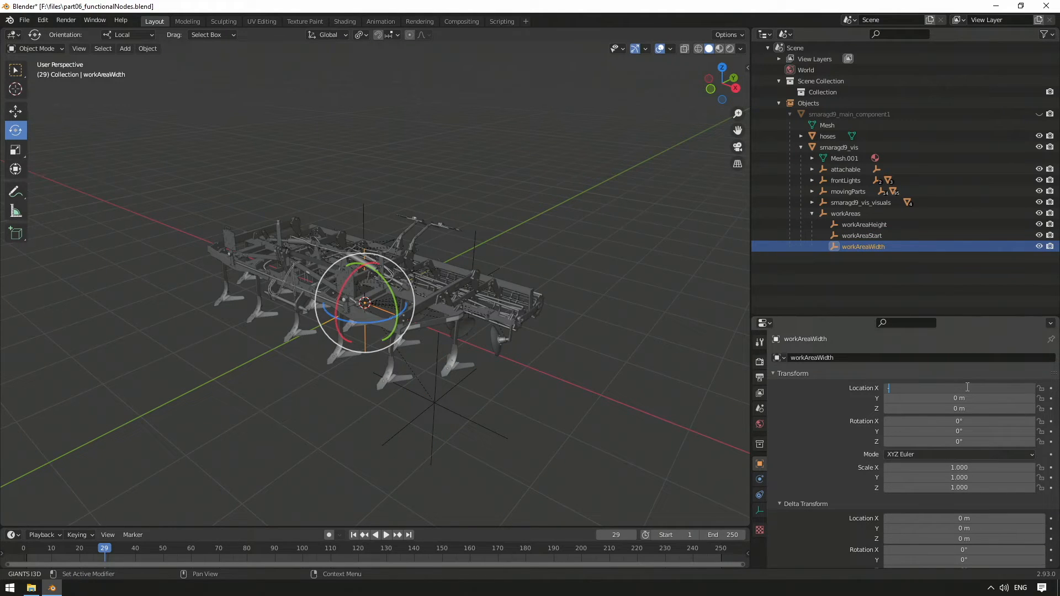
key(Tab)
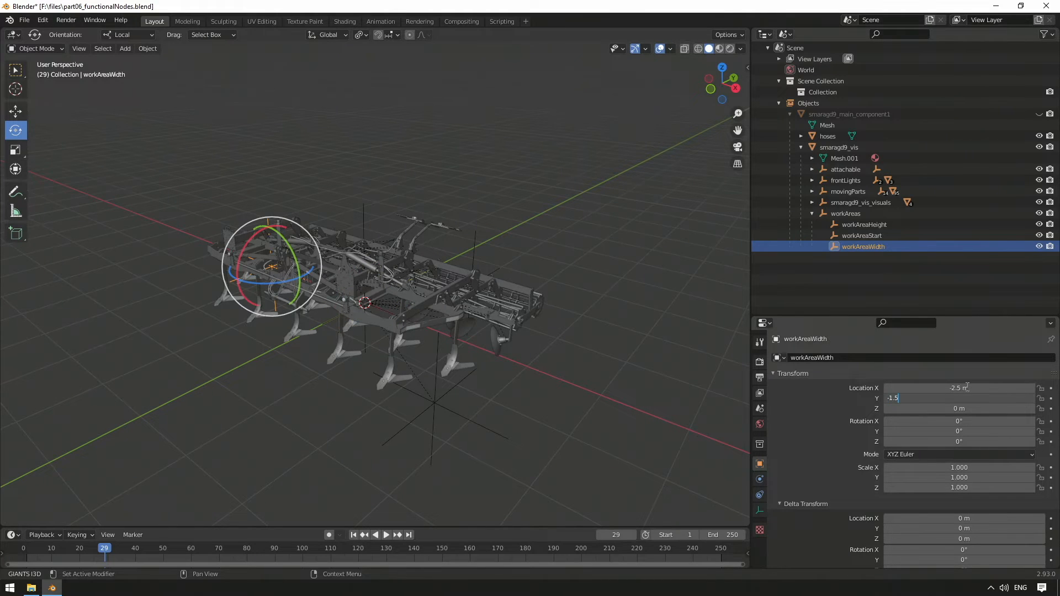
key(Return)
Step: Move workAreaHeight towards the rear roller and set its location to X 2.5 m and Y 0.5 m
click(866, 225)
middle_drag(406, 218, 309, 238)
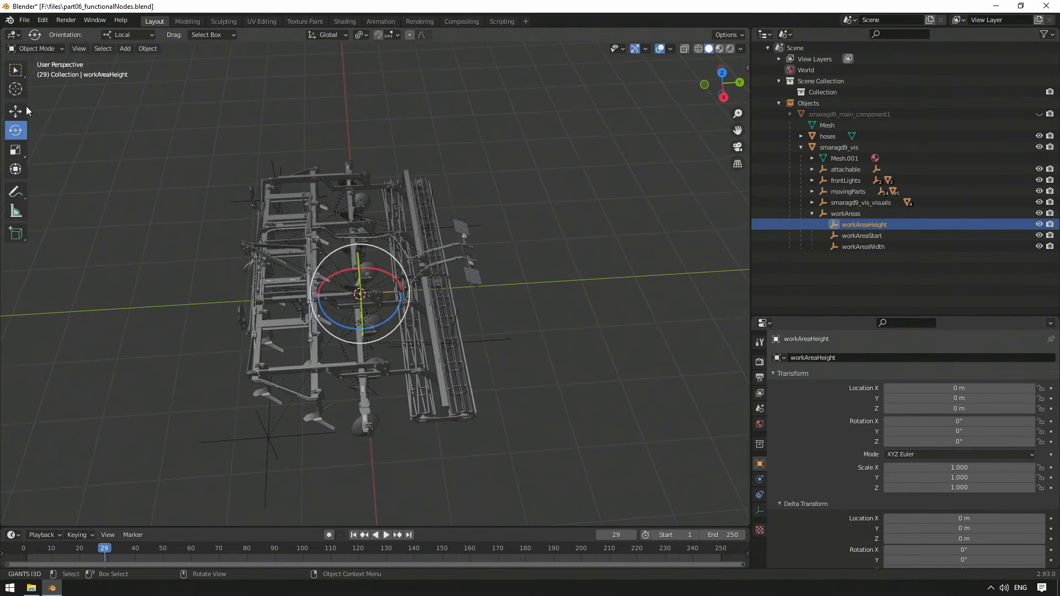
click(18, 111)
drag(399, 293, 430, 293)
click(985, 388)
text(2.5)
key(Tab)
text(0)
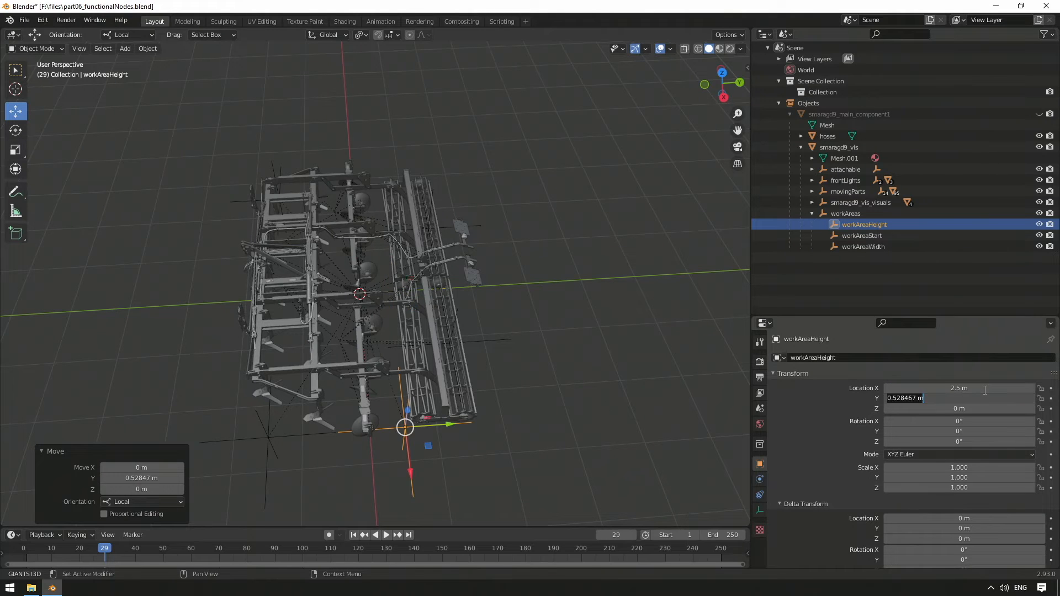
text(.5)
key(Return)
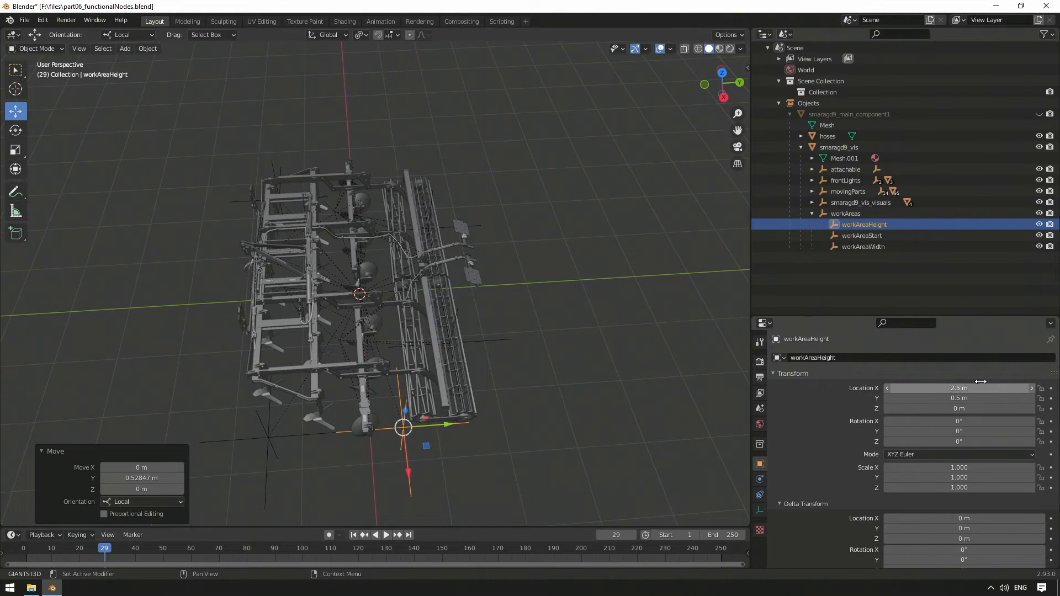
Step: Enable the exporter Node Id for workAreaHeight, workAreaStart and workAreaWidth
middle_drag(624, 309, 562, 260)
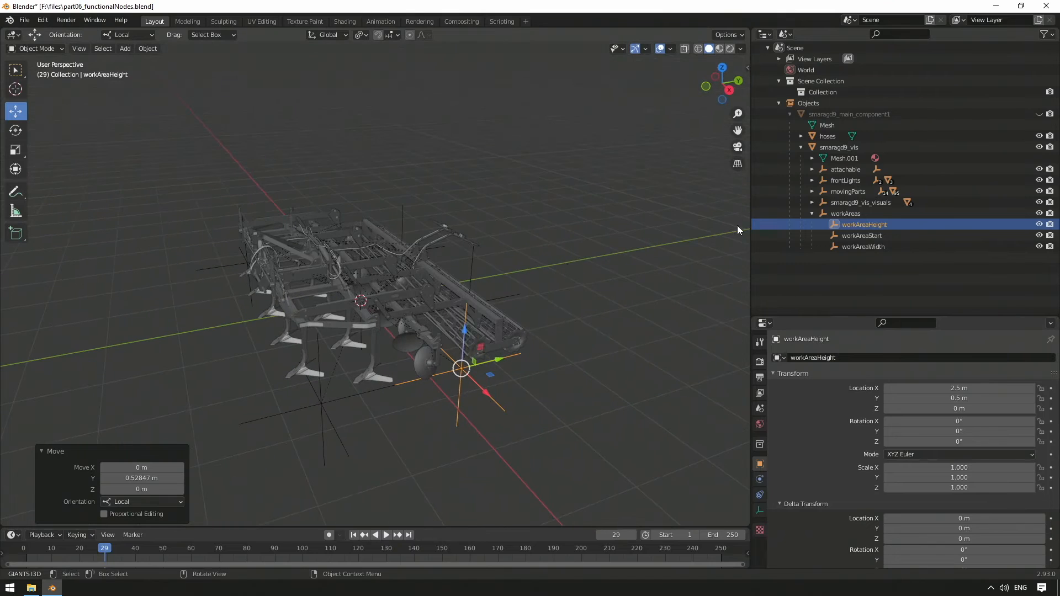
key(n)
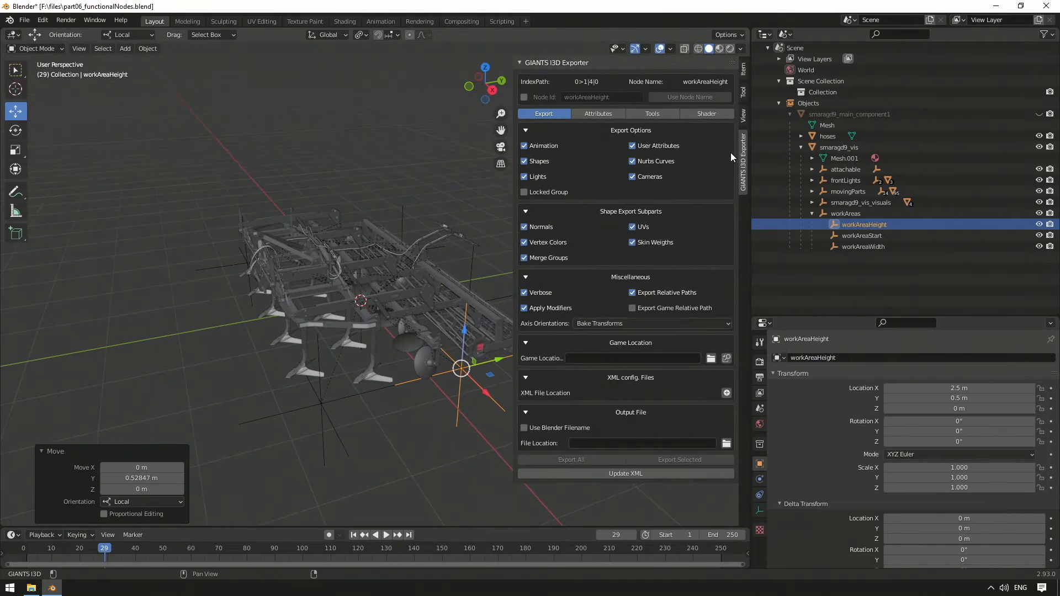
click(523, 98)
click(890, 239)
click(517, 97)
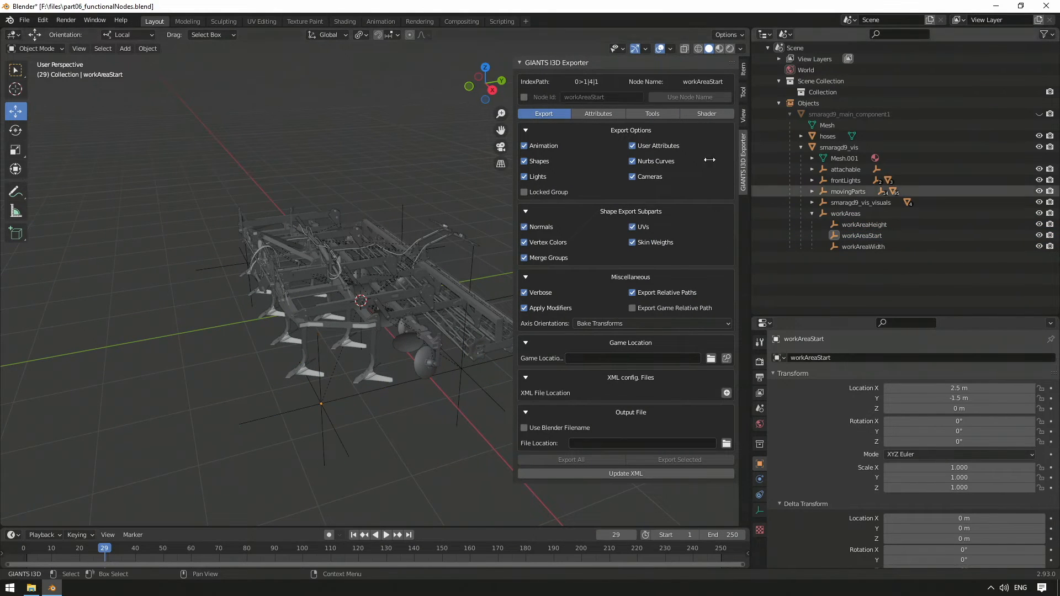
click(522, 96)
click(862, 246)
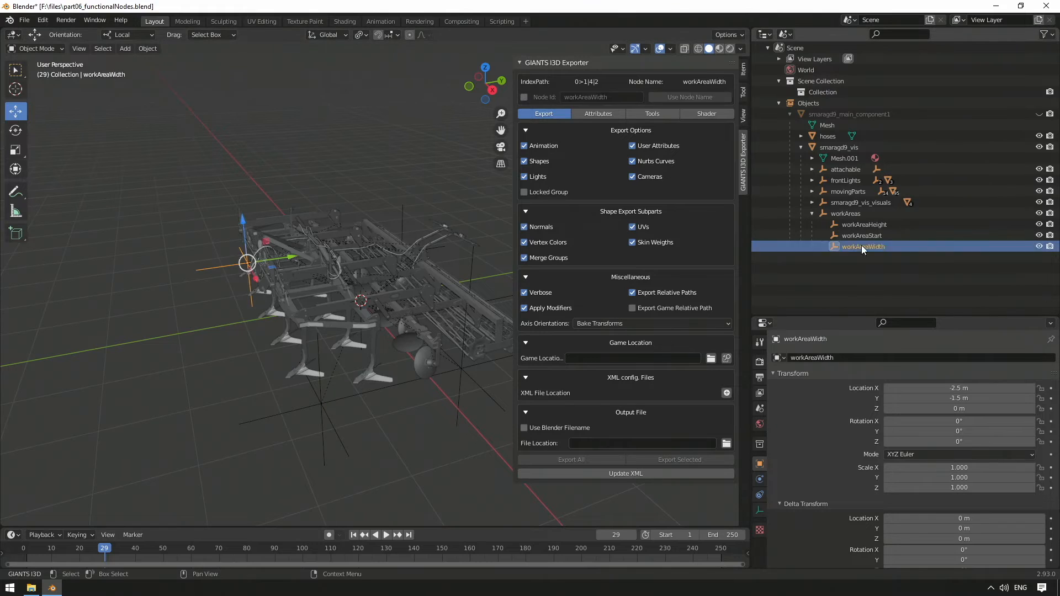
click(524, 97)
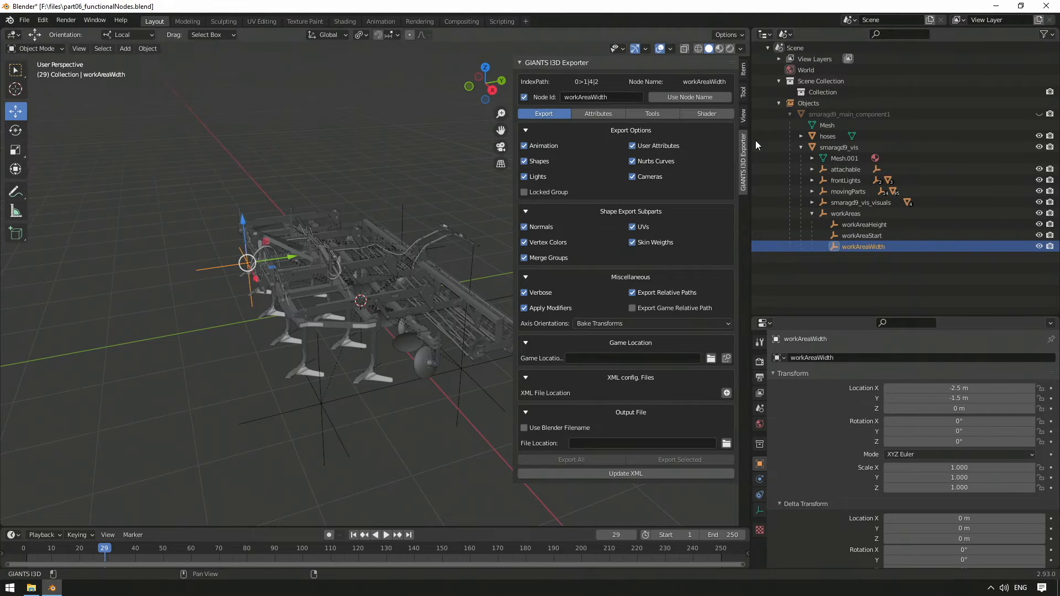
Step: Clear the selection of the work area nodes and hide the exporter sidebar in the viewport
click(841, 225)
click(856, 235)
click(859, 246)
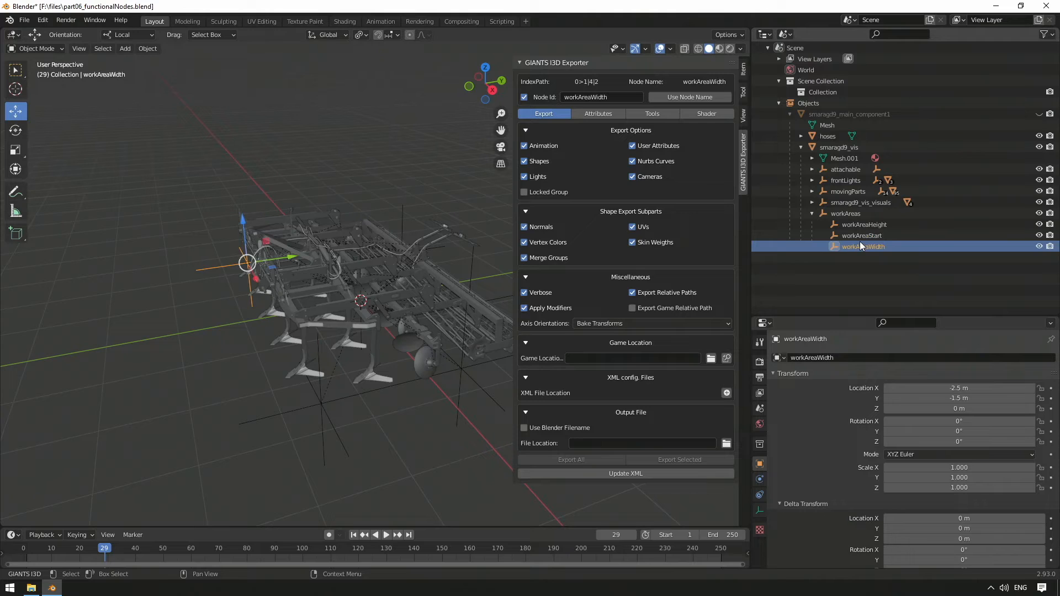
click(336, 451)
key(n)
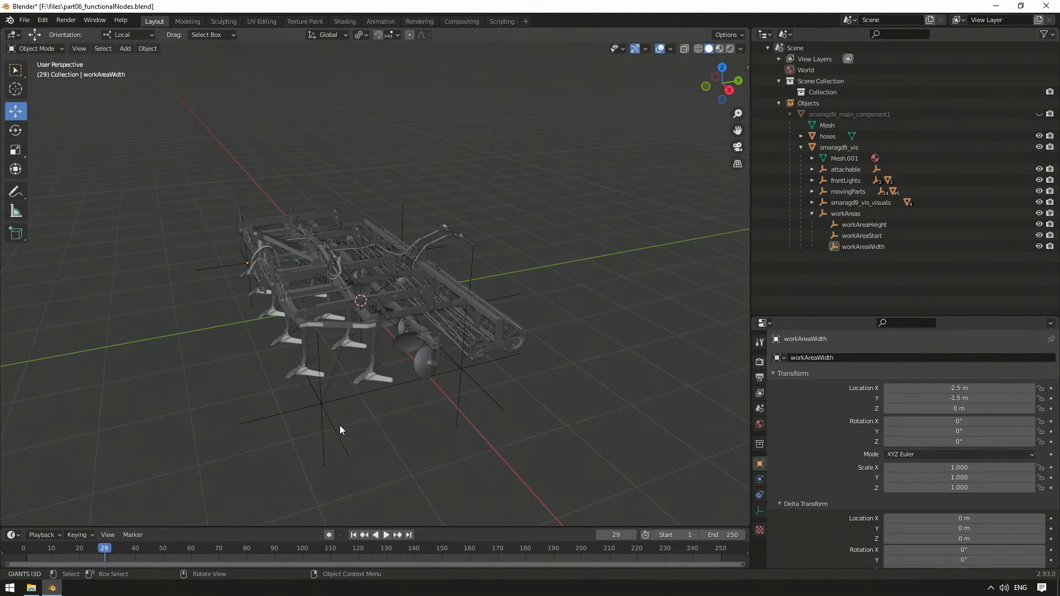
Step: Add a plain axes empty named groundReferenceNode and parent it under workAreas
click(124, 49)
mouse_move(166, 169)
click(248, 167)
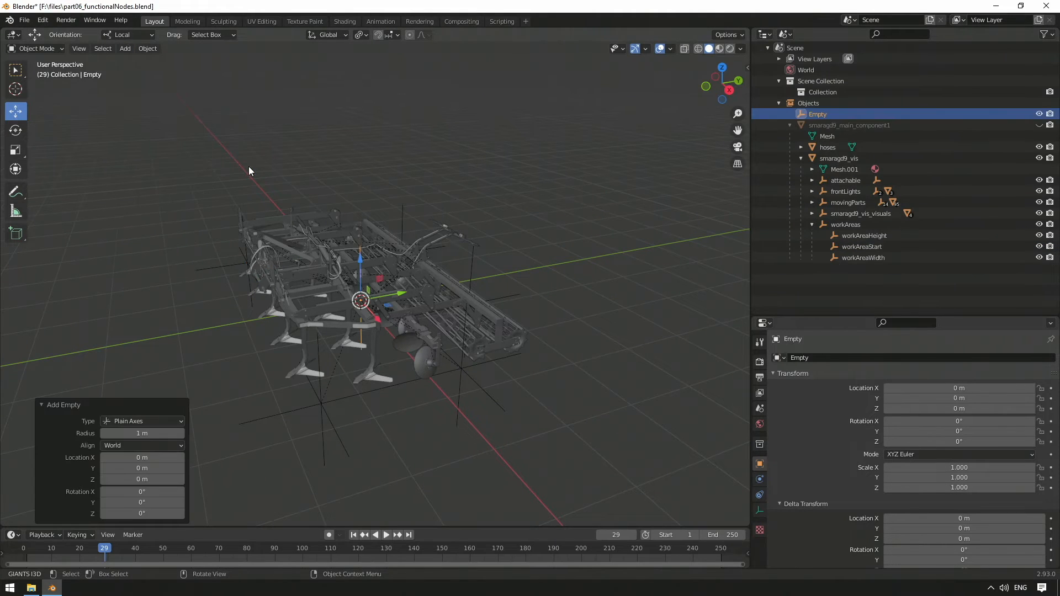
click(839, 114)
double_click(817, 114)
text(groundReferenceNode)
key(Return)
drag(821, 110, 855, 224)
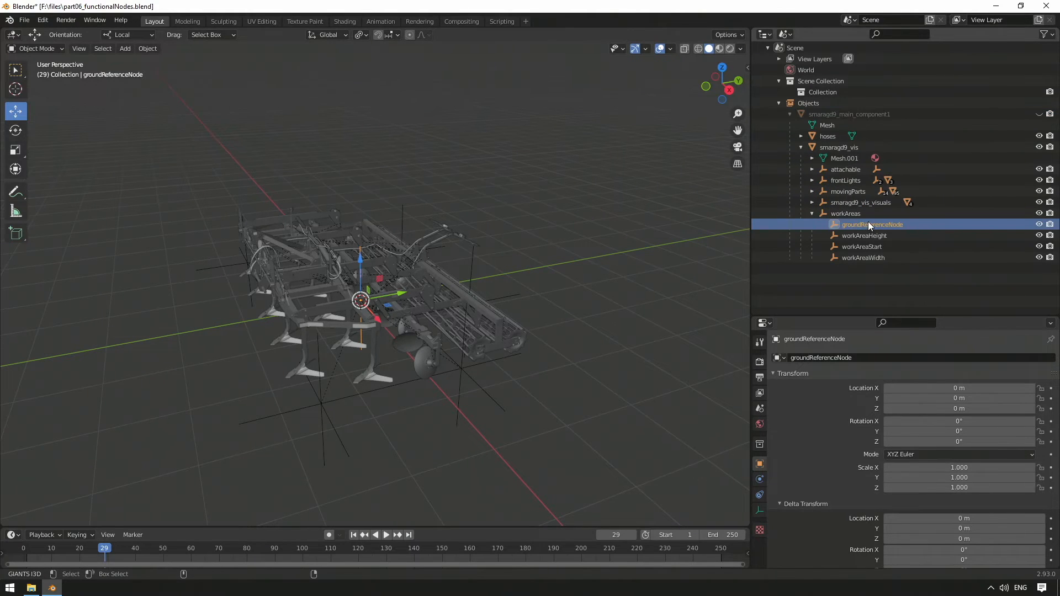
Step: Paste a copy of groundReferenceNode, rename it depthNode and parent it under workAreas
key(ctrl+v)
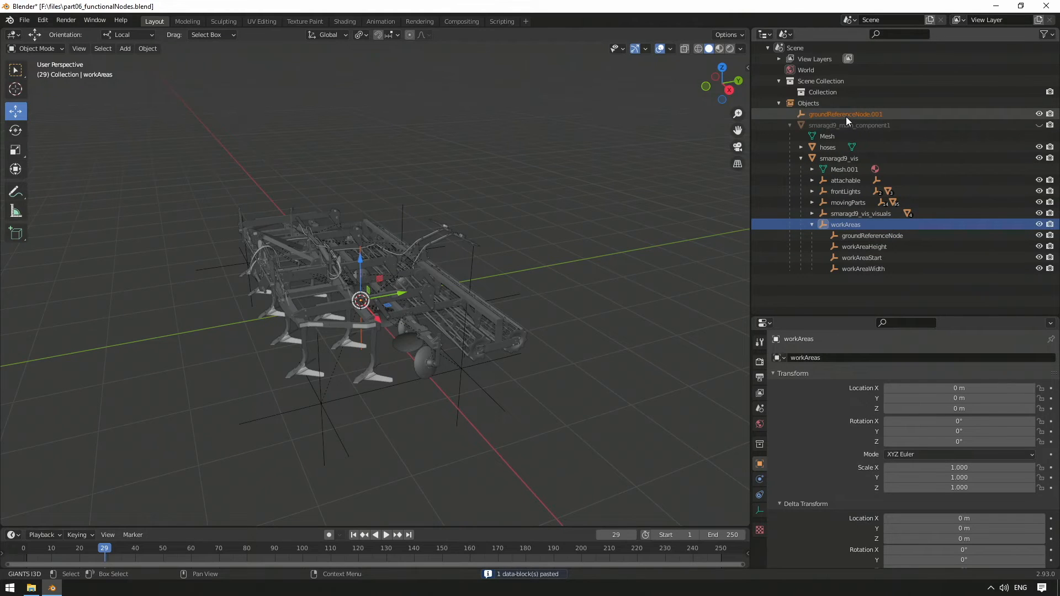
double_click(846, 115)
text(depth)
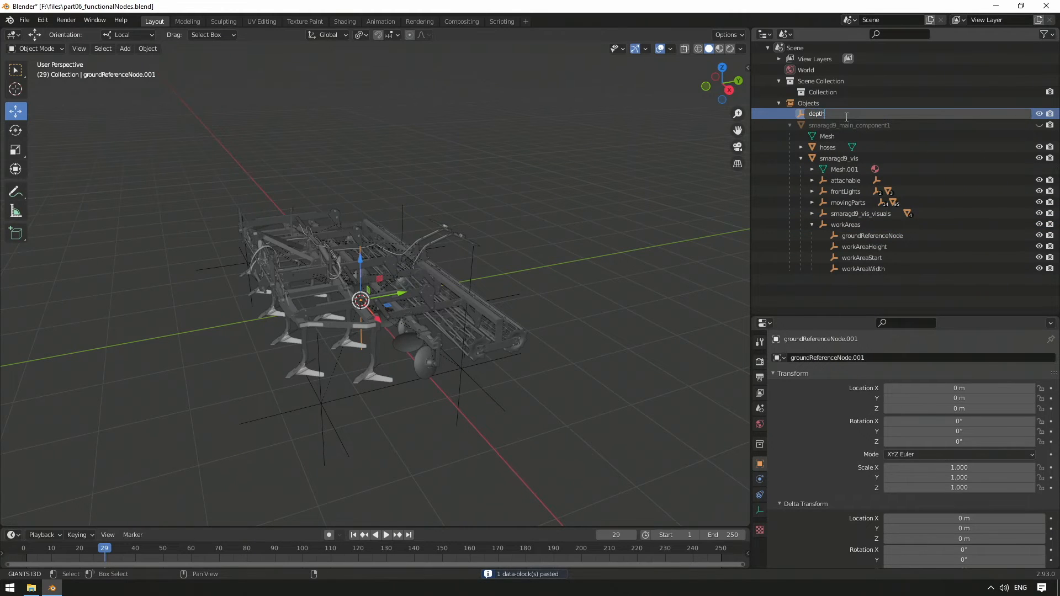
text(Node)
key(Return)
drag(821, 116, 856, 230)
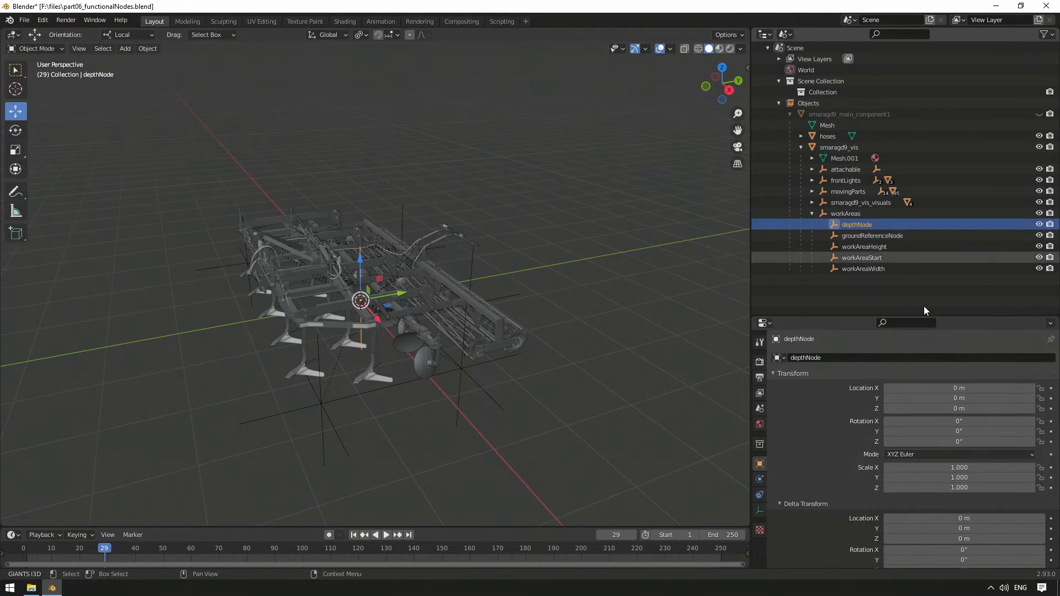
Step: Move depthNode forward along its Y axis and set its Y location to -0.5 m
drag(388, 300, 354, 307)
click(970, 397)
key(BackSpace)
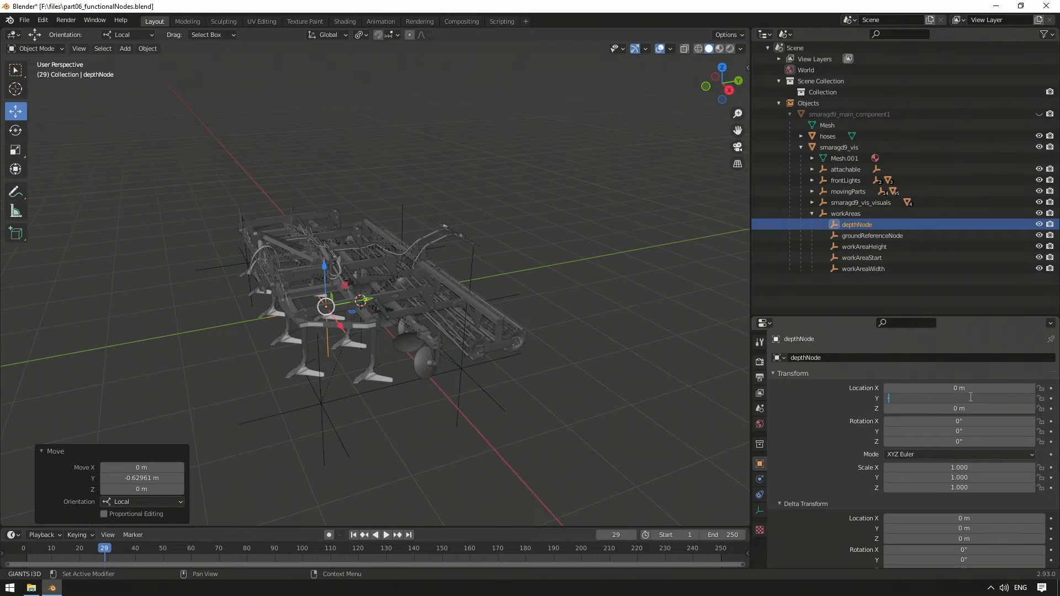
text(-0.5)
key(Return)
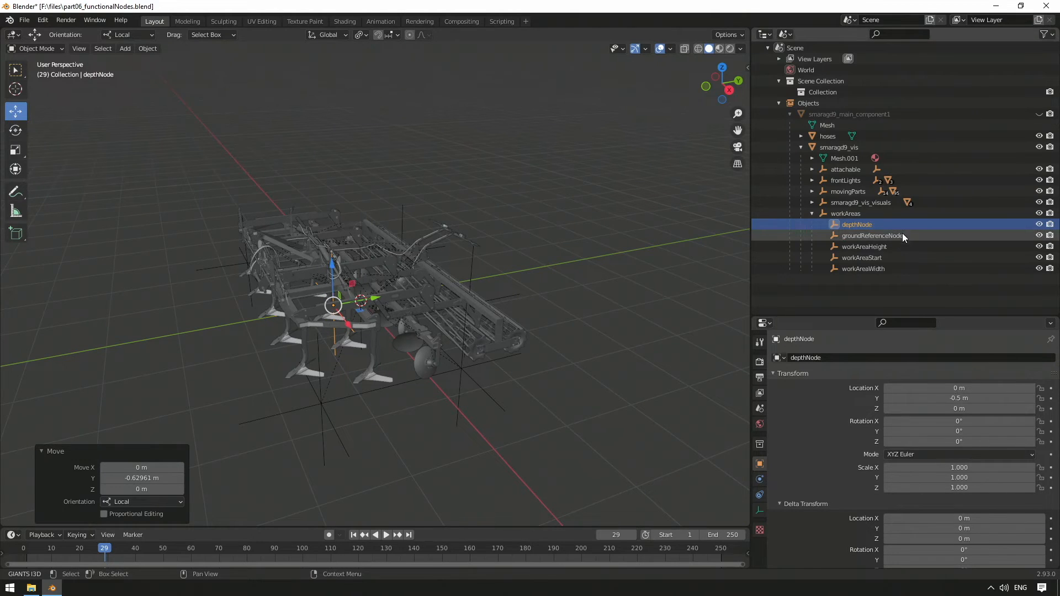
Step: Move groundReferenceNode forward and set its Y location to -0.5 m
click(904, 236)
click(961, 397)
drag(393, 294, 375, 297)
click(948, 398)
key(BackSpace)
key(Return)
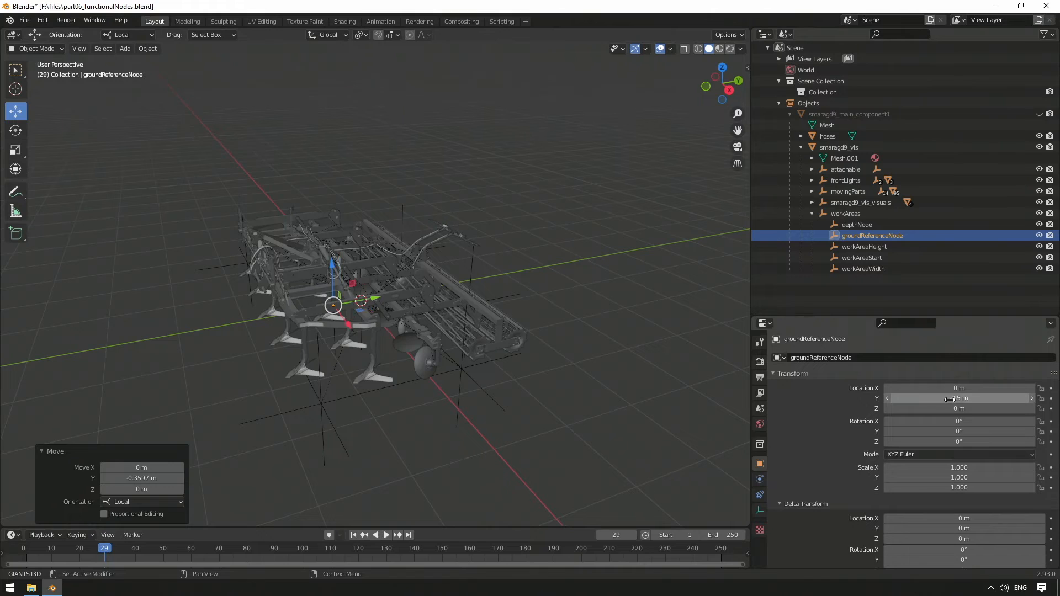
Step: Add a plain axes empty, parent it under smaragd9_vis and rename it ai
middle_drag(597, 314, 565, 304)
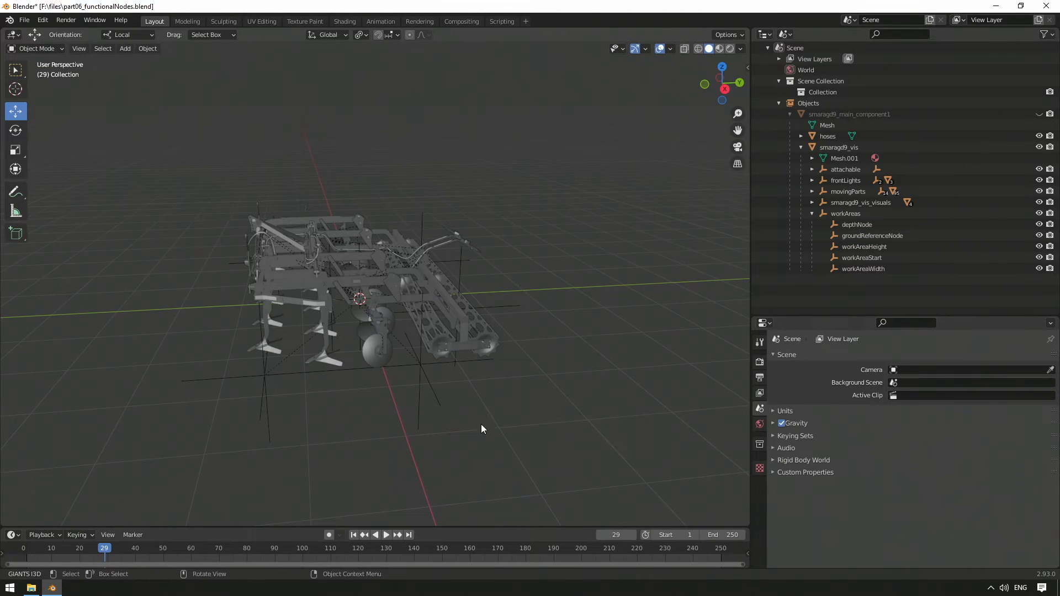
click(121, 49)
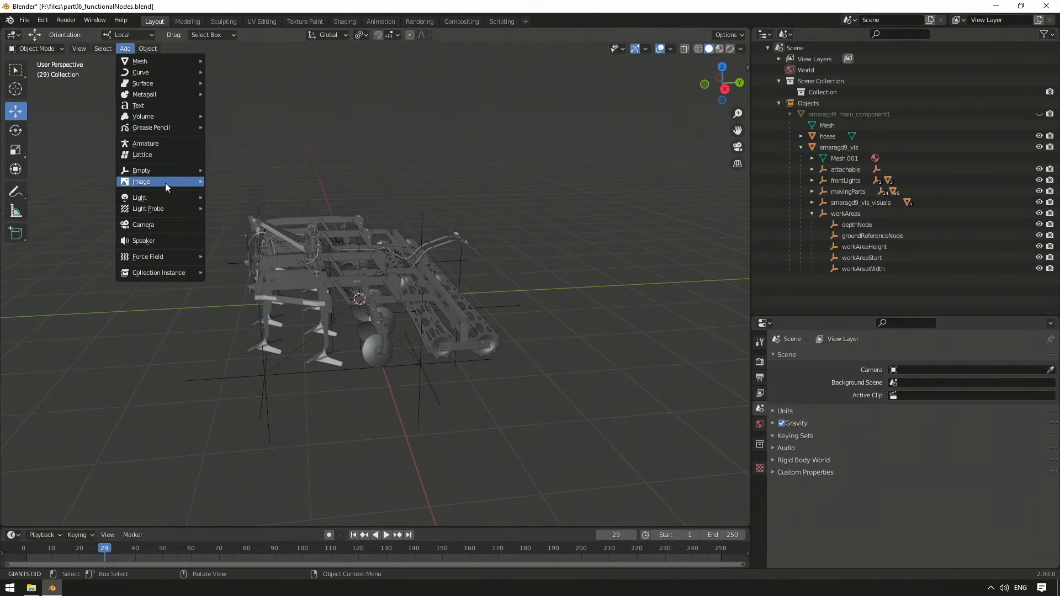
mouse_move(168, 174)
click(261, 168)
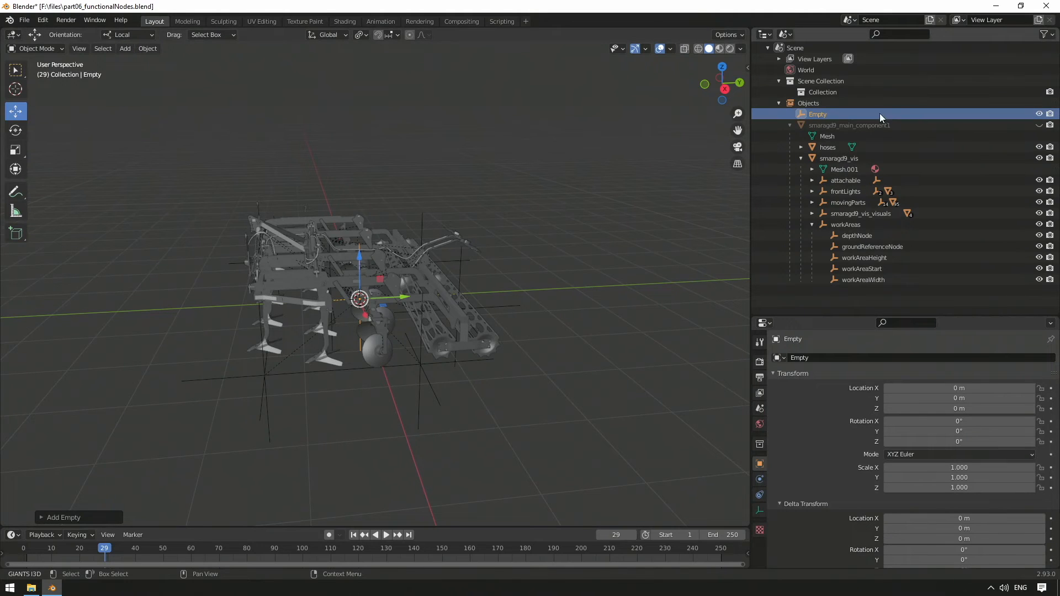
drag(814, 115, 849, 159)
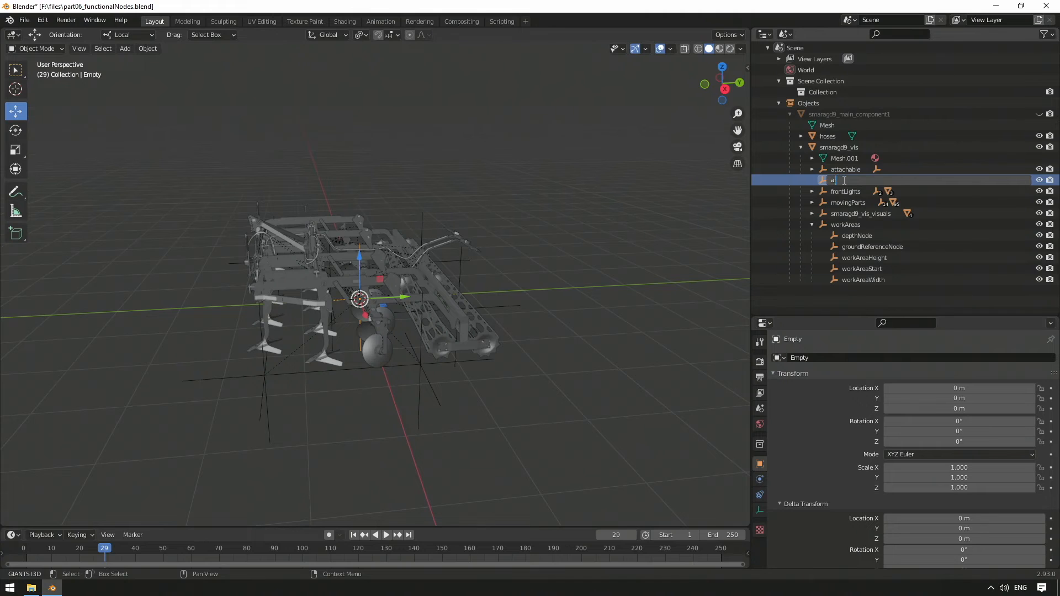
key(Return)
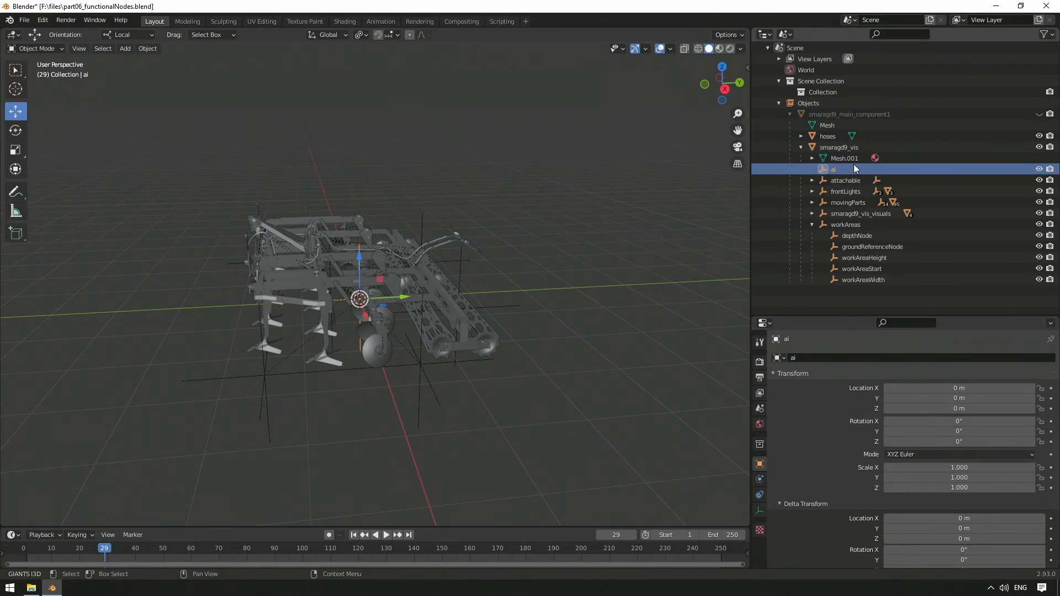
Step: Duplicate workAreaHeight, workAreaStart and workAreaWidth and parent the copies under the ai node
click(859, 258)
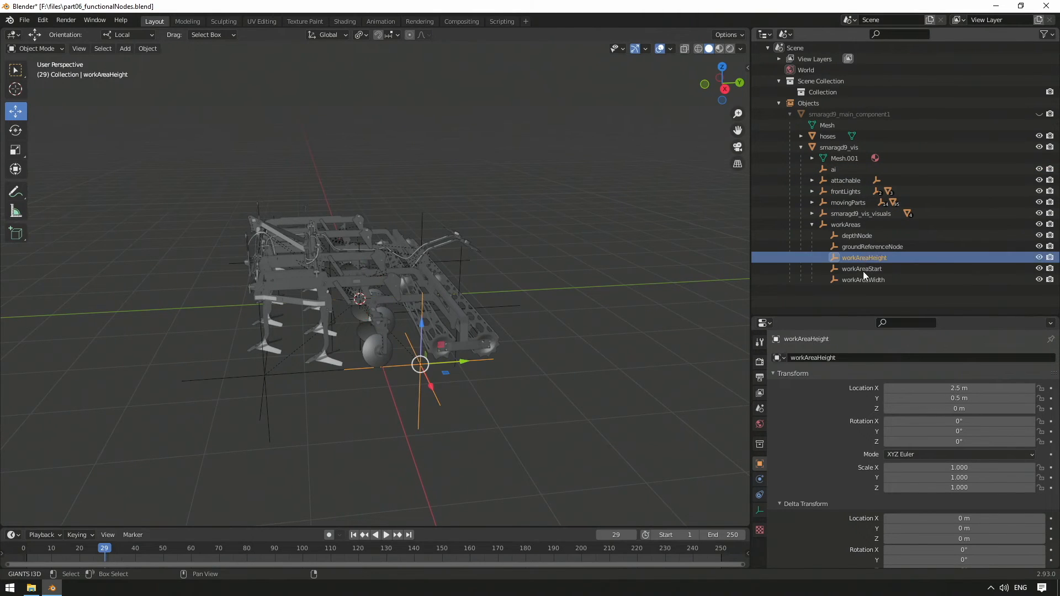
shift+click(864, 278)
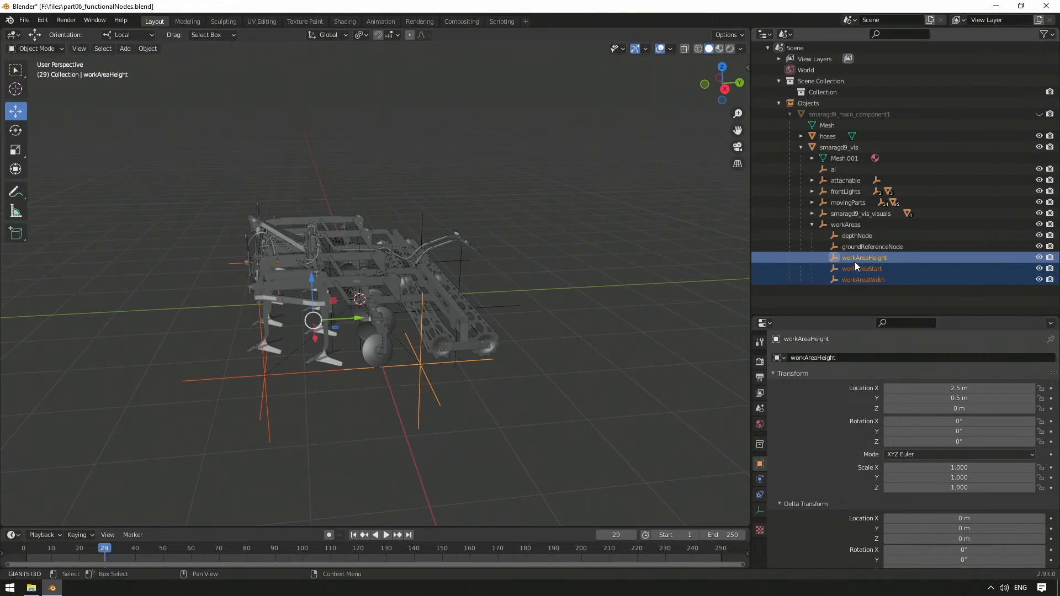
mouse_move(856, 259)
mouse_down()
mouse_move(825, 164)
mouse_move(863, 255)
mouse_up()
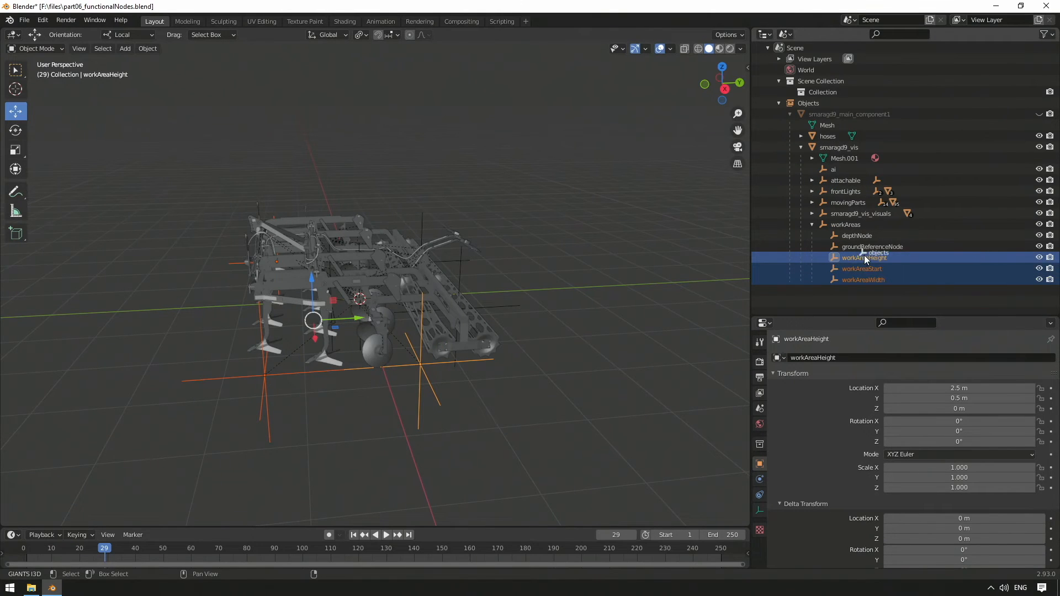
key(ctrl+c)
key(ctrl+v)
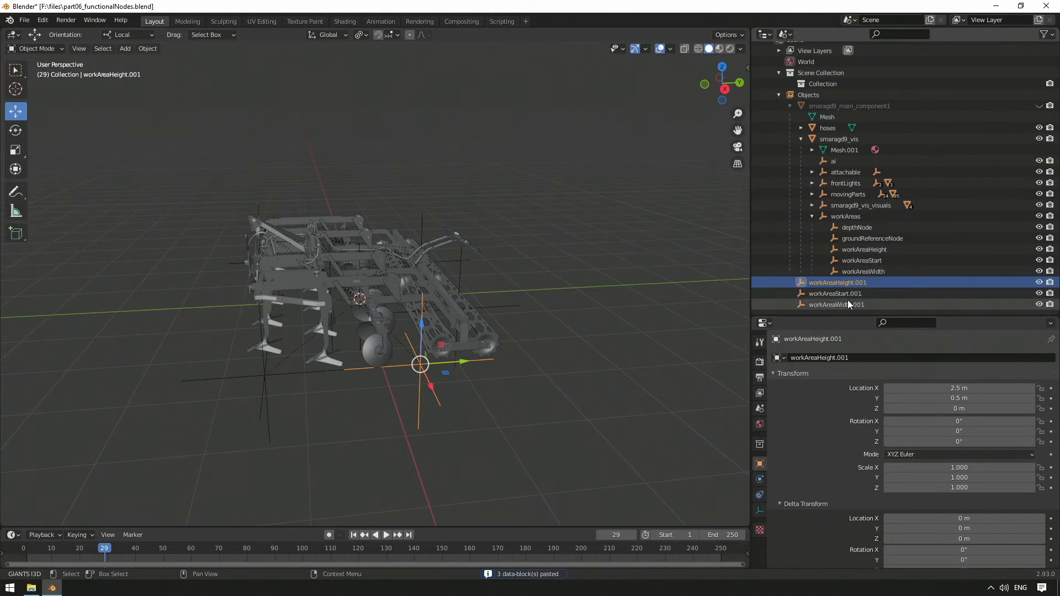
drag(839, 280, 837, 165)
click(811, 170)
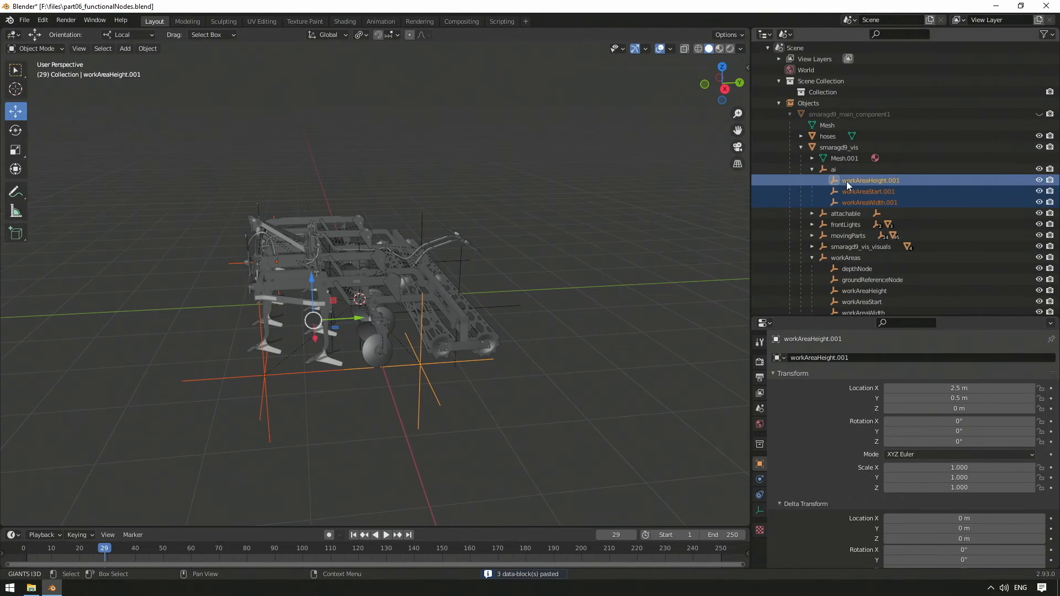
Step: Rename the copied workAreaStart.001 under ai to aiMarkerLeft
click(875, 193)
double_click(876, 194)
text(aiMarkerLeft)
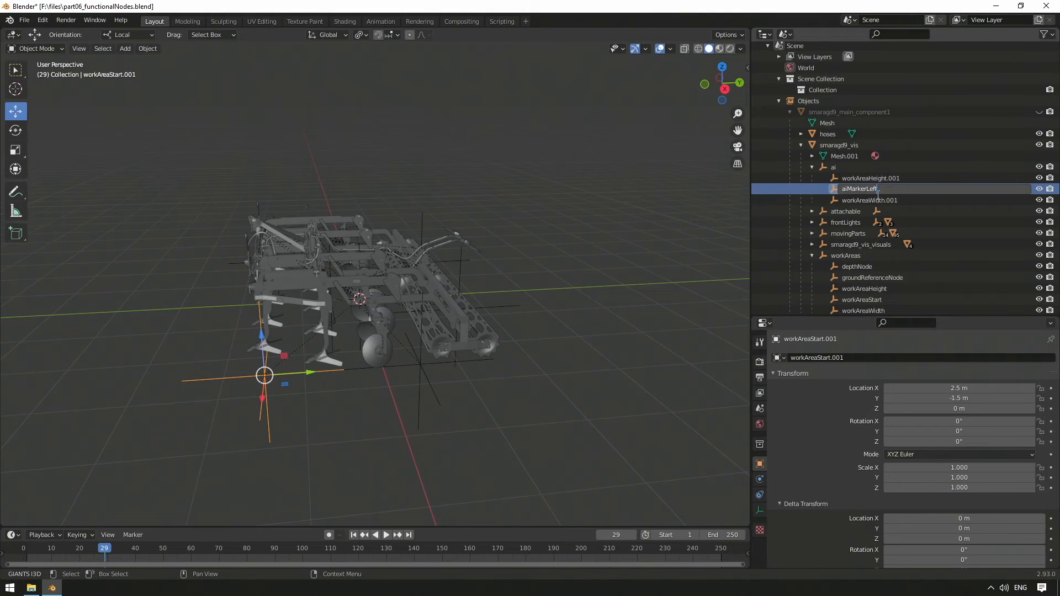
key(Return)
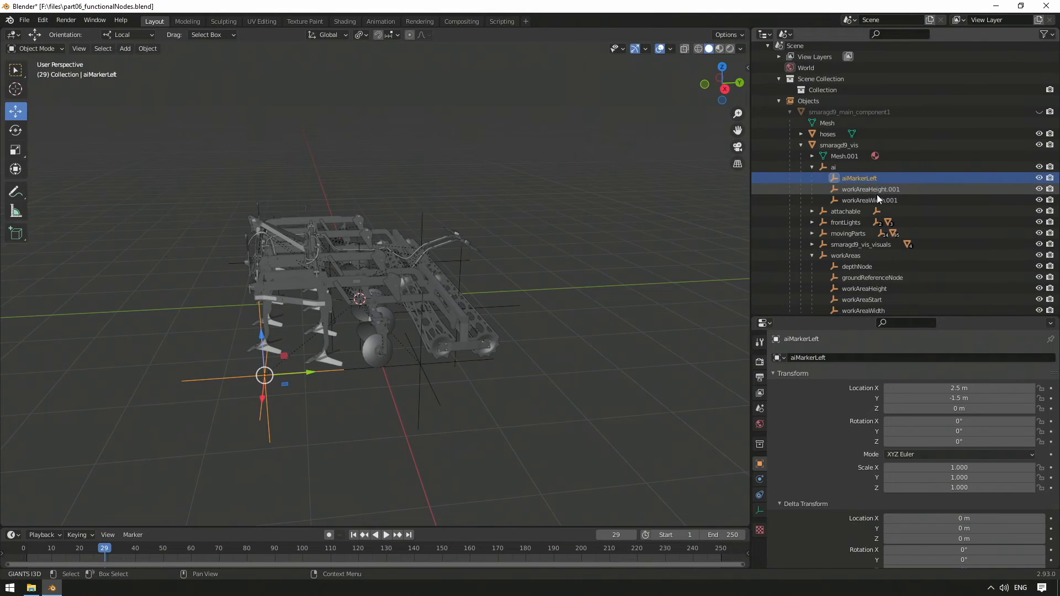
Step: Rename the copied workAreaWidth.001 under ai to aiMarkerRight
double_click(886, 199)
text(ai)
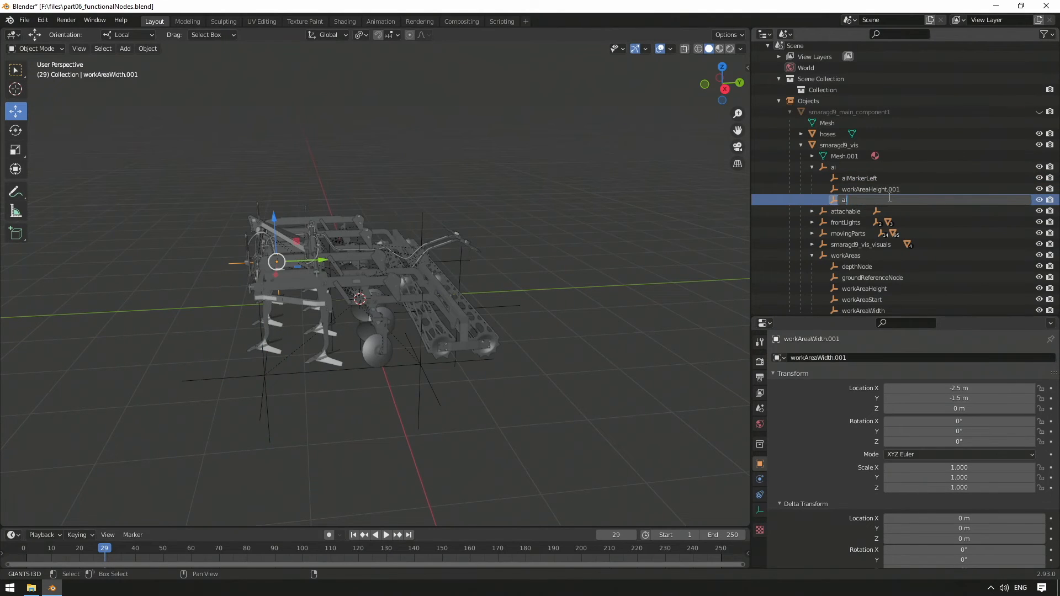
text(MarkerRight)
key(Return)
Step: Rename the copied workAreaHeight.001 under ai to aiMarkerBack and set its X location to 0 m
double_click(889, 199)
text(aiMarkerBack)
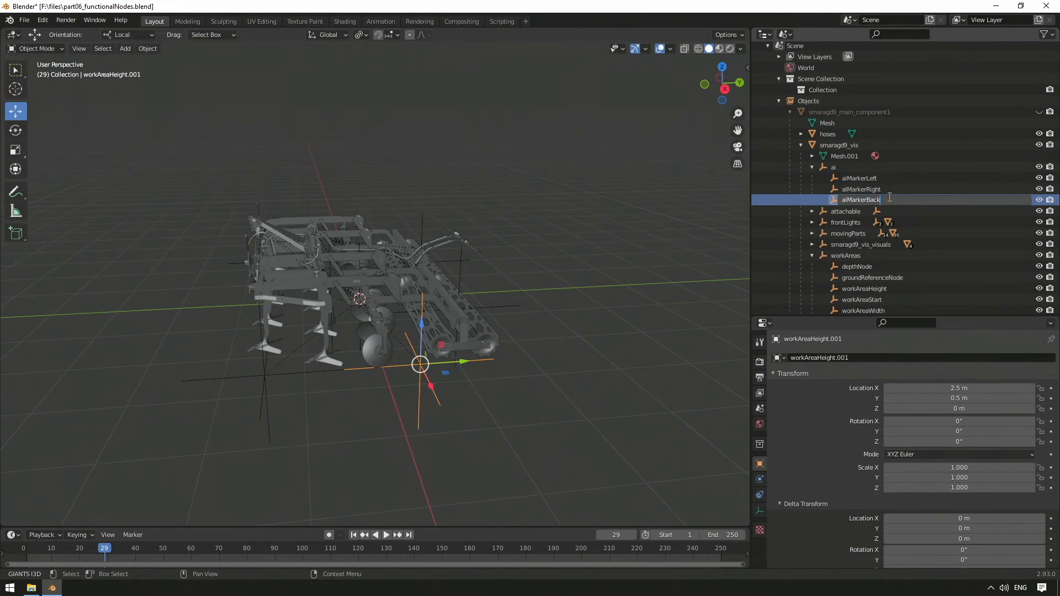
key(Return)
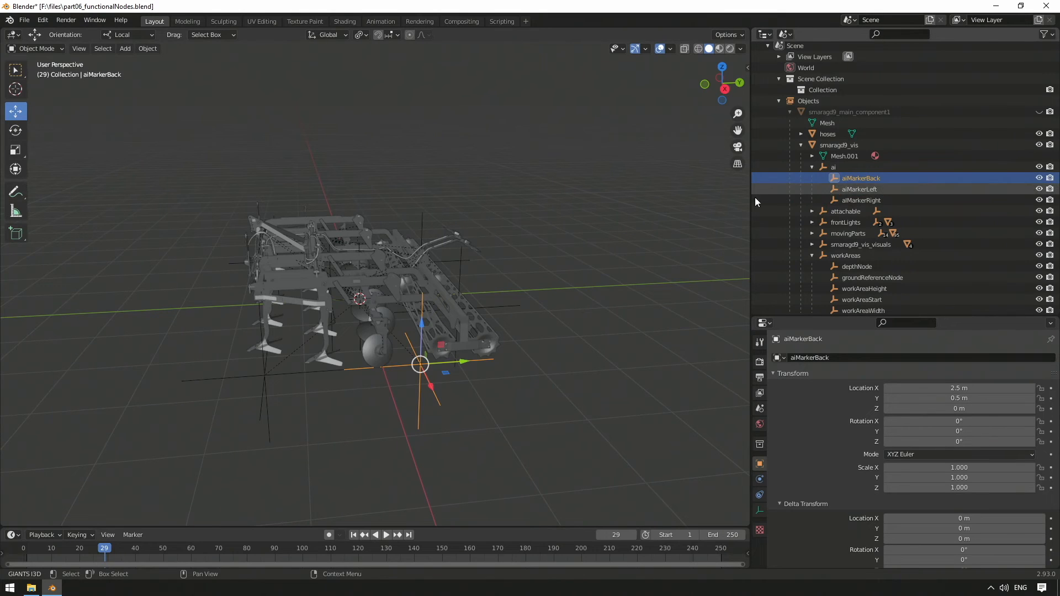
click(970, 390)
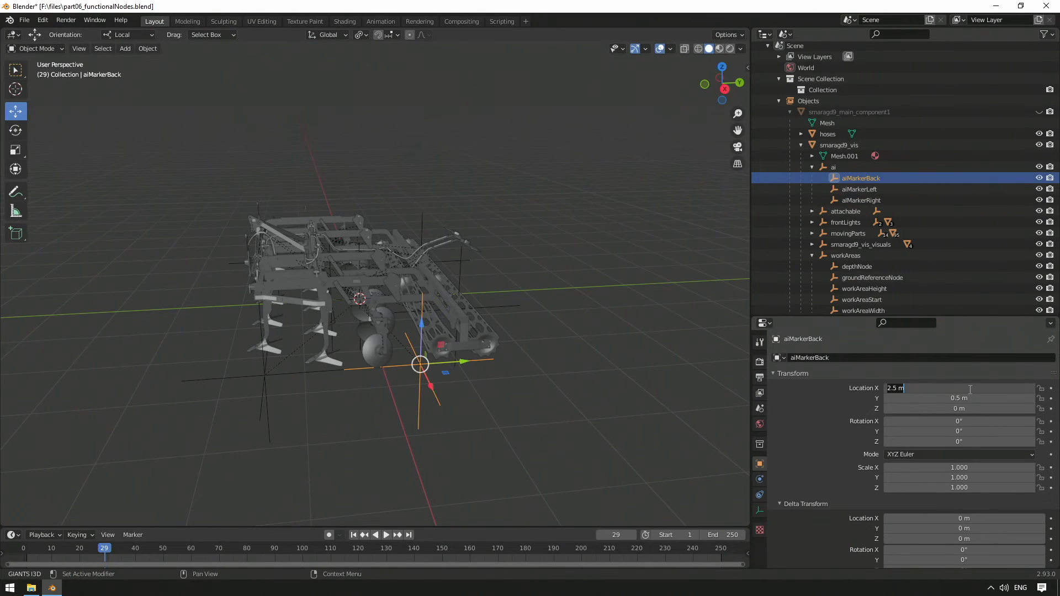
key(Return)
Step: Duplicate aiMarkerBack, aiMarkerLeft and aiMarkerRight and parent the copies under the ai node
mouse_move(569, 184)
middle_down()
mouse_move(558, 217)
mouse_move(635, 204)
middle_up()
shift+click(877, 197)
key(ctrl+c)
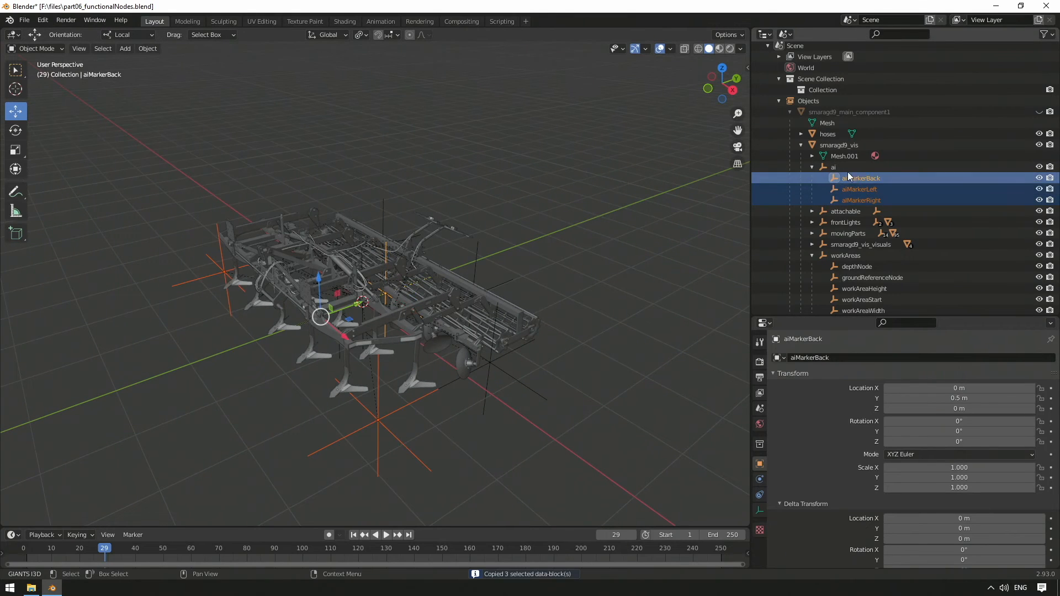
key(ctrl+v)
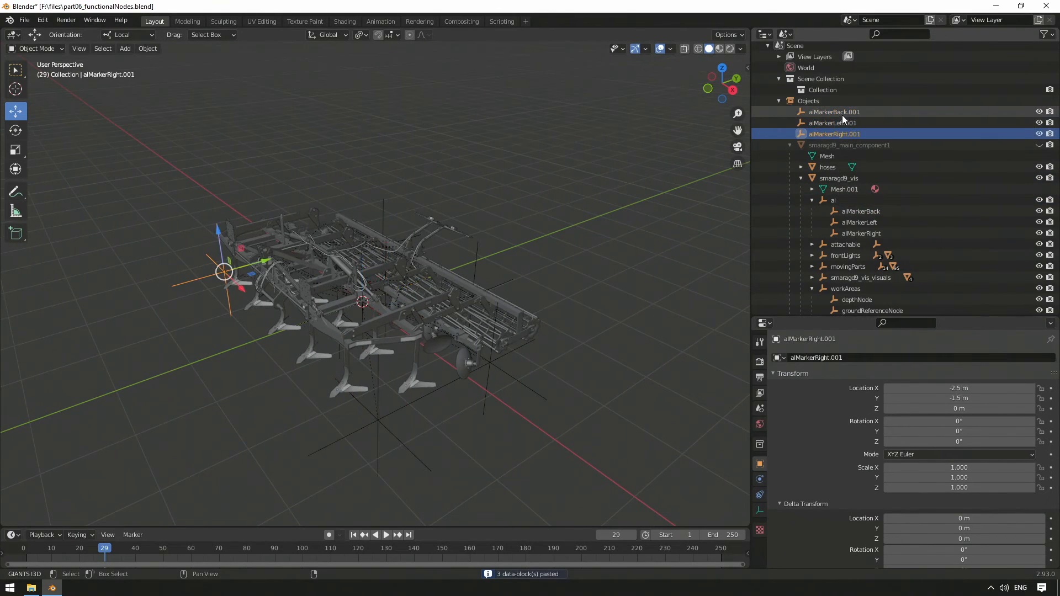
drag(831, 134, 831, 200)
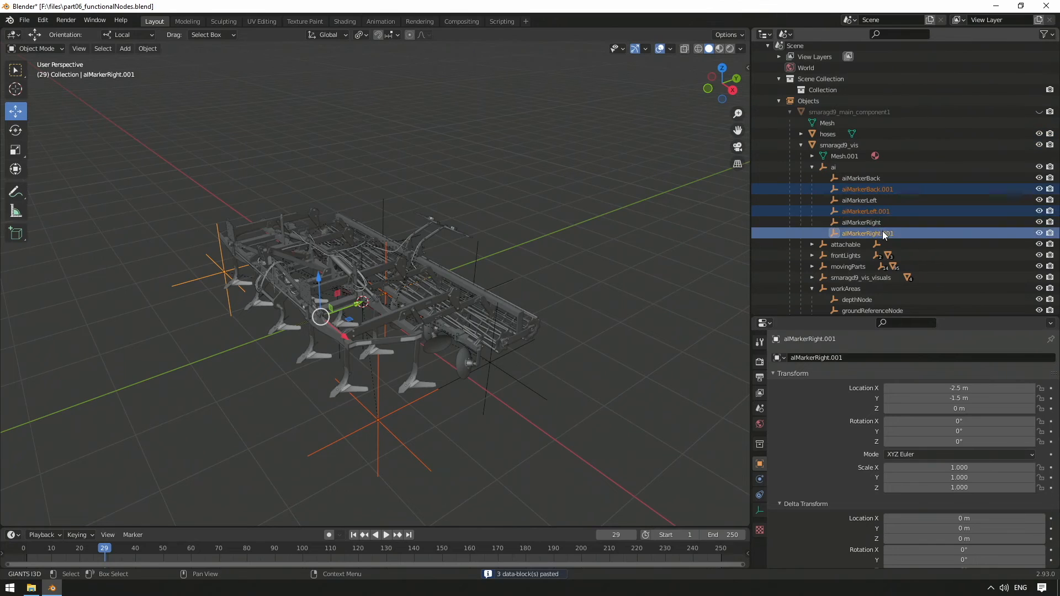
Step: Rename the duplicate aiMarkerBack.001 to sizeMarkerBack
click(853, 189)
scroll(852, 189, down, 1)
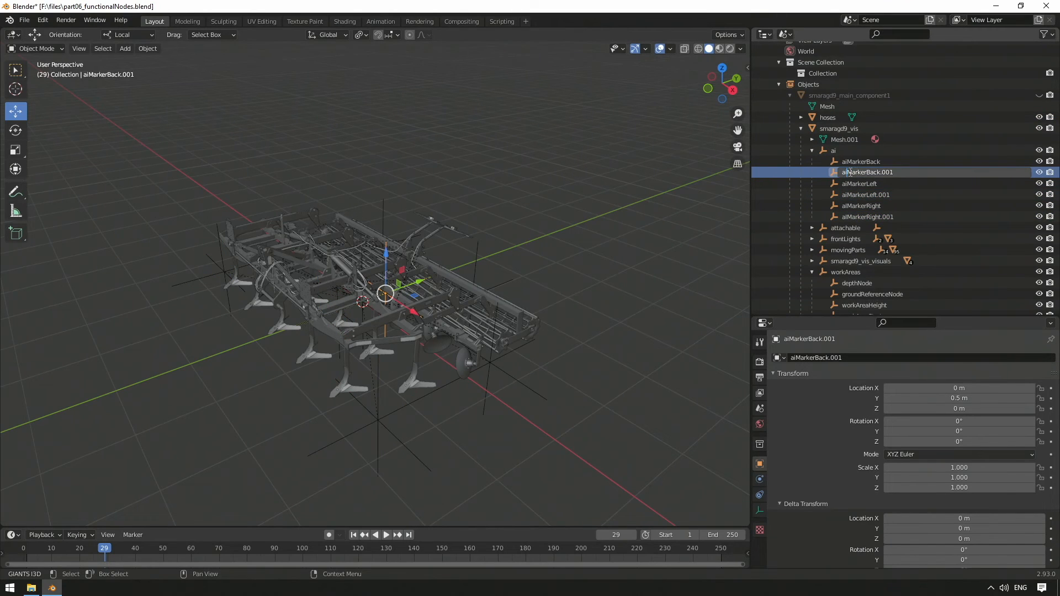
key(Delete)
key(Delete)
text(Size)
key(Left)
key(Left)
key(Left)
key(BackSpace)
text(s)
key(End)
key(BackSpace)
key(Return)
Step: Rename the duplicate aiMarkerRight.001 to sizeMarkerRight
middle_drag(326, 252, 439, 307)
drag(438, 307, 532, 313)
click(863, 205)
scroll(863, 205, down, 1)
double_click(875, 191)
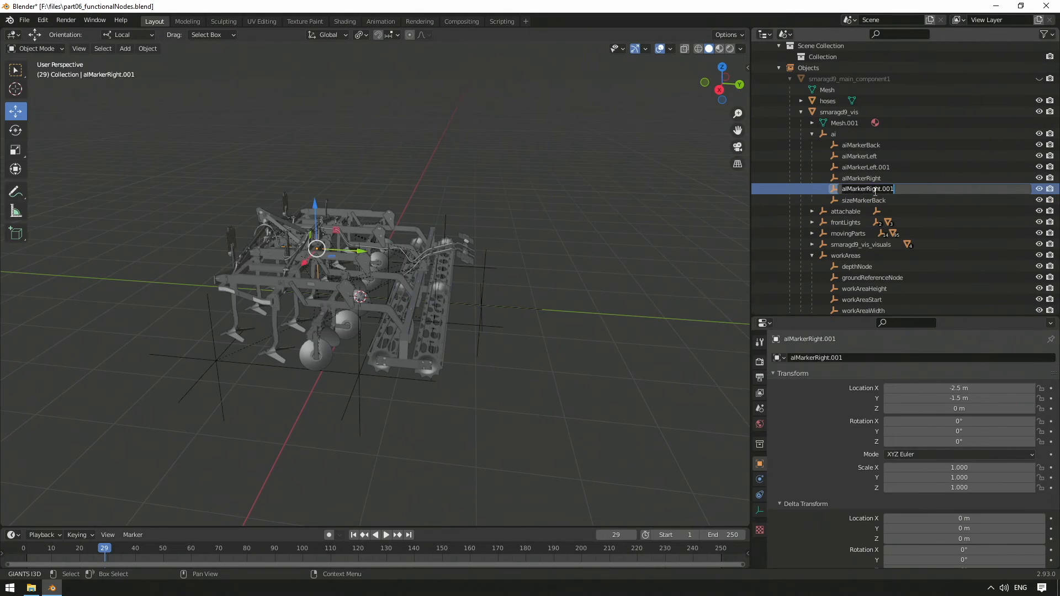
click(840, 188)
key(Delete)
key(Delete)
text(size)
key(Delete)
key(Delete)
key(Delete)
key(Delete)
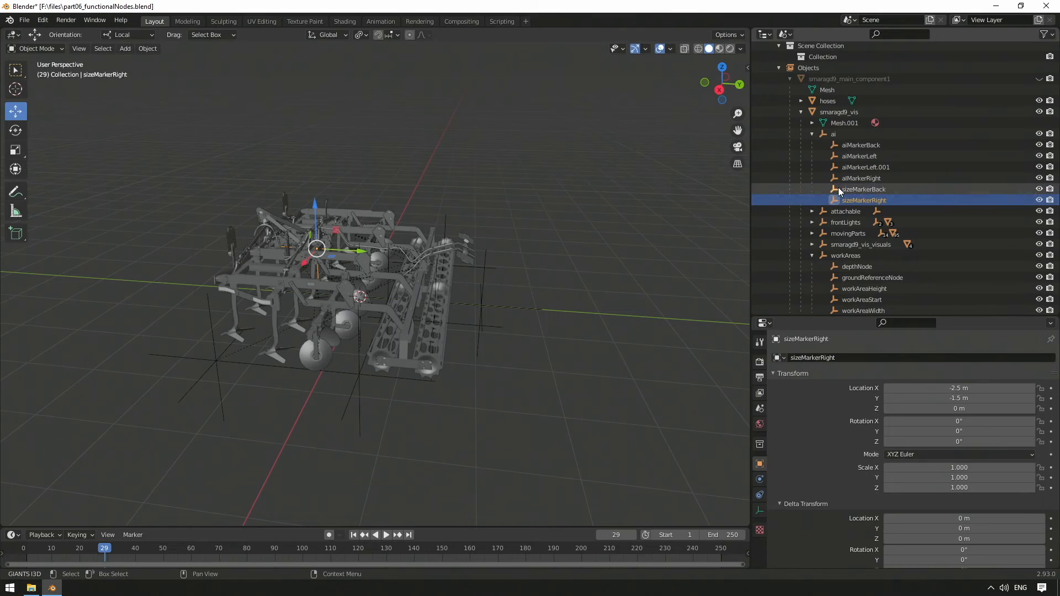
key(Return)
Step: Rename the duplicate aiMarkerLeft.001 to sizeMarkerLeft
click(842, 167)
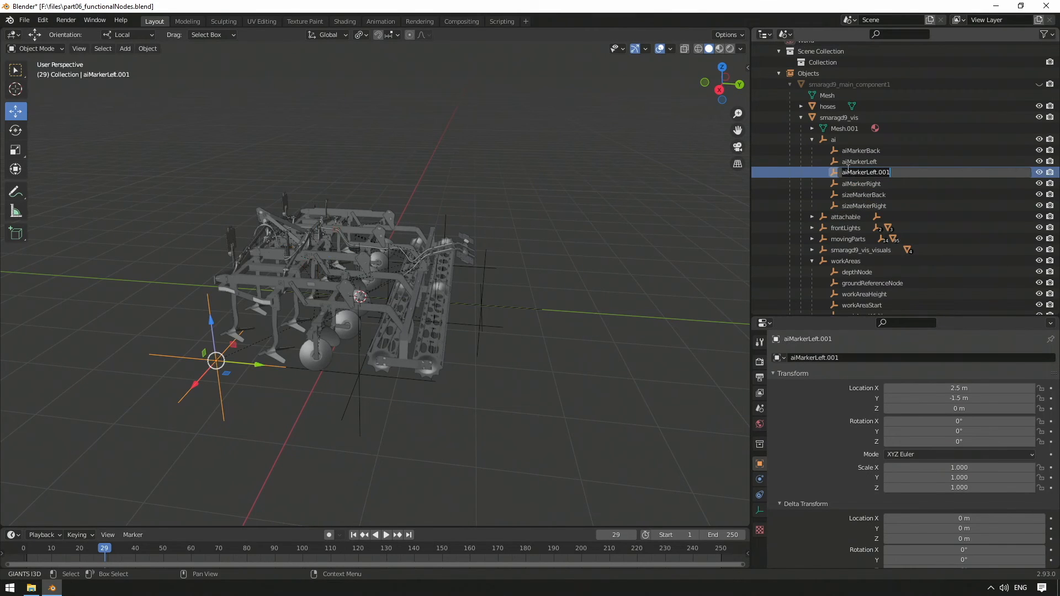
double_click(847, 172)
key(Delete)
key(Delete)
text(size)
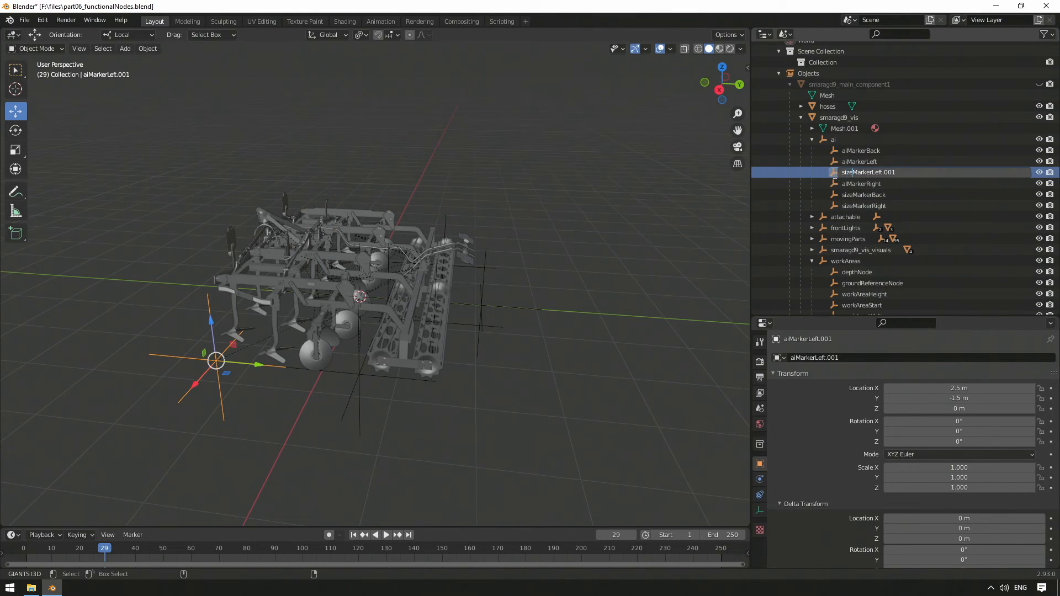
key(Delete)
key(Delete)
key(Delete)
key(Delete)
key(Return)
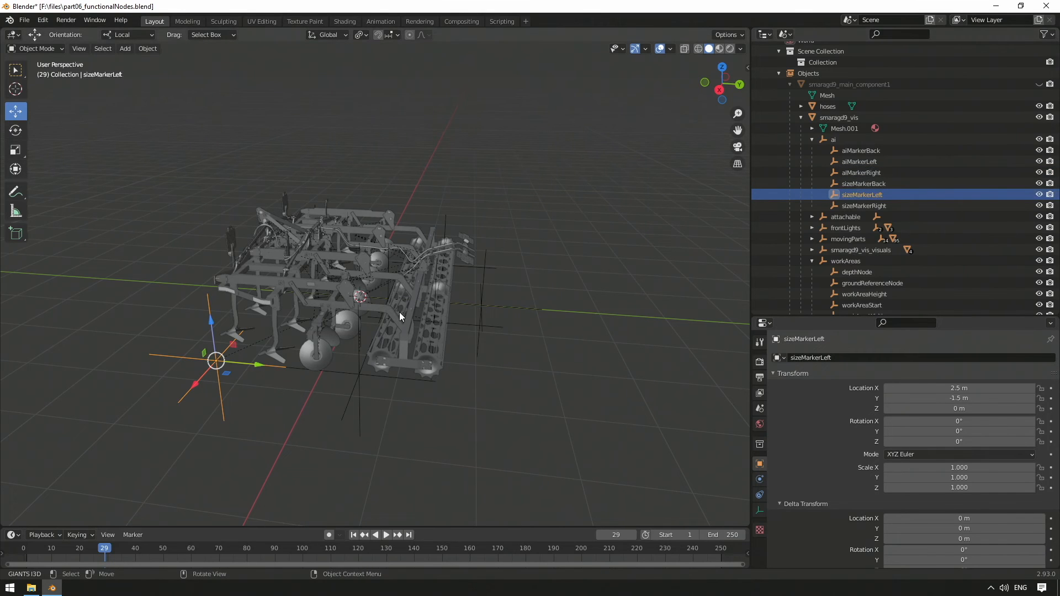
Step: Add a cube with a size of 4 m and its Z location at 2 m
middle_drag(287, 299, 370, 305)
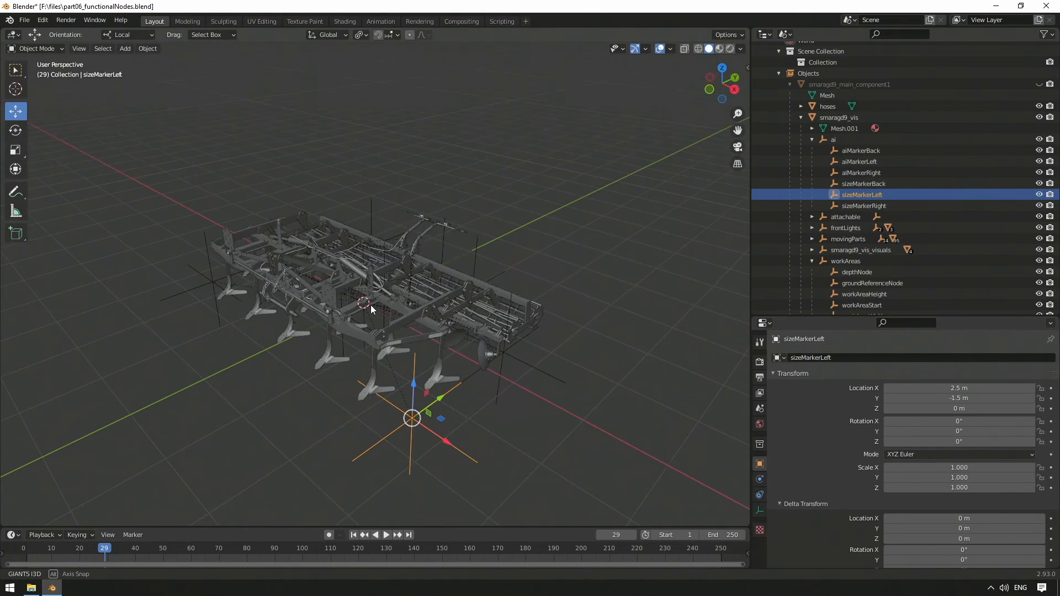
click(647, 328)
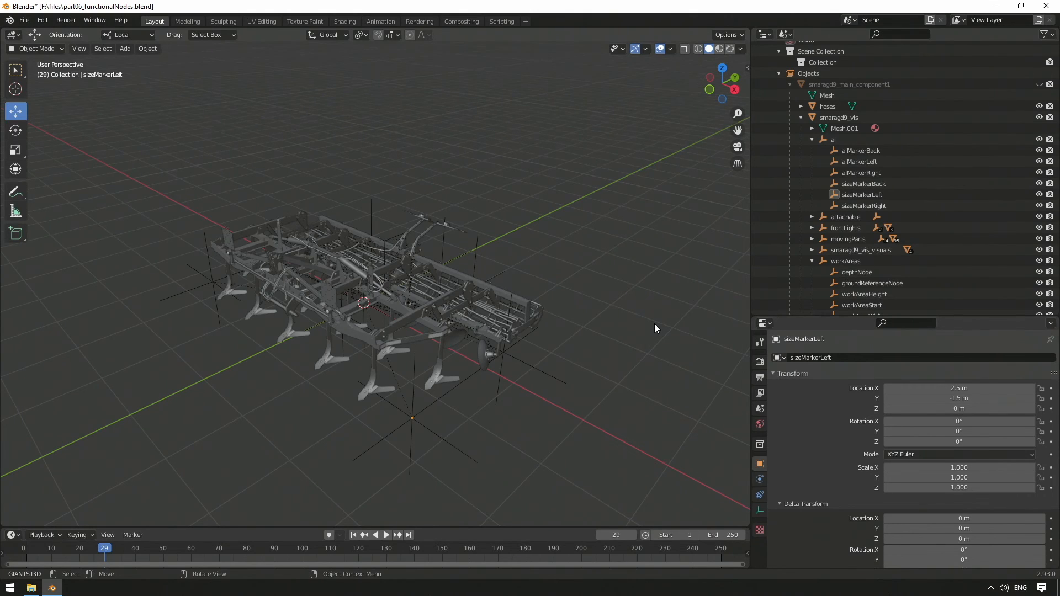
click(125, 48)
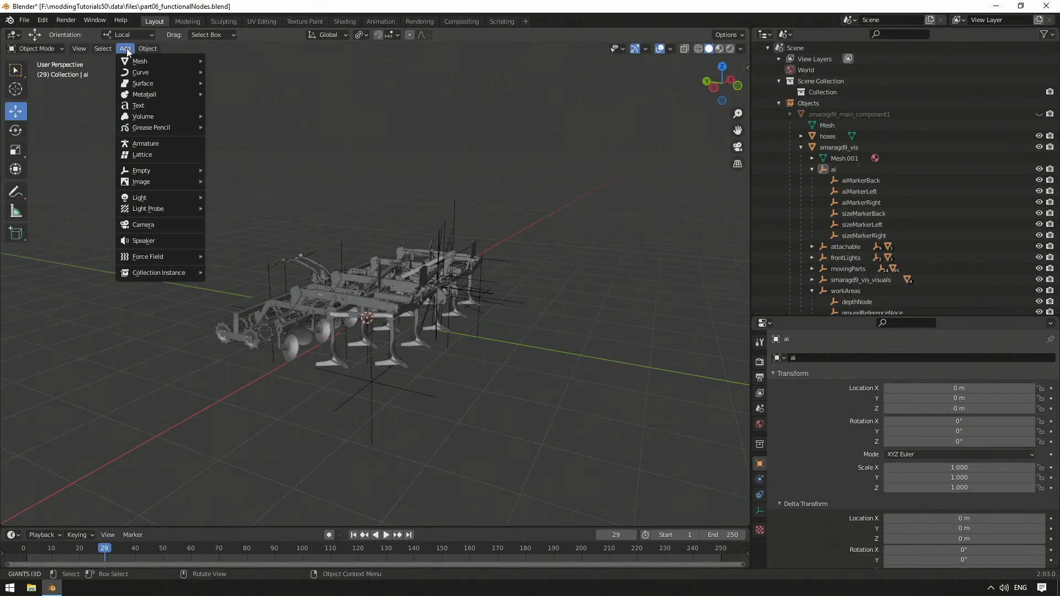
mouse_move(130, 56)
click(251, 73)
click(139, 479)
text(2)
key(Return)
Step: Move the cube in front of the cultivator and set its Y location to -4 m
middle_drag(265, 310, 310, 292)
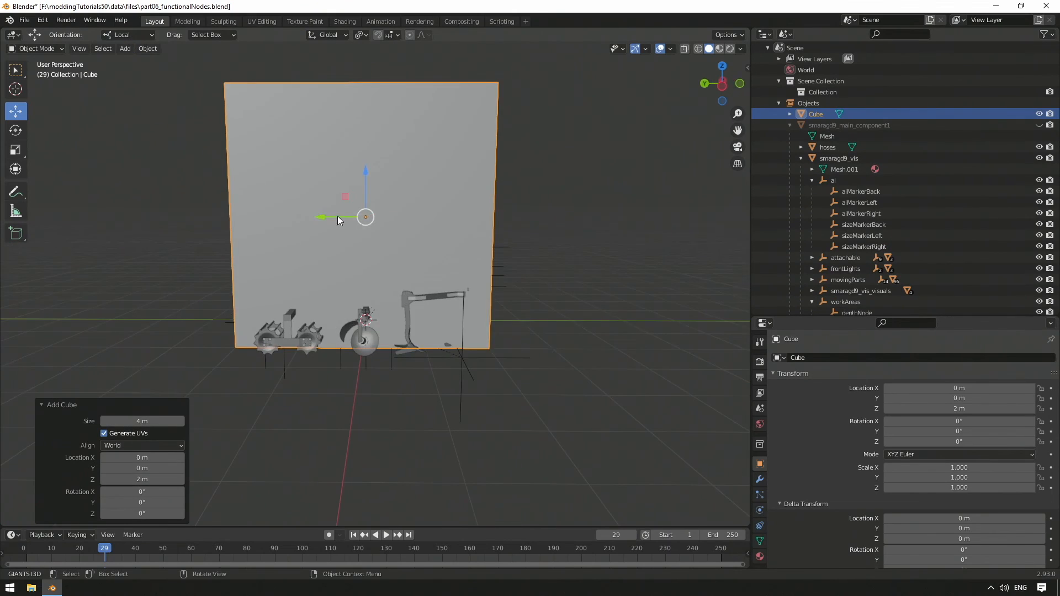
drag(338, 218, 546, 217)
middle_drag(520, 284, 480, 286)
click(141, 478)
text(-4)
key(Return)
Step: Enter Edit Mode with face selection and move the cube's side face outward along X to widen the box
middle_drag(298, 338, 256, 362)
click(56, 49)
click(50, 72)
click(95, 49)
click(381, 309)
drag(411, 315, 344, 330)
middle_drag(528, 299, 458, 303)
click(394, 309)
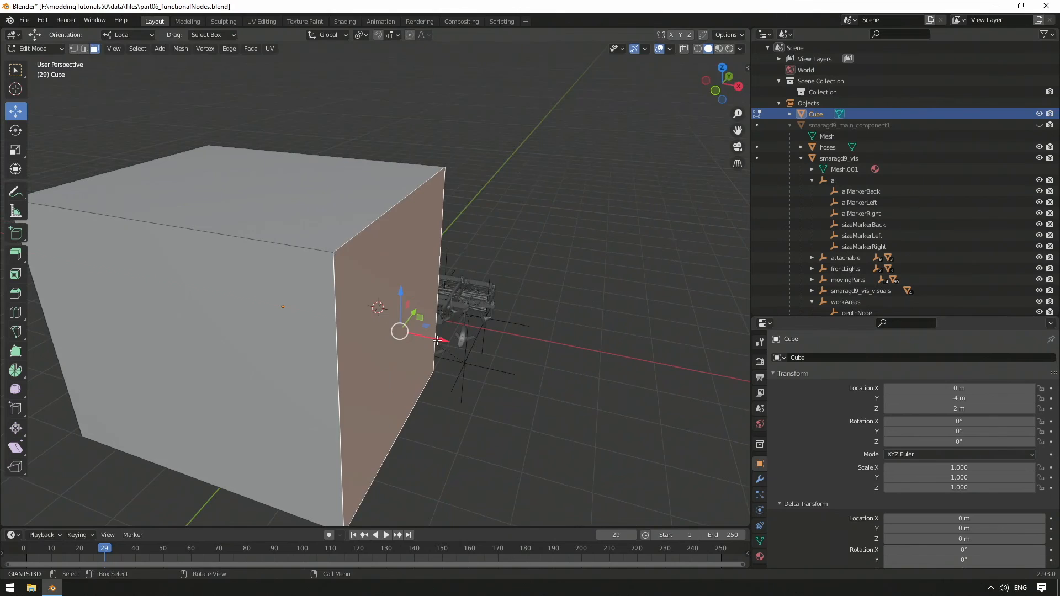
drag(440, 338, 522, 353)
Step: Scale the cube's front face, the one pointing away from the cultivator, along X
click(287, 331)
click(15, 149)
drag(243, 381, 212, 375)
Step: Lower the cube's top face along Z to reduce its height, and return to Object Mode
click(265, 190)
click(16, 111)
drag(274, 140, 276, 244)
click(160, 144)
click(53, 49)
click(51, 61)
Step: Move the cube along Y toward the cultivator's front, to about -3.655 m
middle_drag(525, 237, 427, 200)
drag(227, 229, 241, 229)
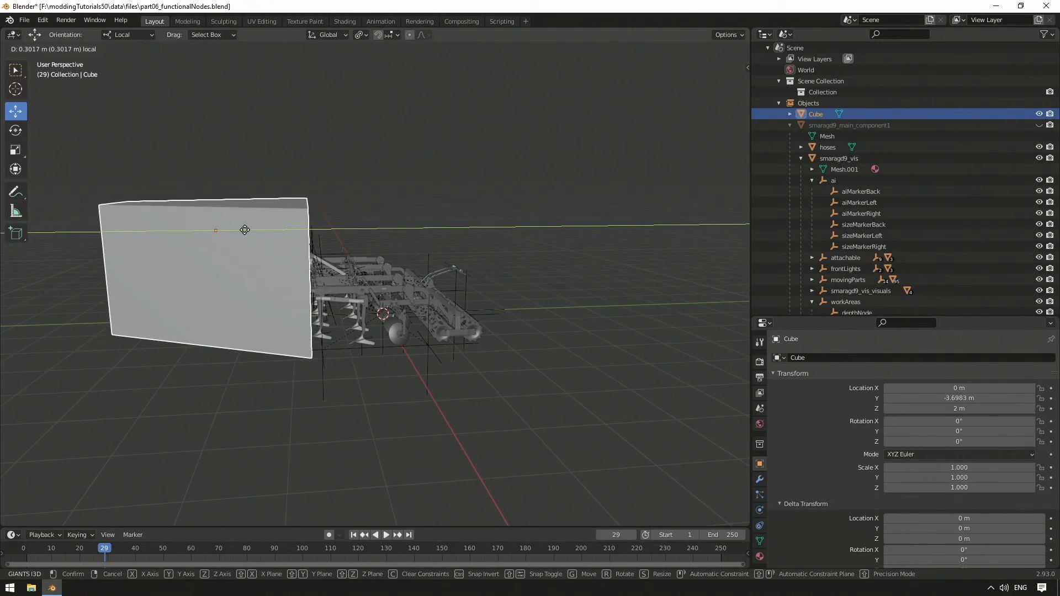
Step: Rename the cube to aiCollisionTrigger and parent it under the ai node
double_click(828, 113)
text(aiCollisionTrigger)
key(Return)
drag(829, 110, 840, 183)
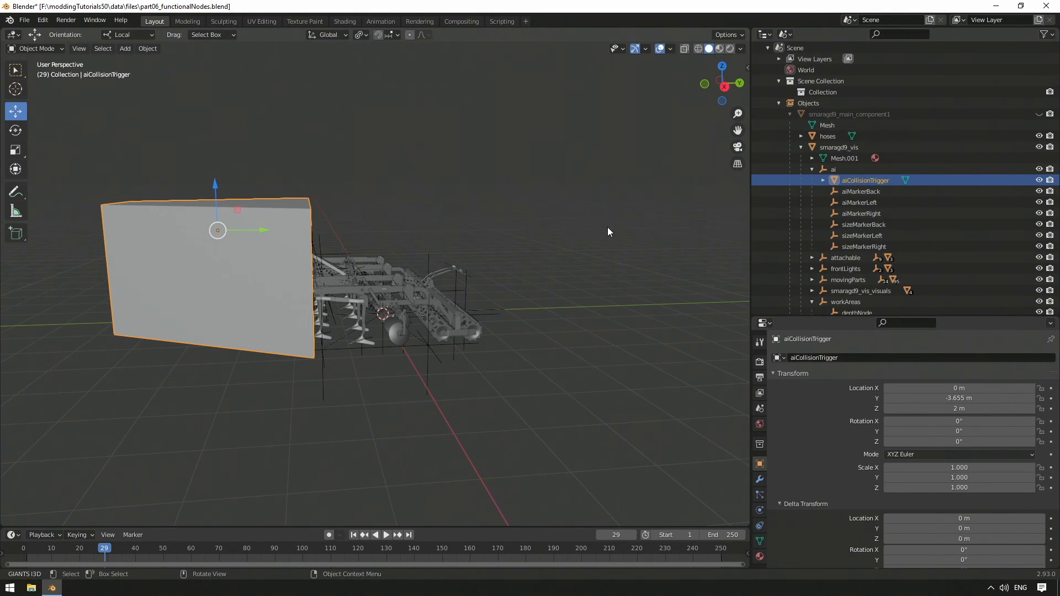
Step: Enable the I3D node ID for aiCollisionTrigger and fill it with the node name
key(n)
click(525, 97)
click(687, 97)
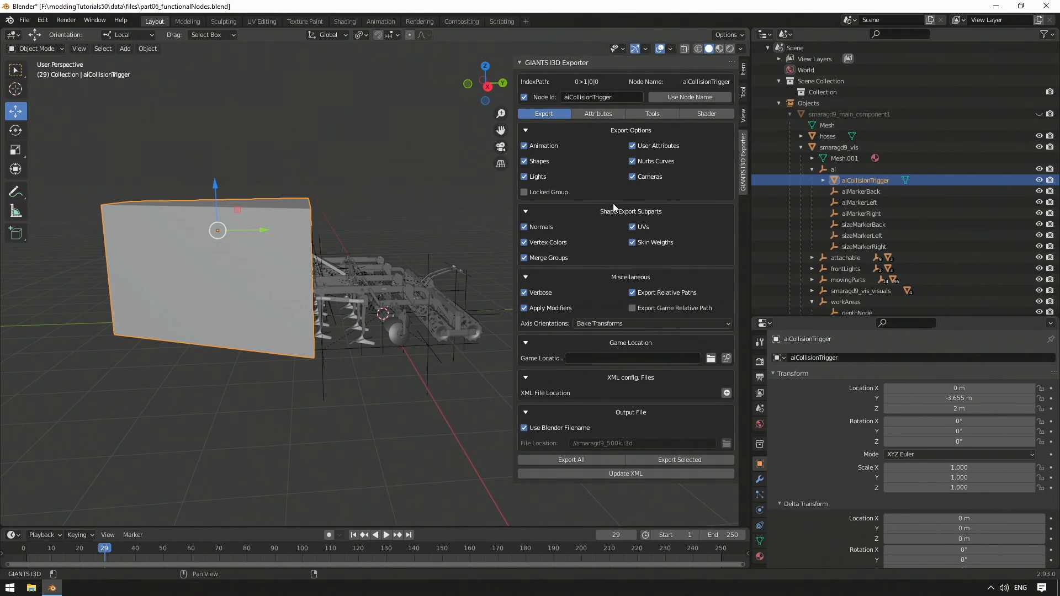
Step: Assign the predefined physics attributes Trigger - AICollisionTrigger to aiCollisionTrigger and apply them to the selected object
click(588, 115)
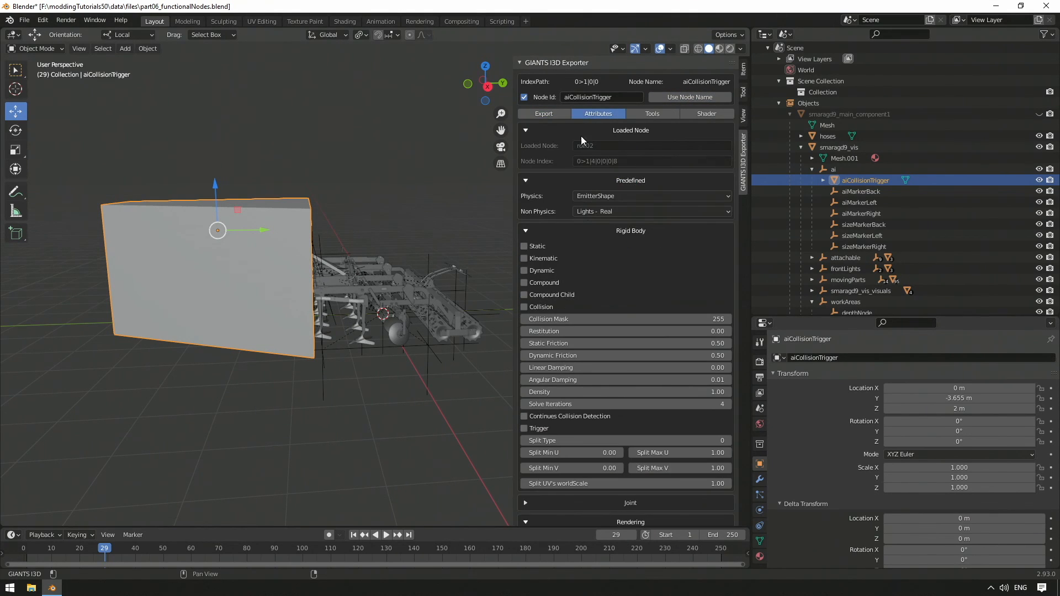
click(628, 196)
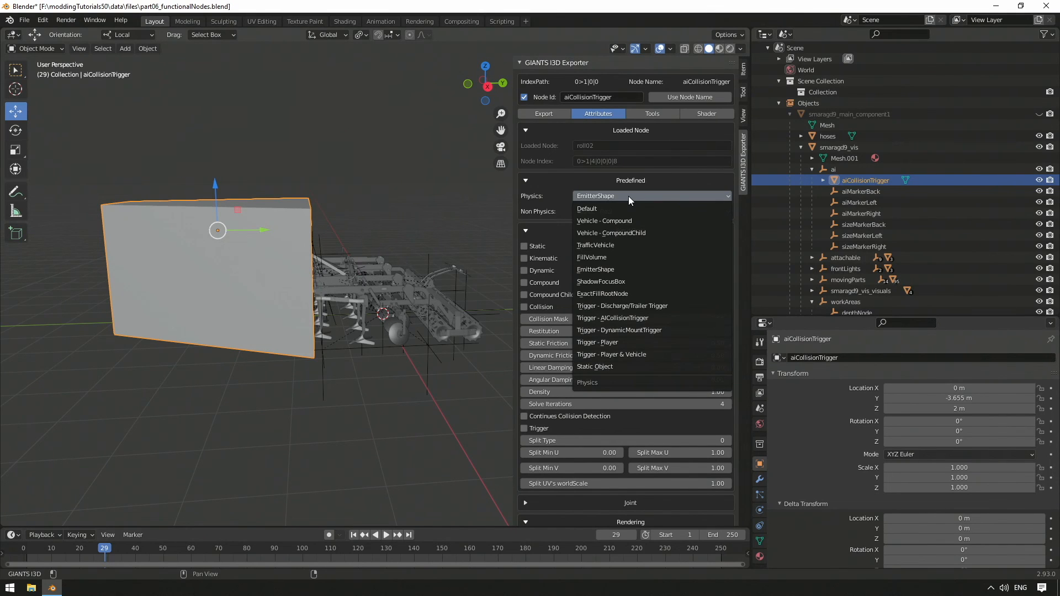
click(622, 318)
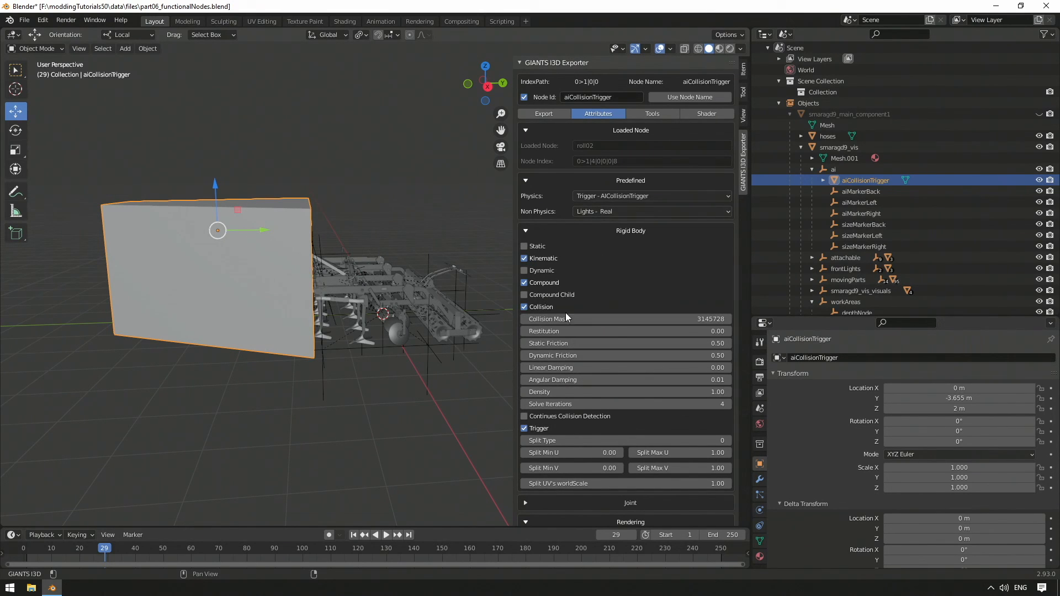
scroll(552, 303, down, 15)
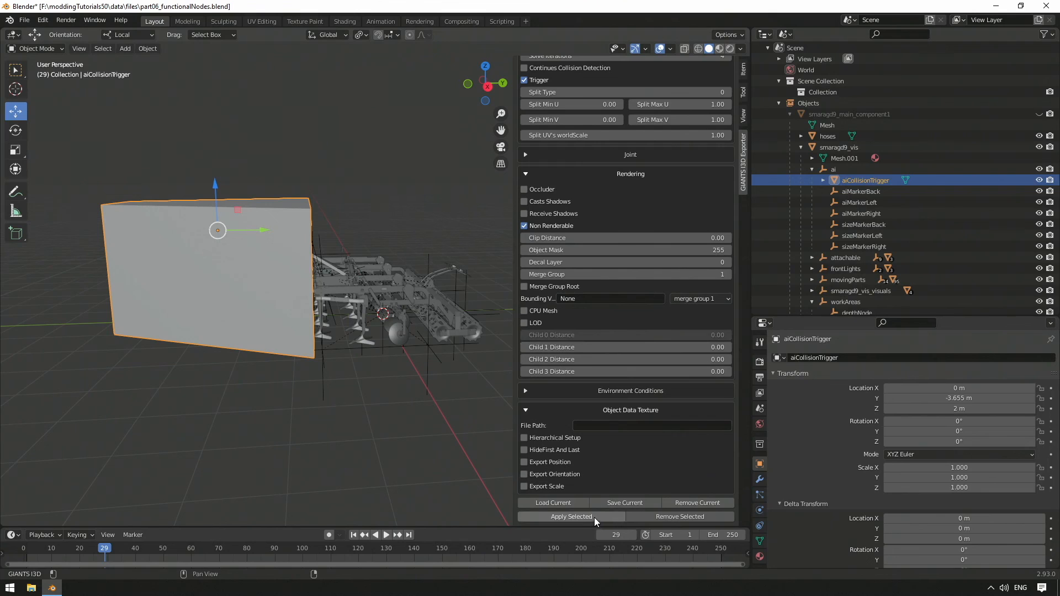
scroll(613, 284, up, 7)
scroll(612, 279, up, 8)
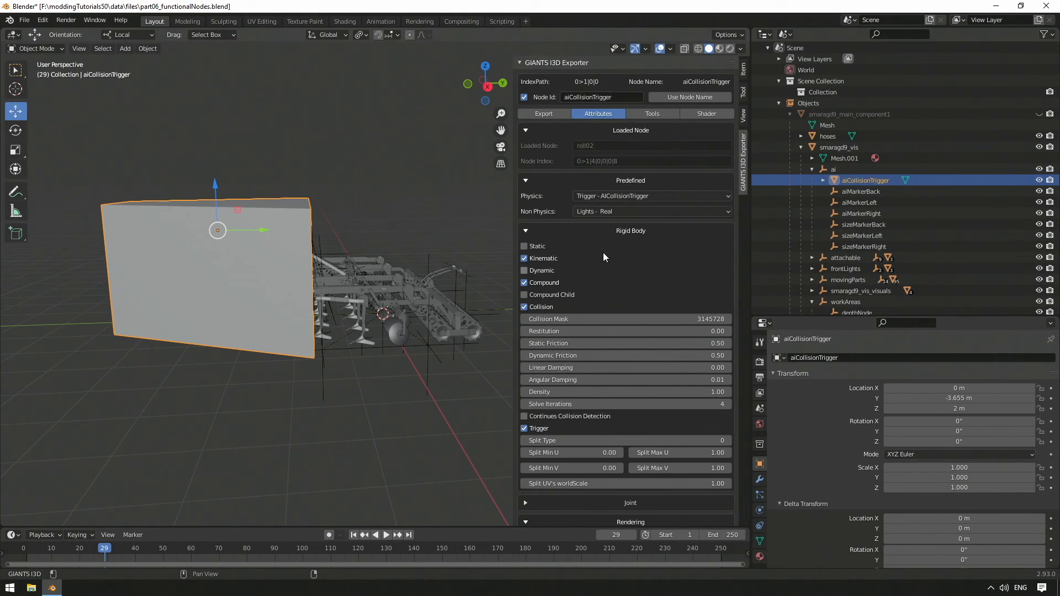
Step: Return to the I3D export settings and enable the node ID for aiMarkerBack, using its node name
click(549, 114)
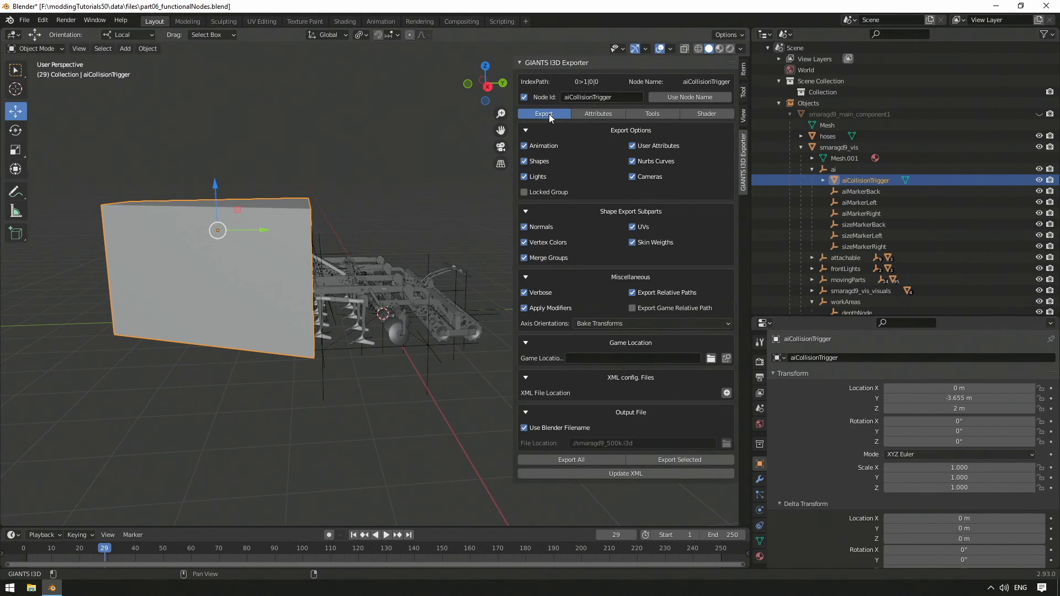
click(862, 192)
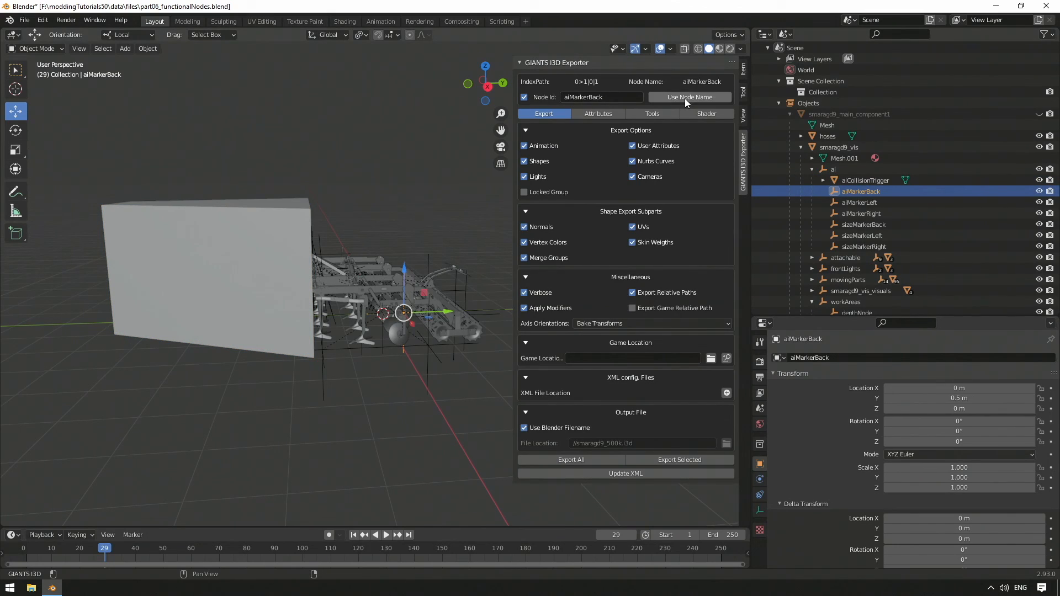